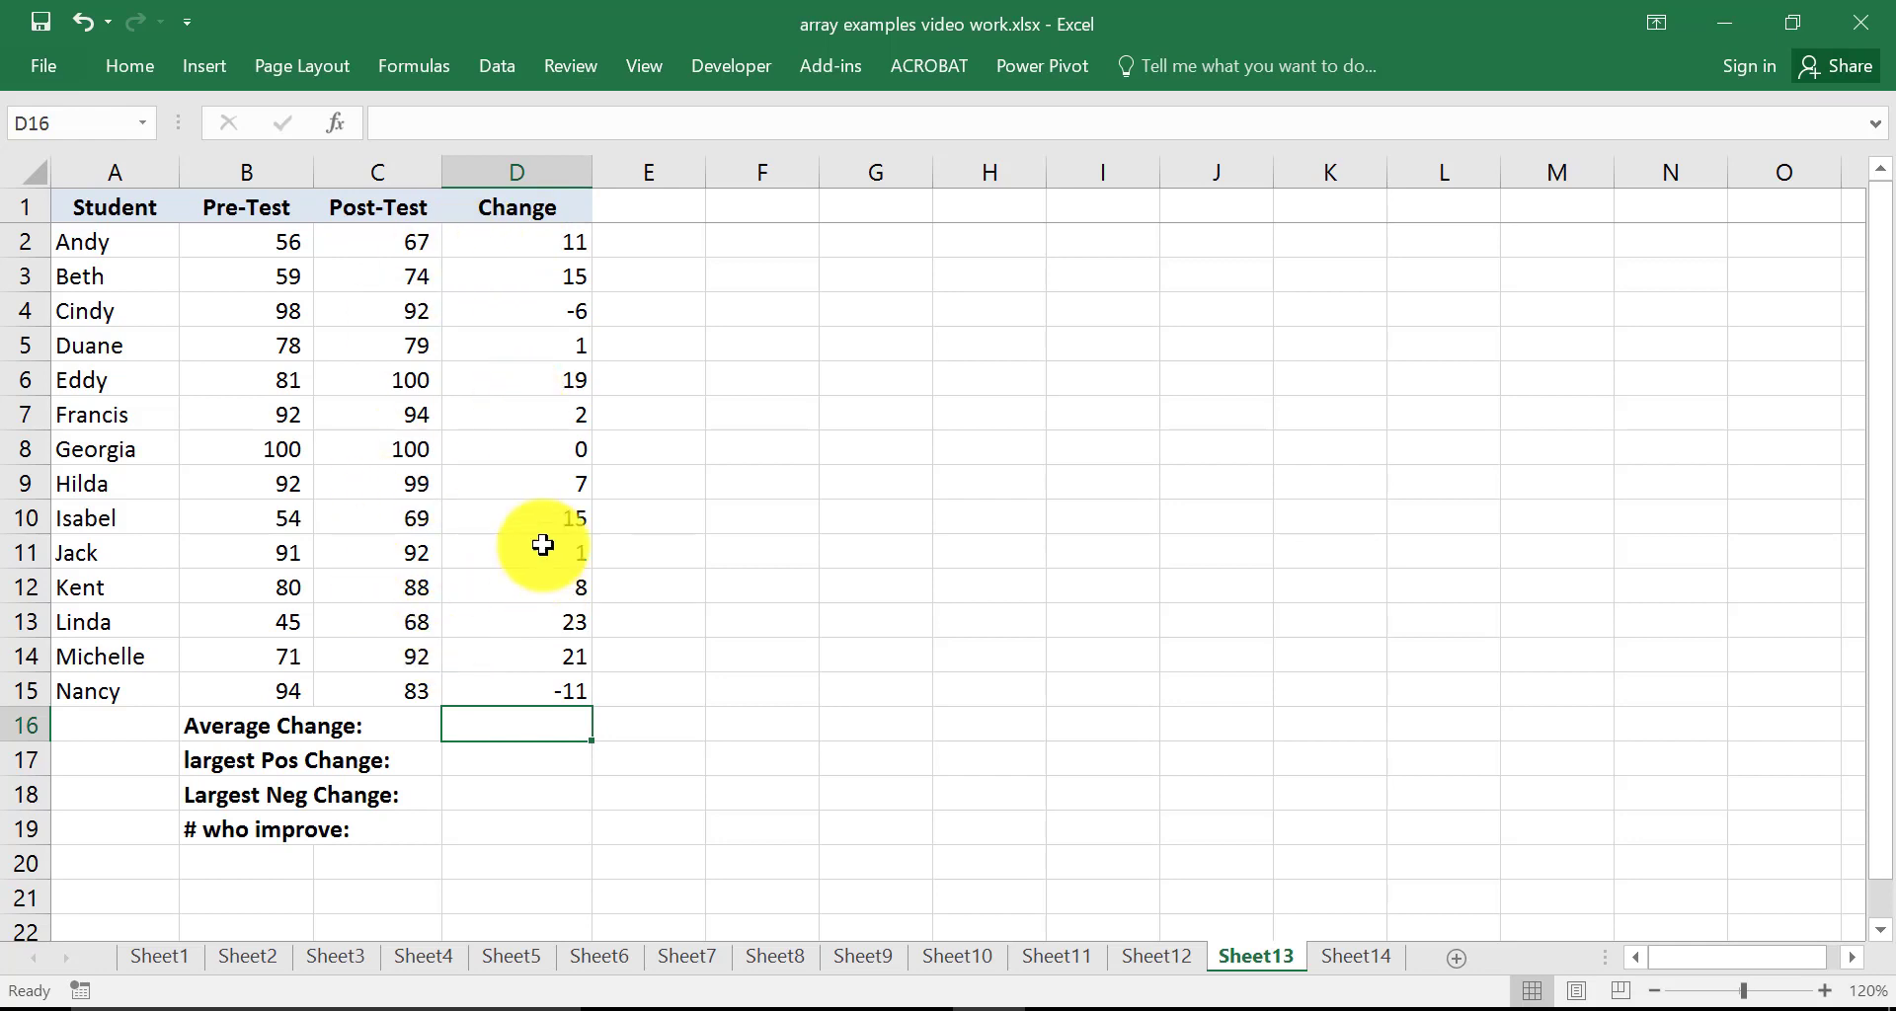
# Move the Change column (D1:D15) over to column H
pyautogui.moveTo(539, 208); pyautogui.dragTo(547, 690)
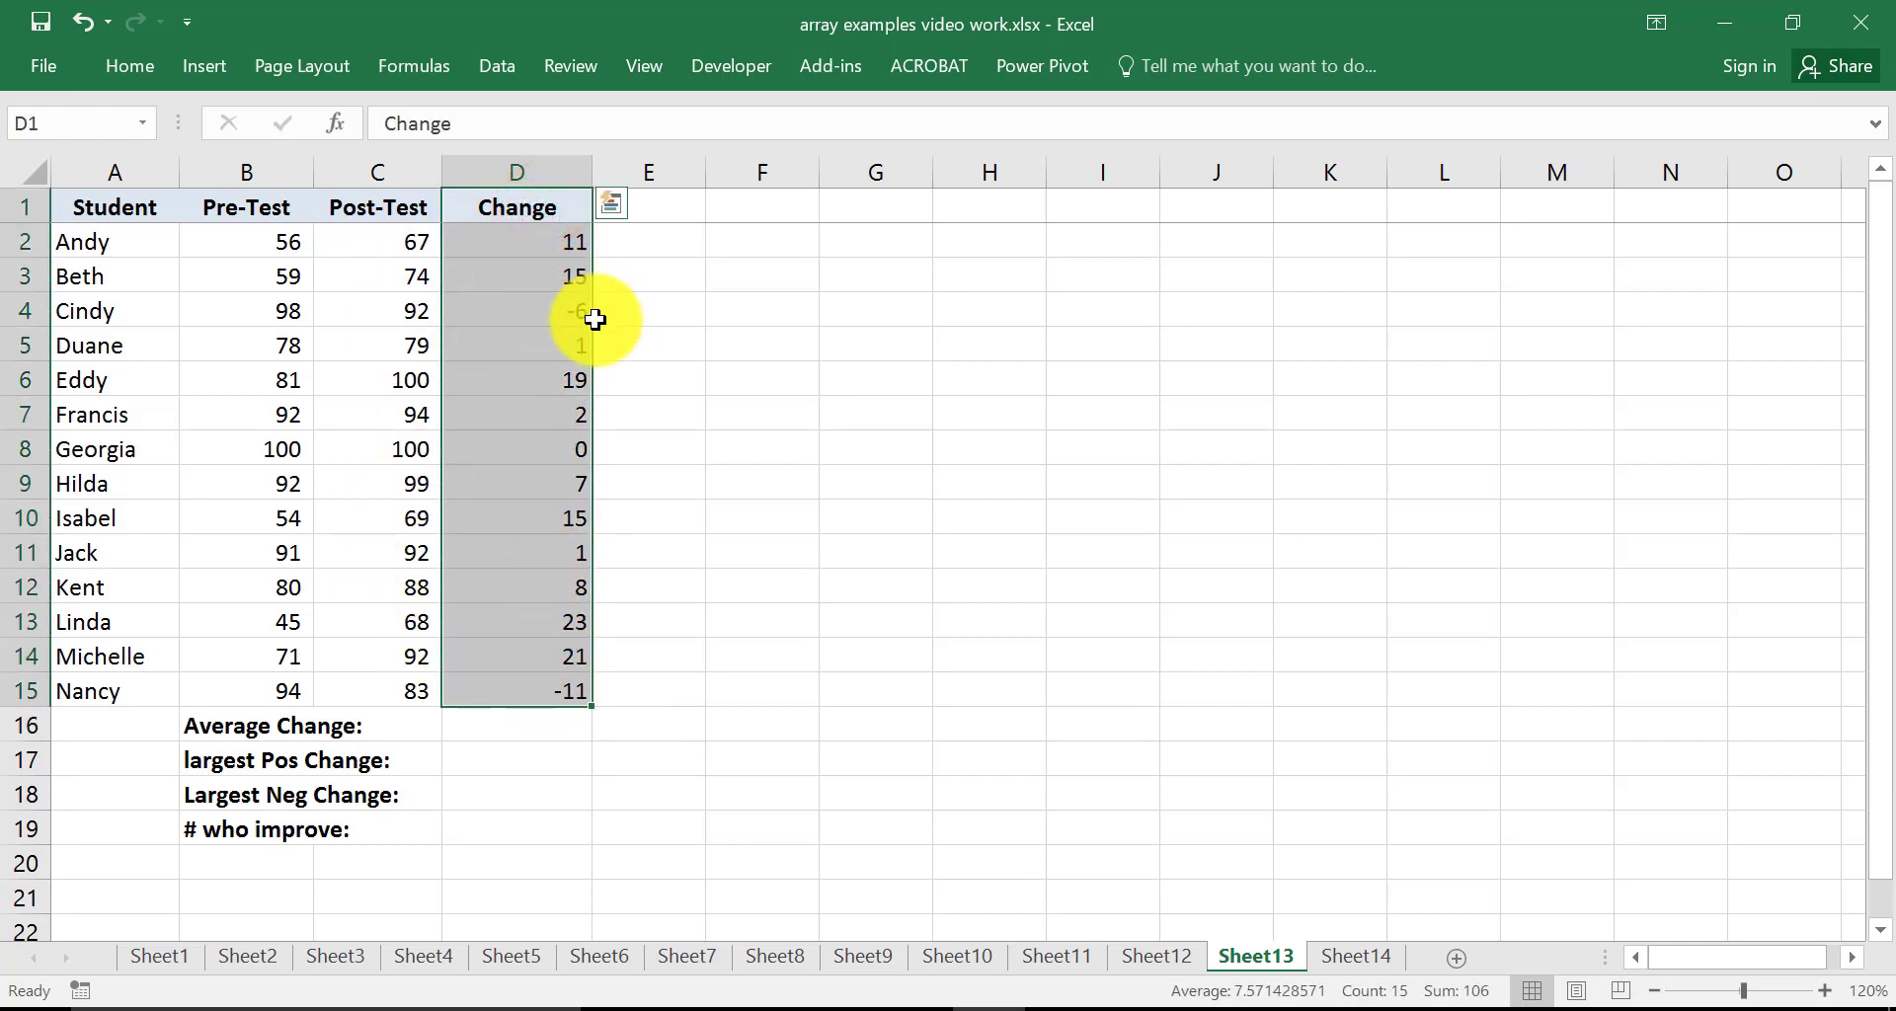
pyautogui.moveTo(601, 322); pyautogui.dragTo(973, 305)
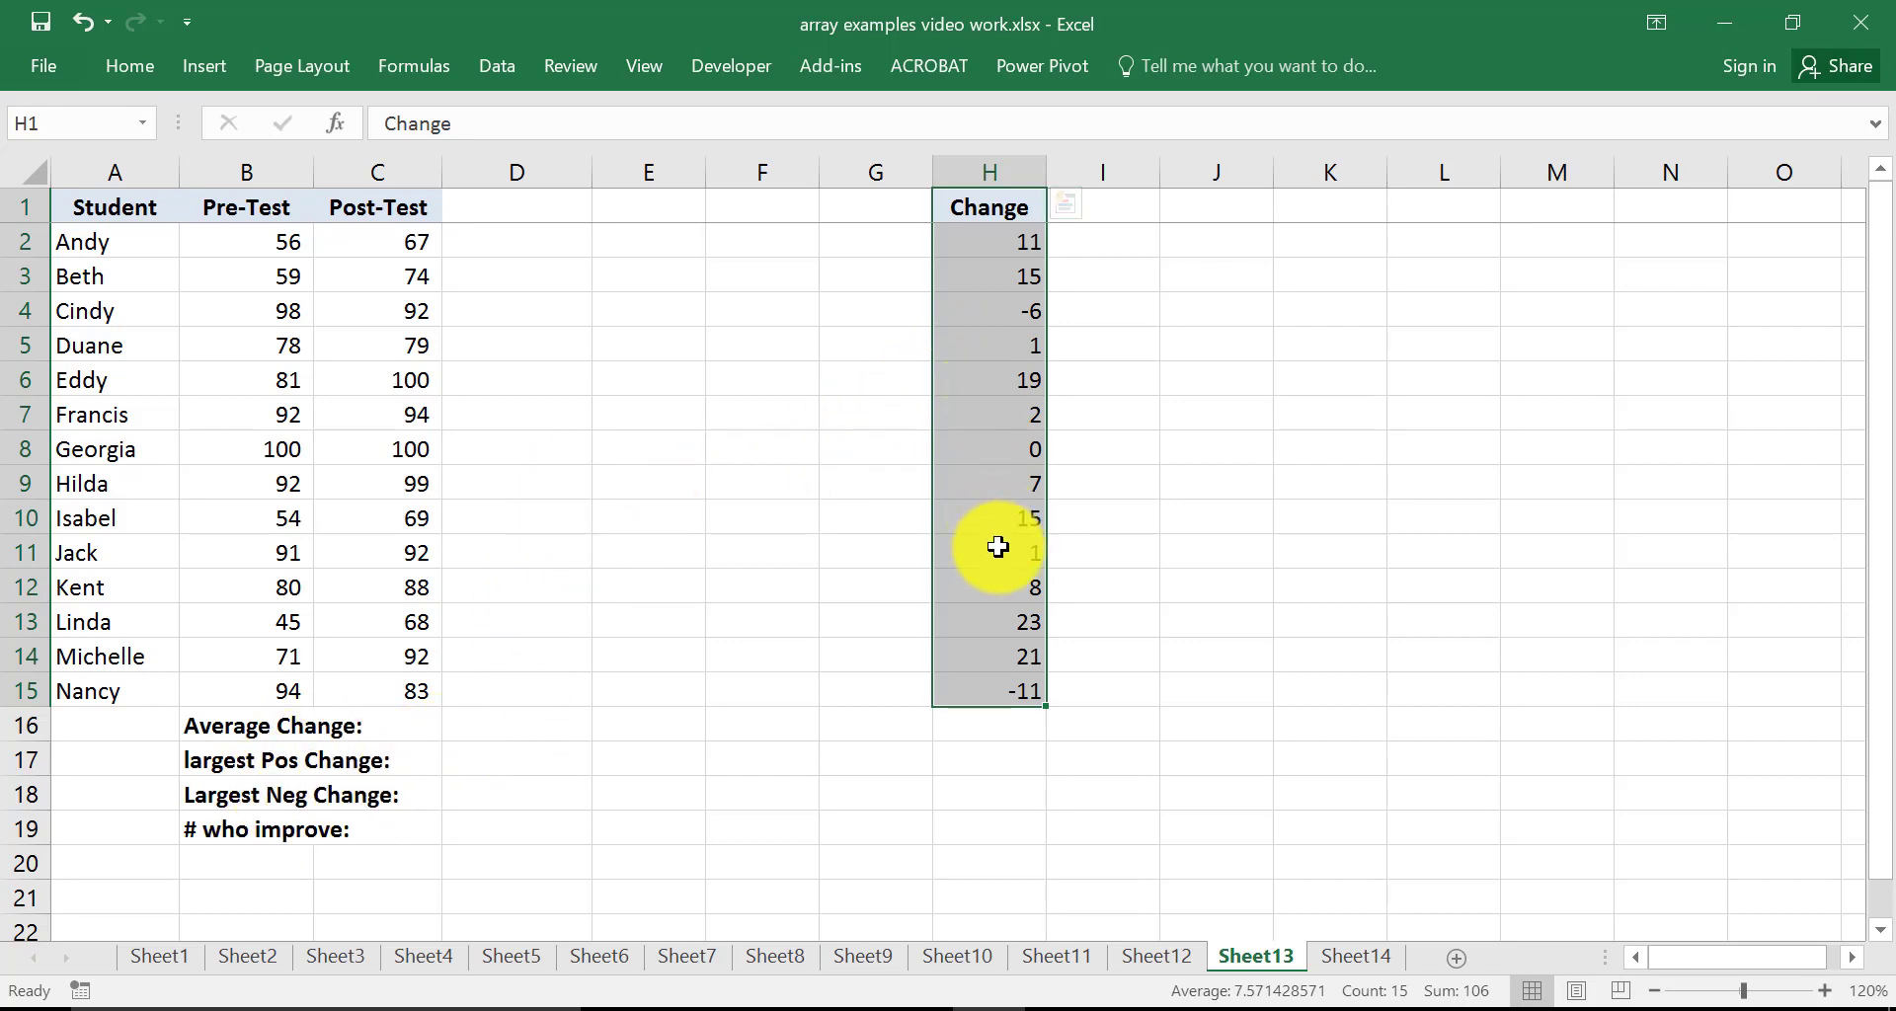
# In D16, enter the array formula =AVERAGE(C2:C15-B2:B15) to compute the average change
pyautogui.click(498, 732)
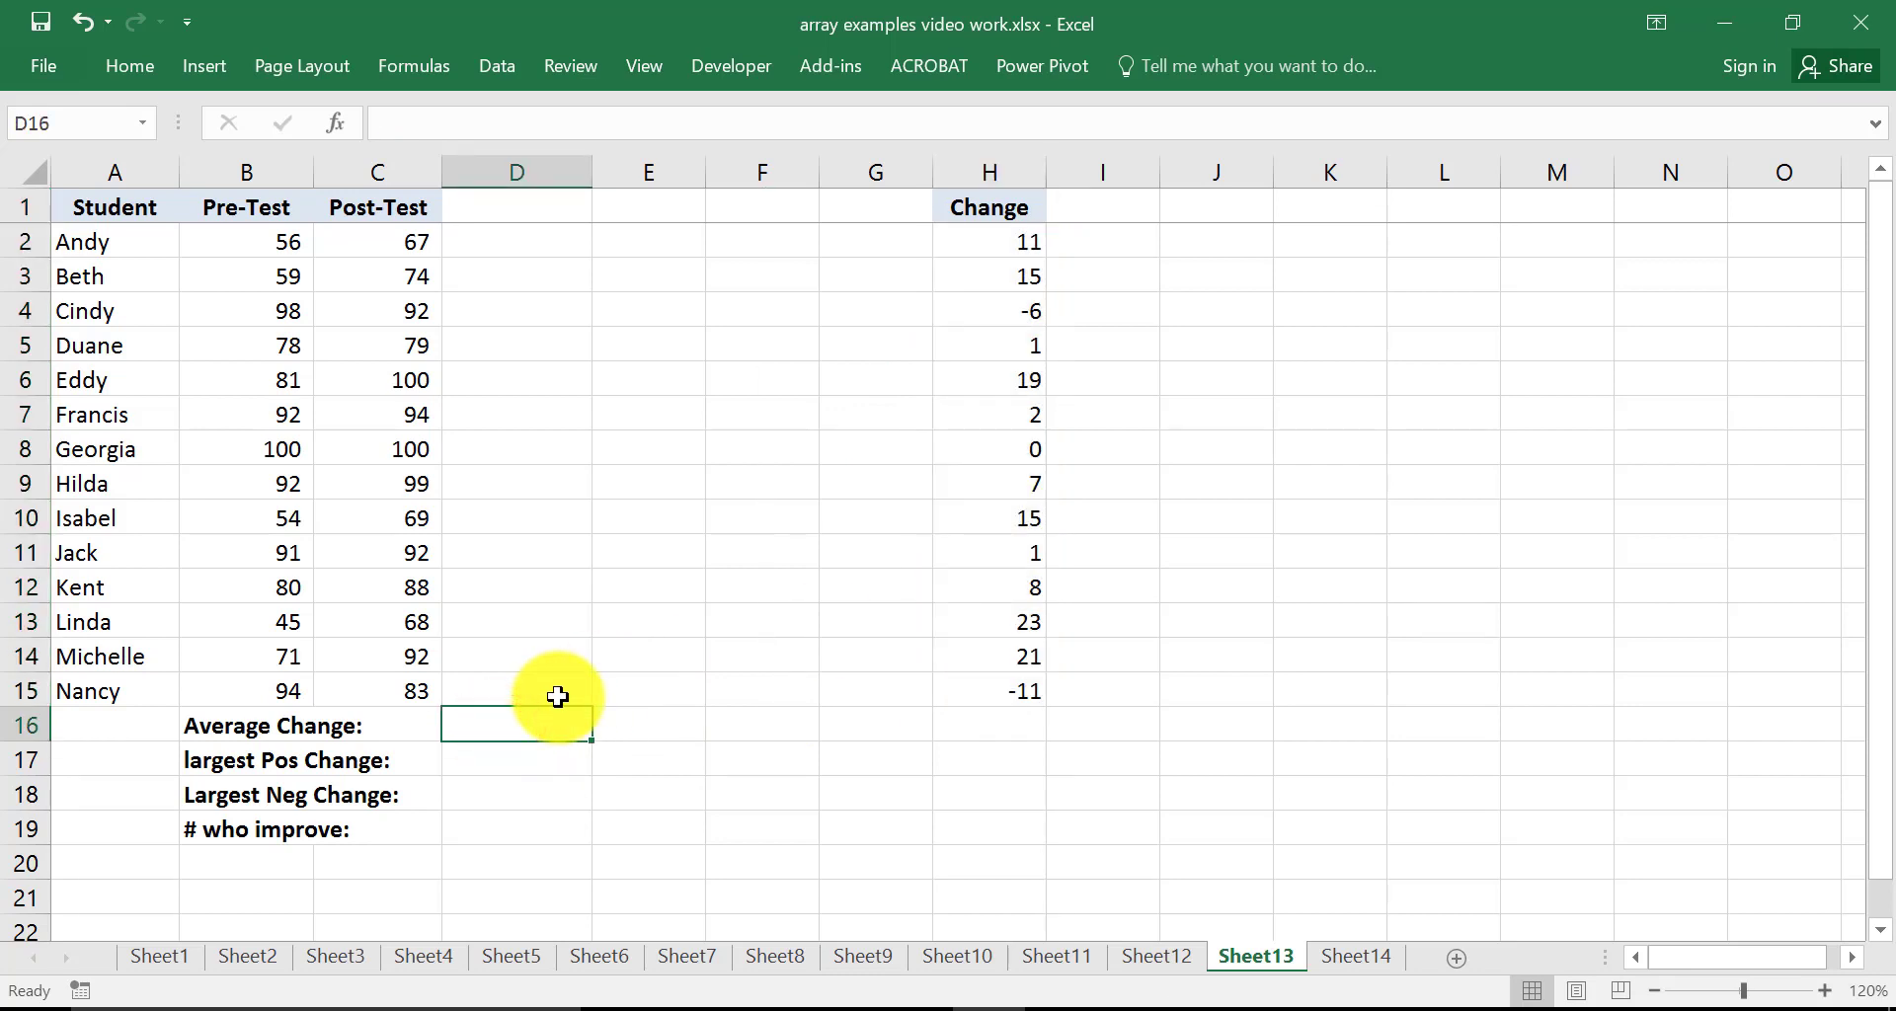
pyautogui.write('=')
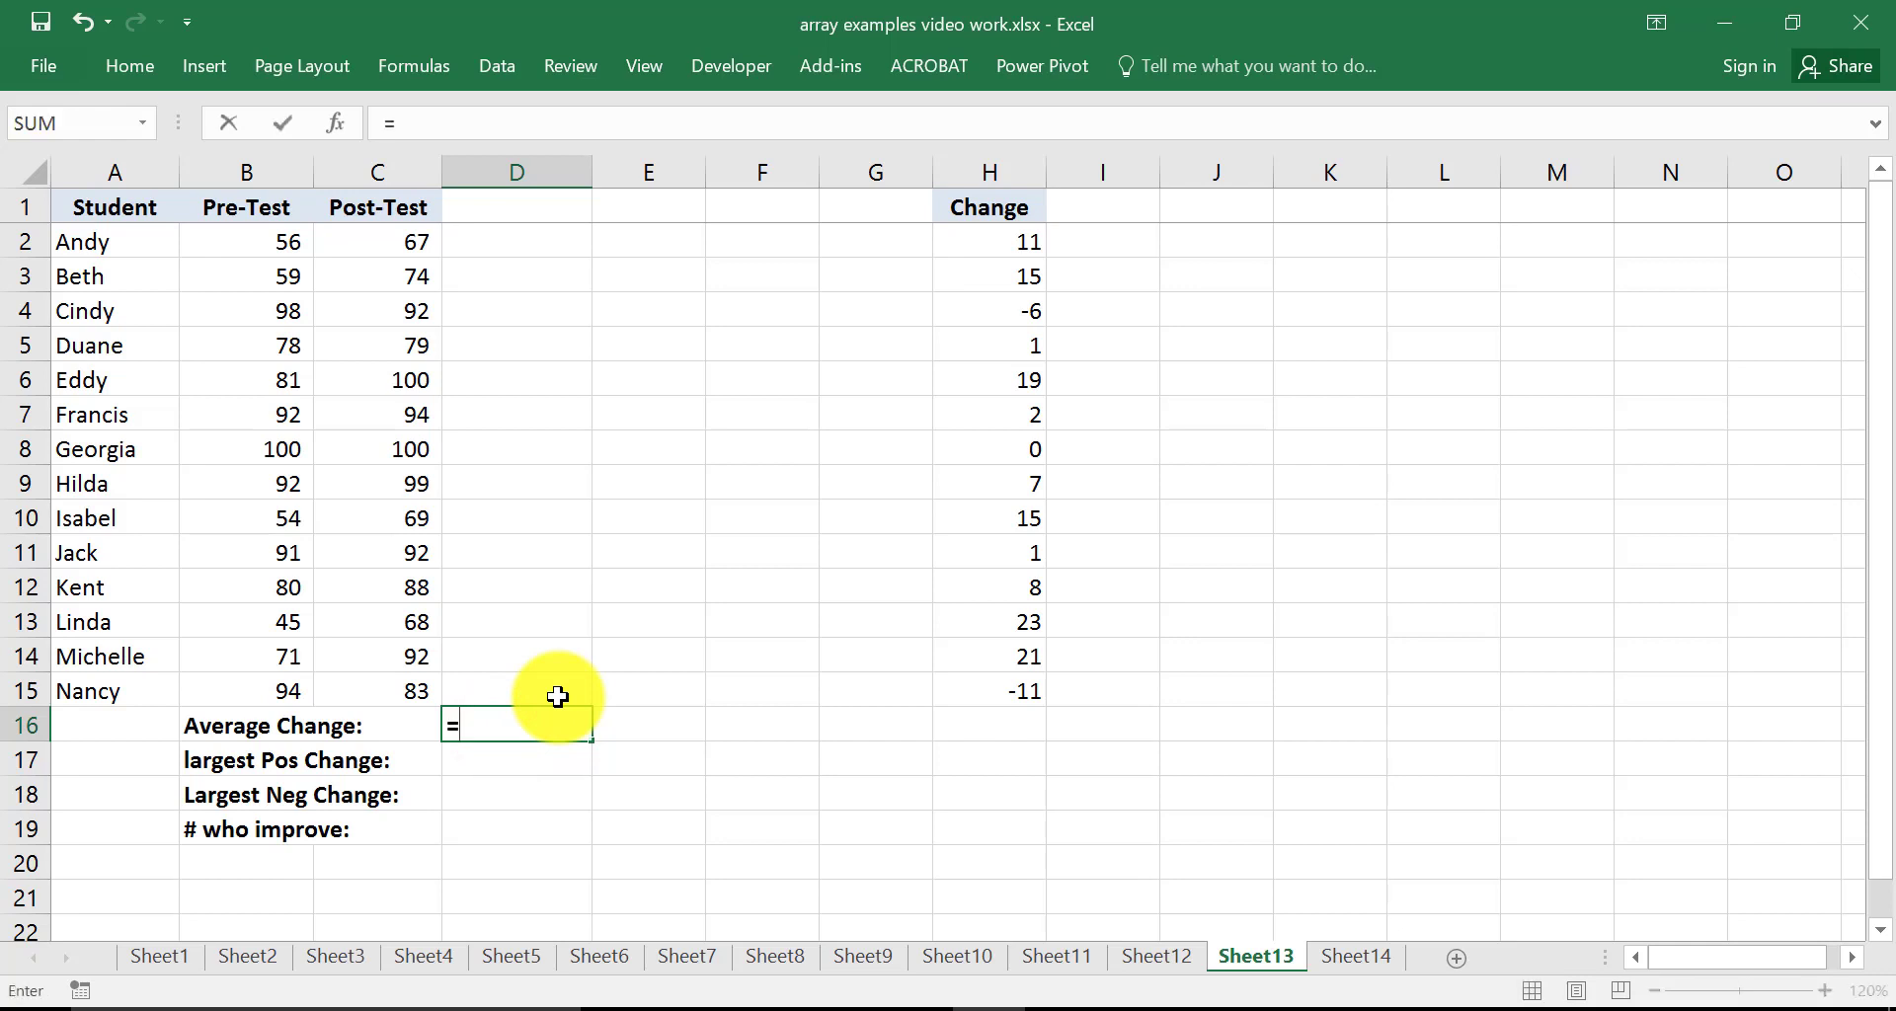
pyautogui.write('aver')
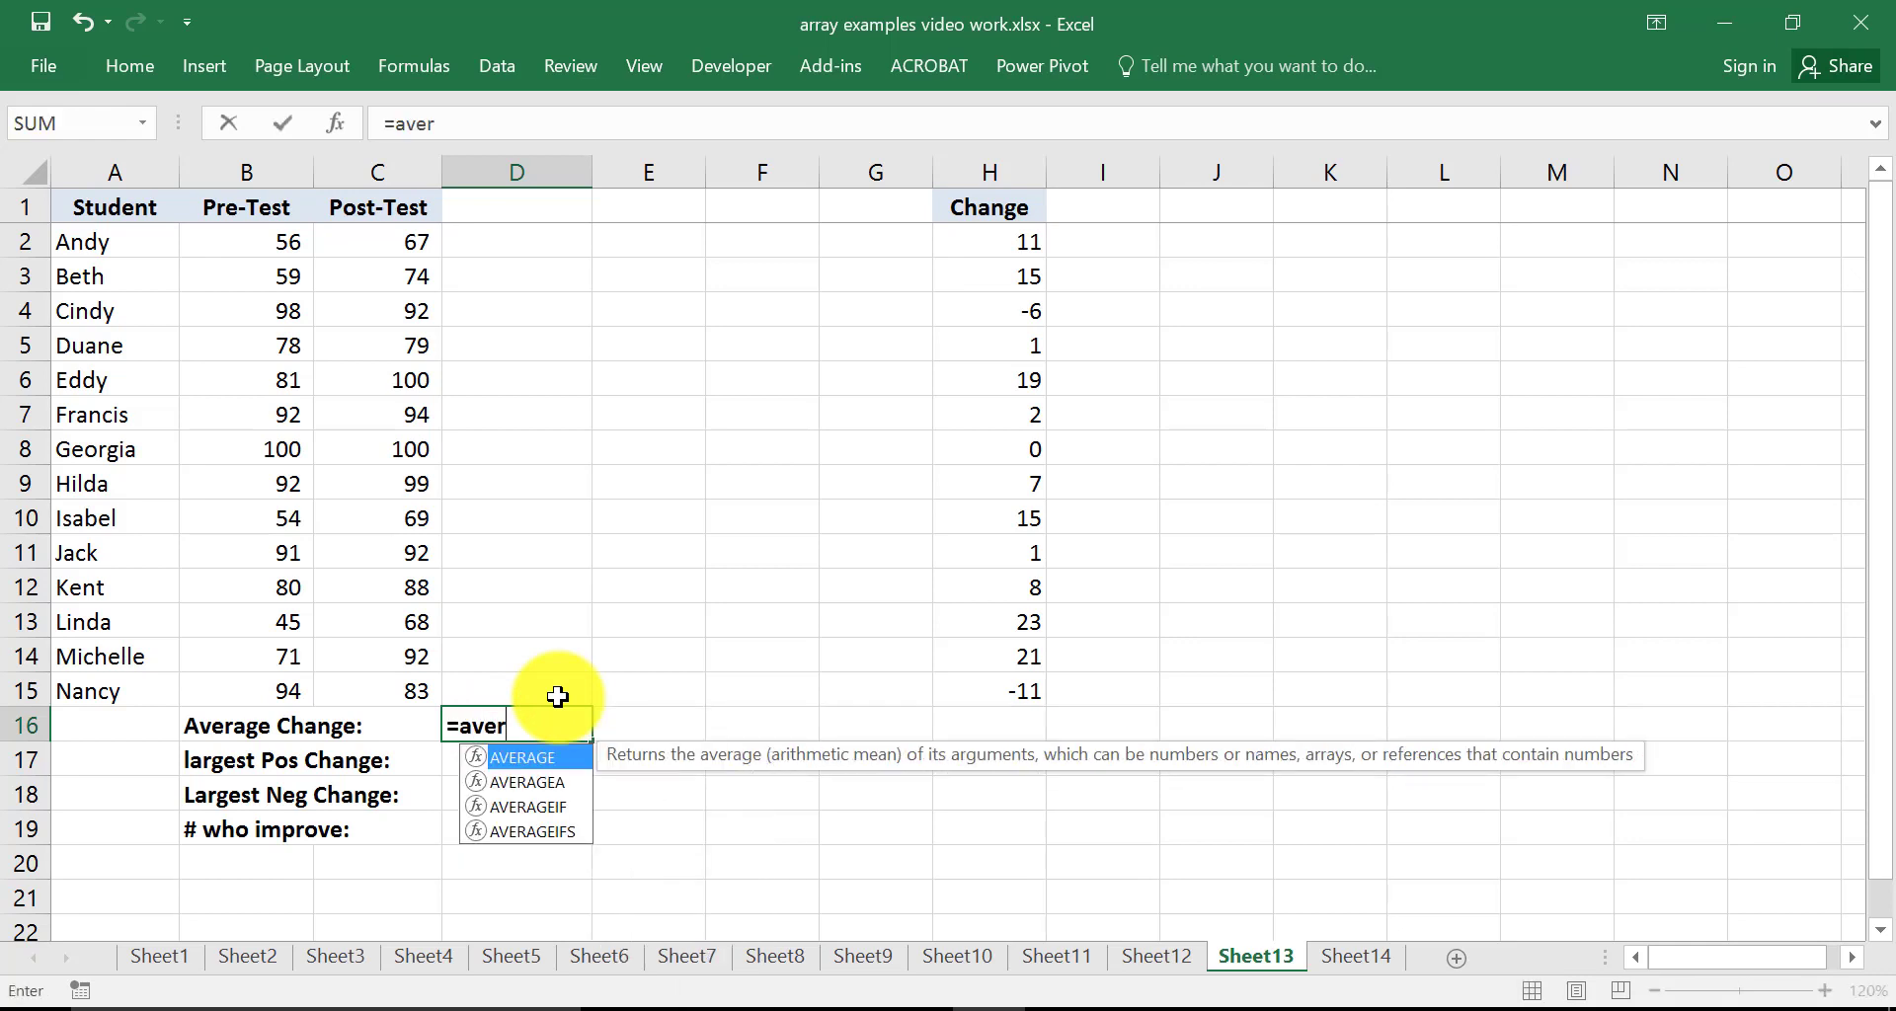
pyautogui.write('age(')
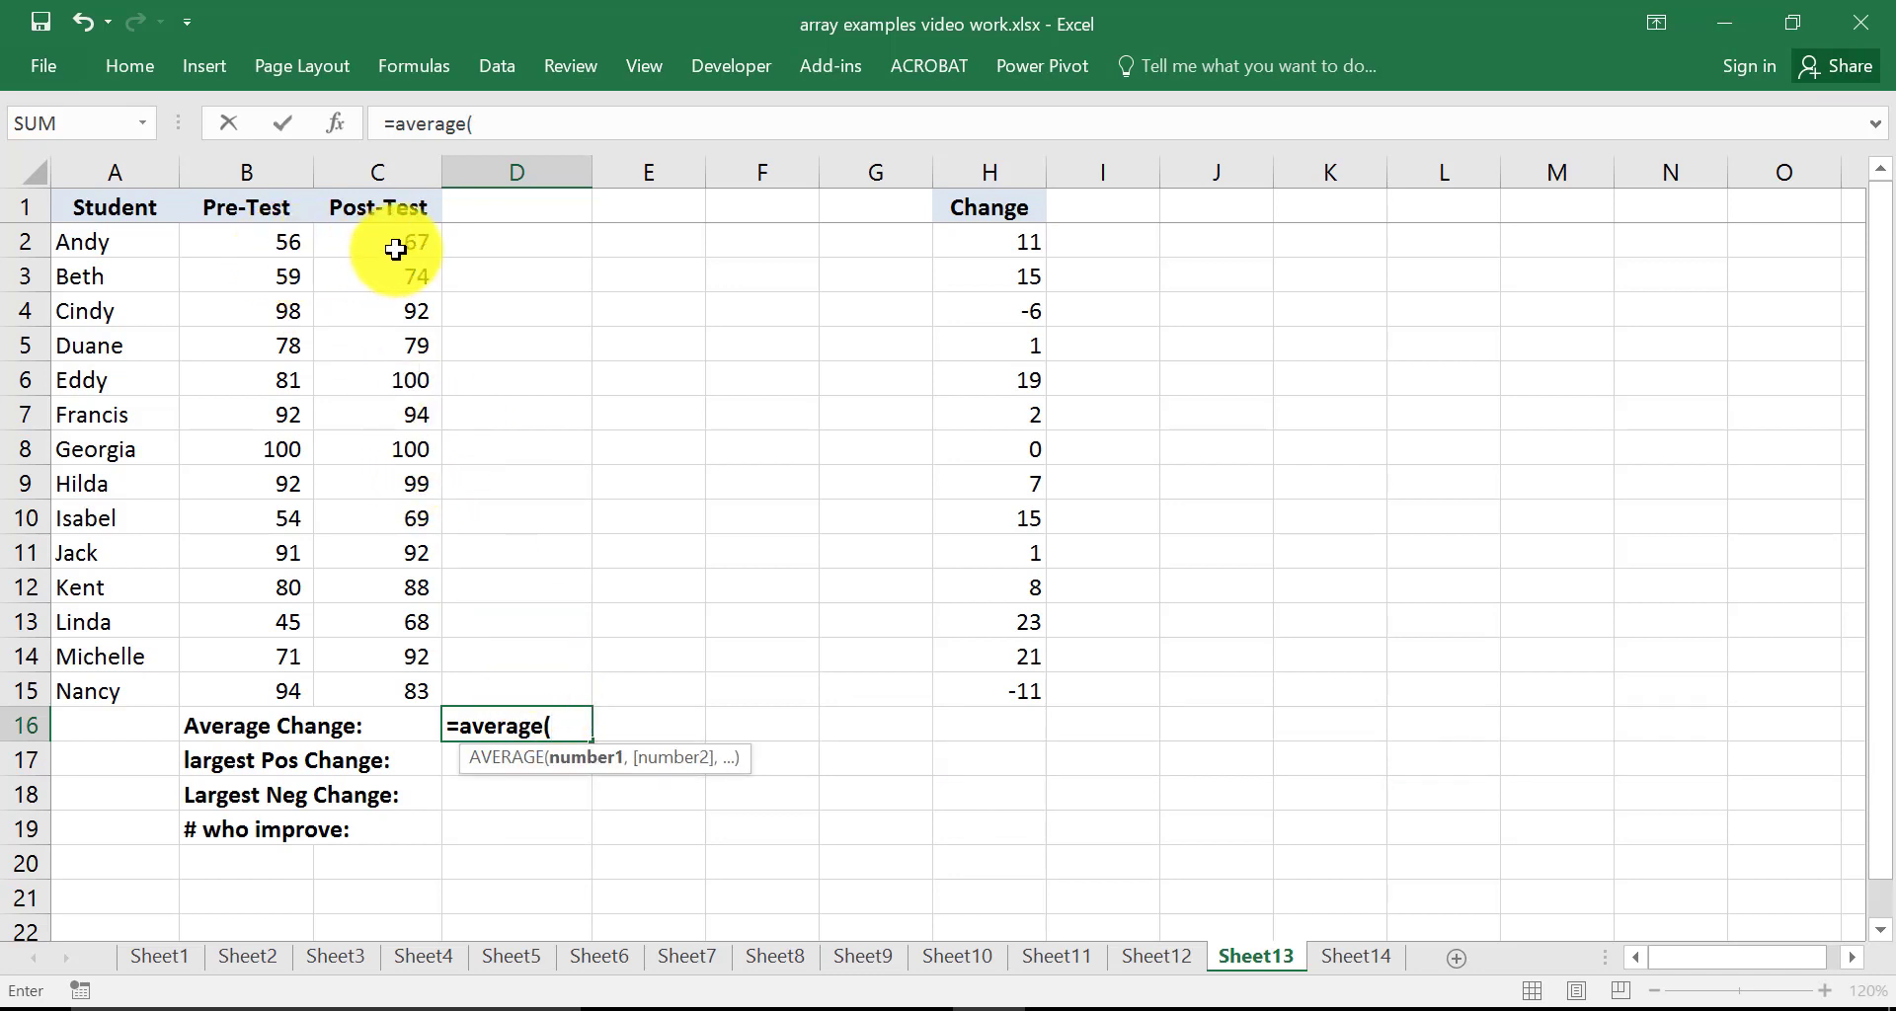
pyautogui.moveTo(401, 241); pyautogui.dragTo(390, 676)
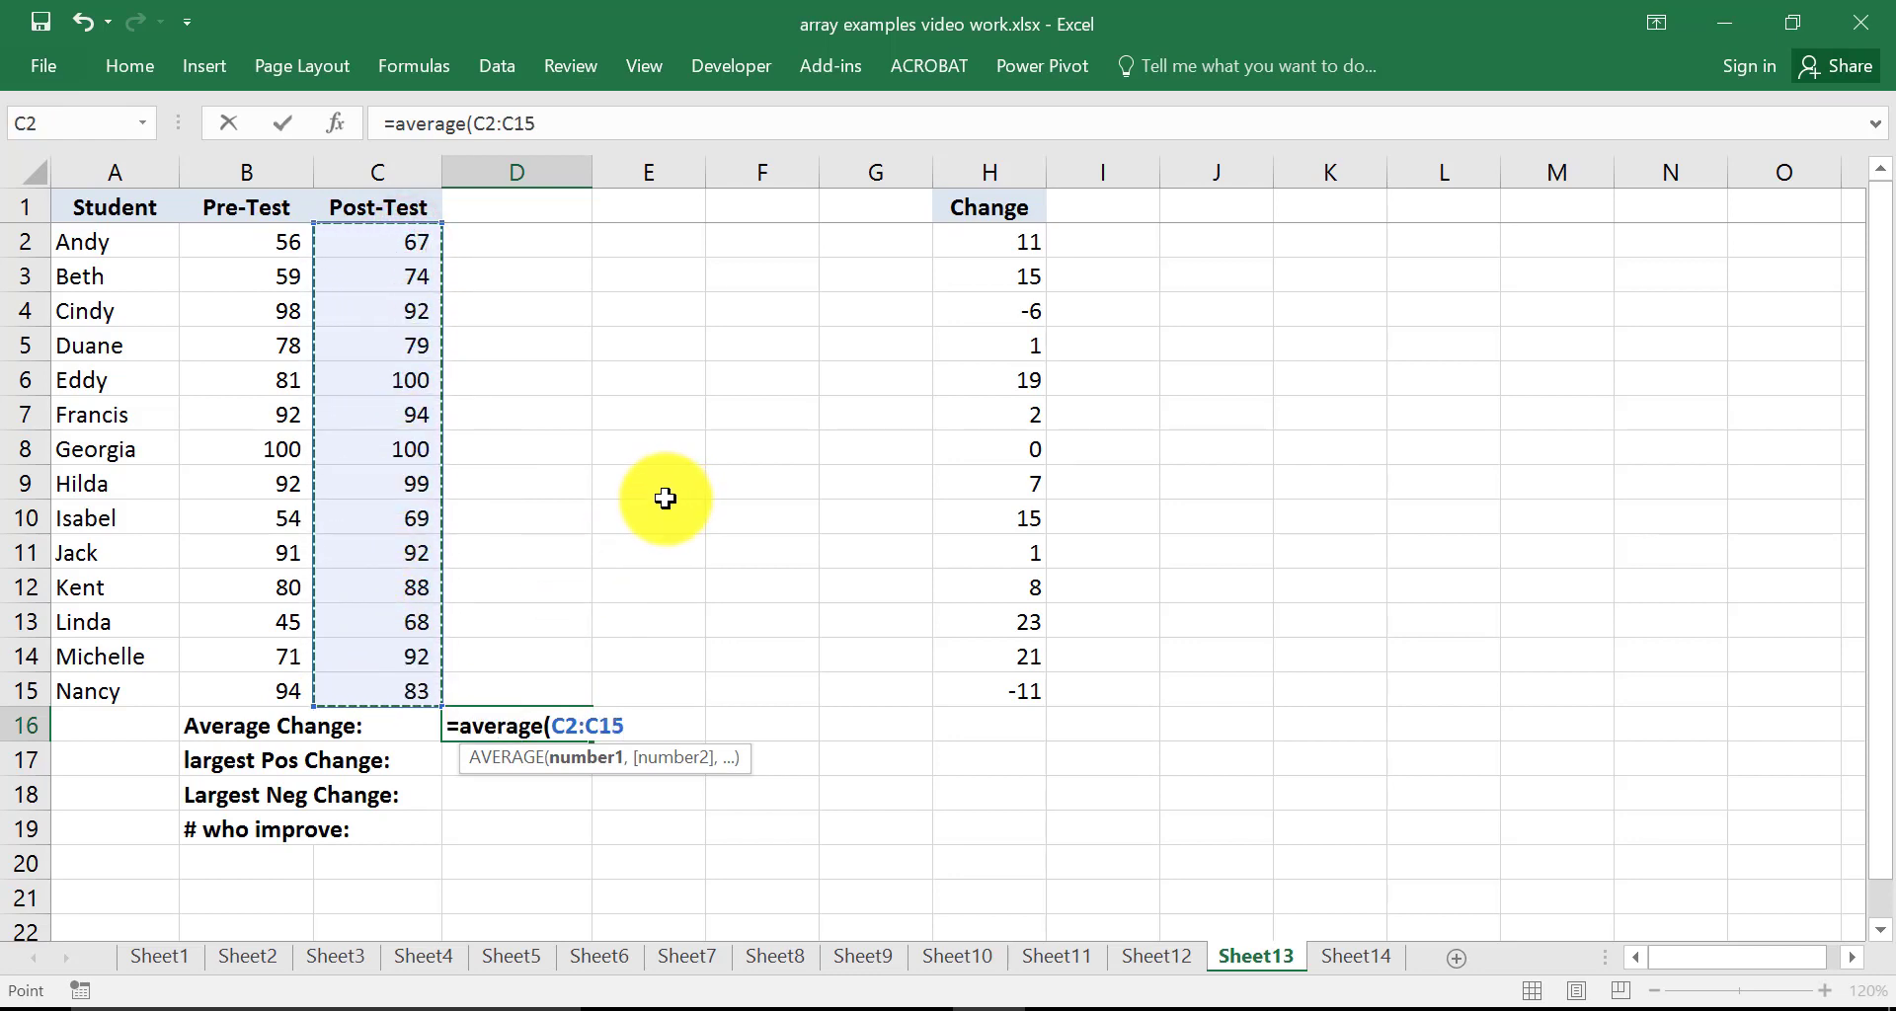
pyautogui.write('-')
pyautogui.moveTo(253, 237); pyautogui.dragTo(271, 690)
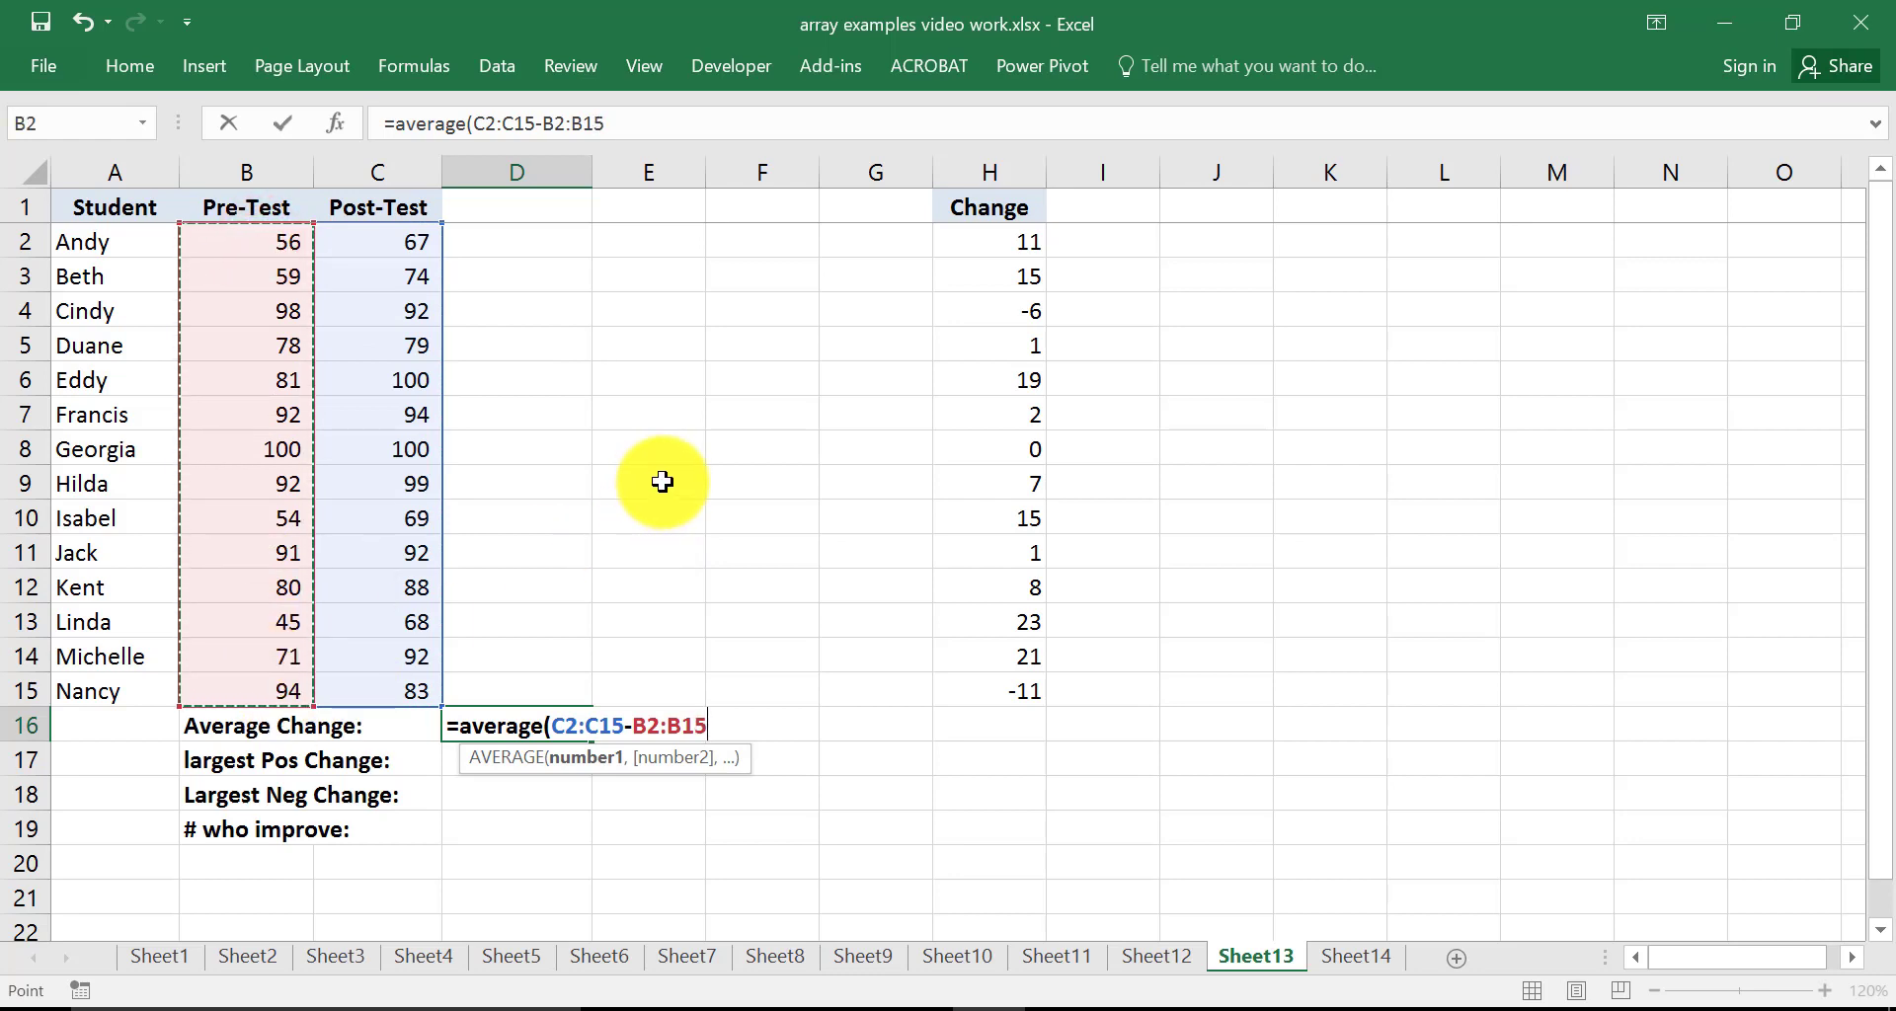
pyautogui.write(')')
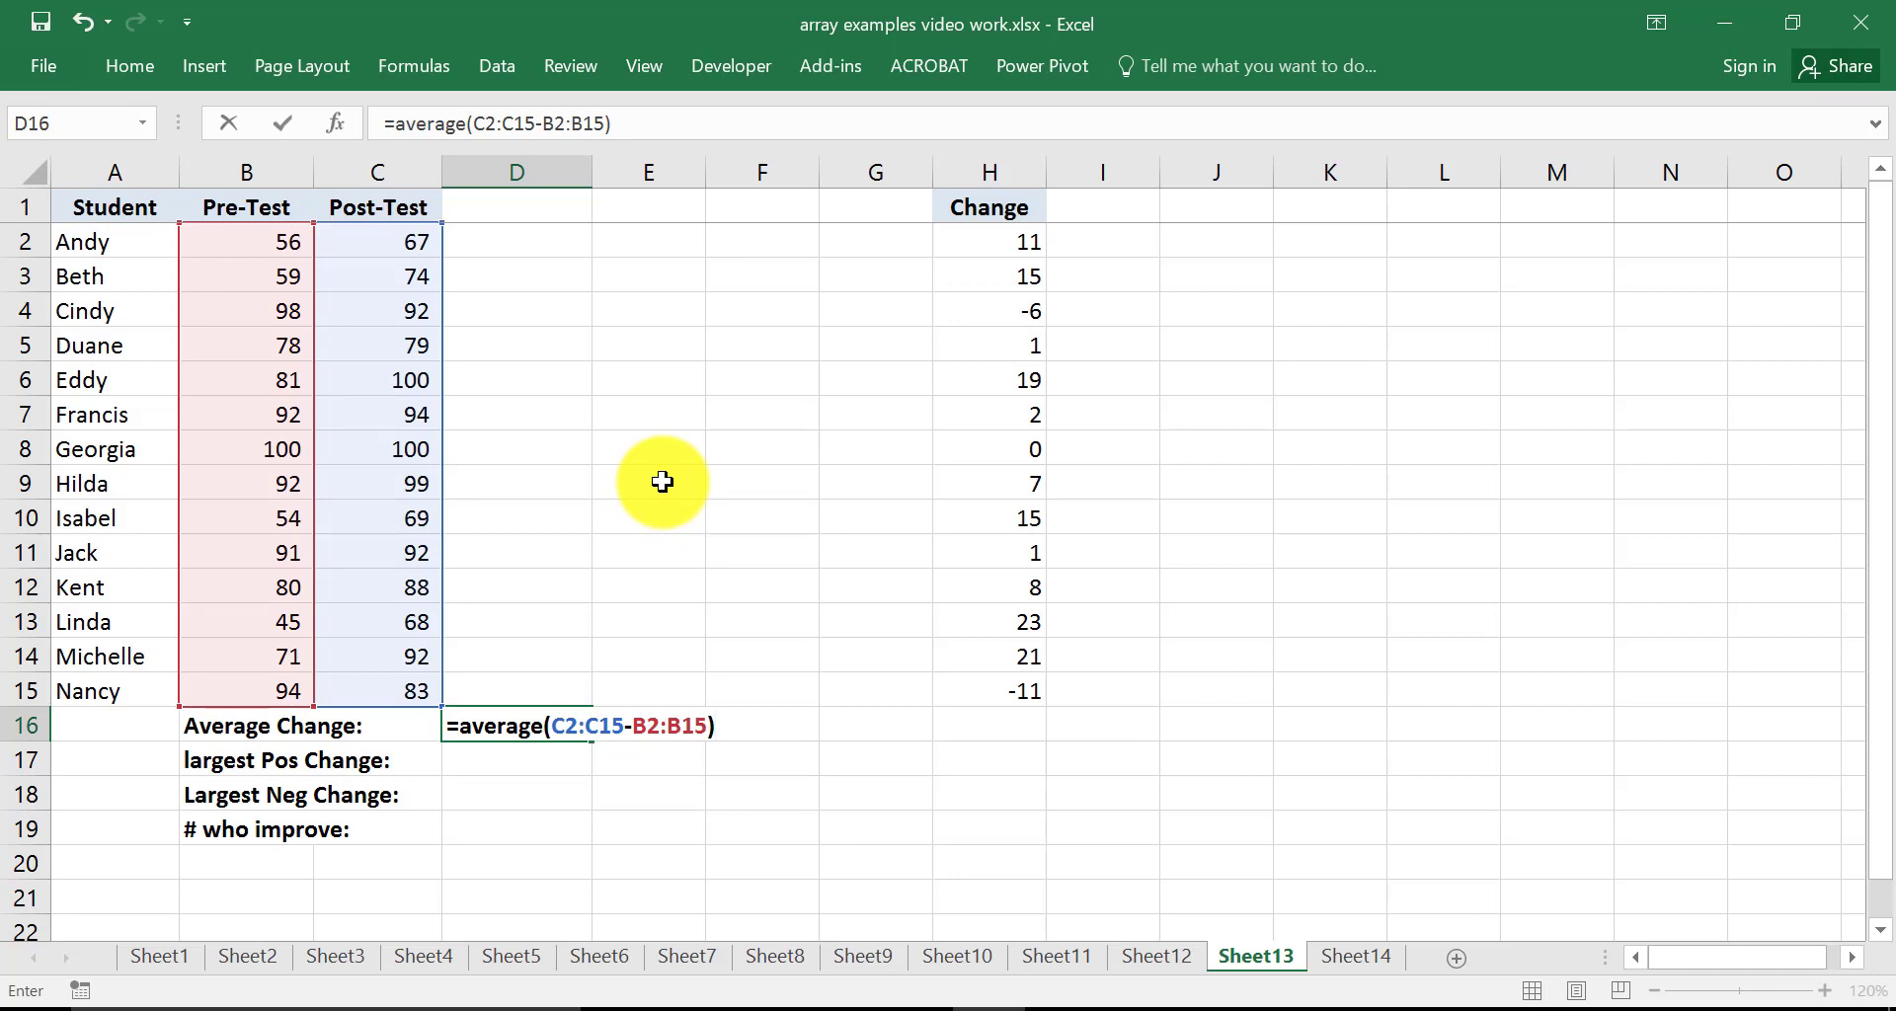
pyautogui.hotkey('ctrl', 'shift', 'Return')
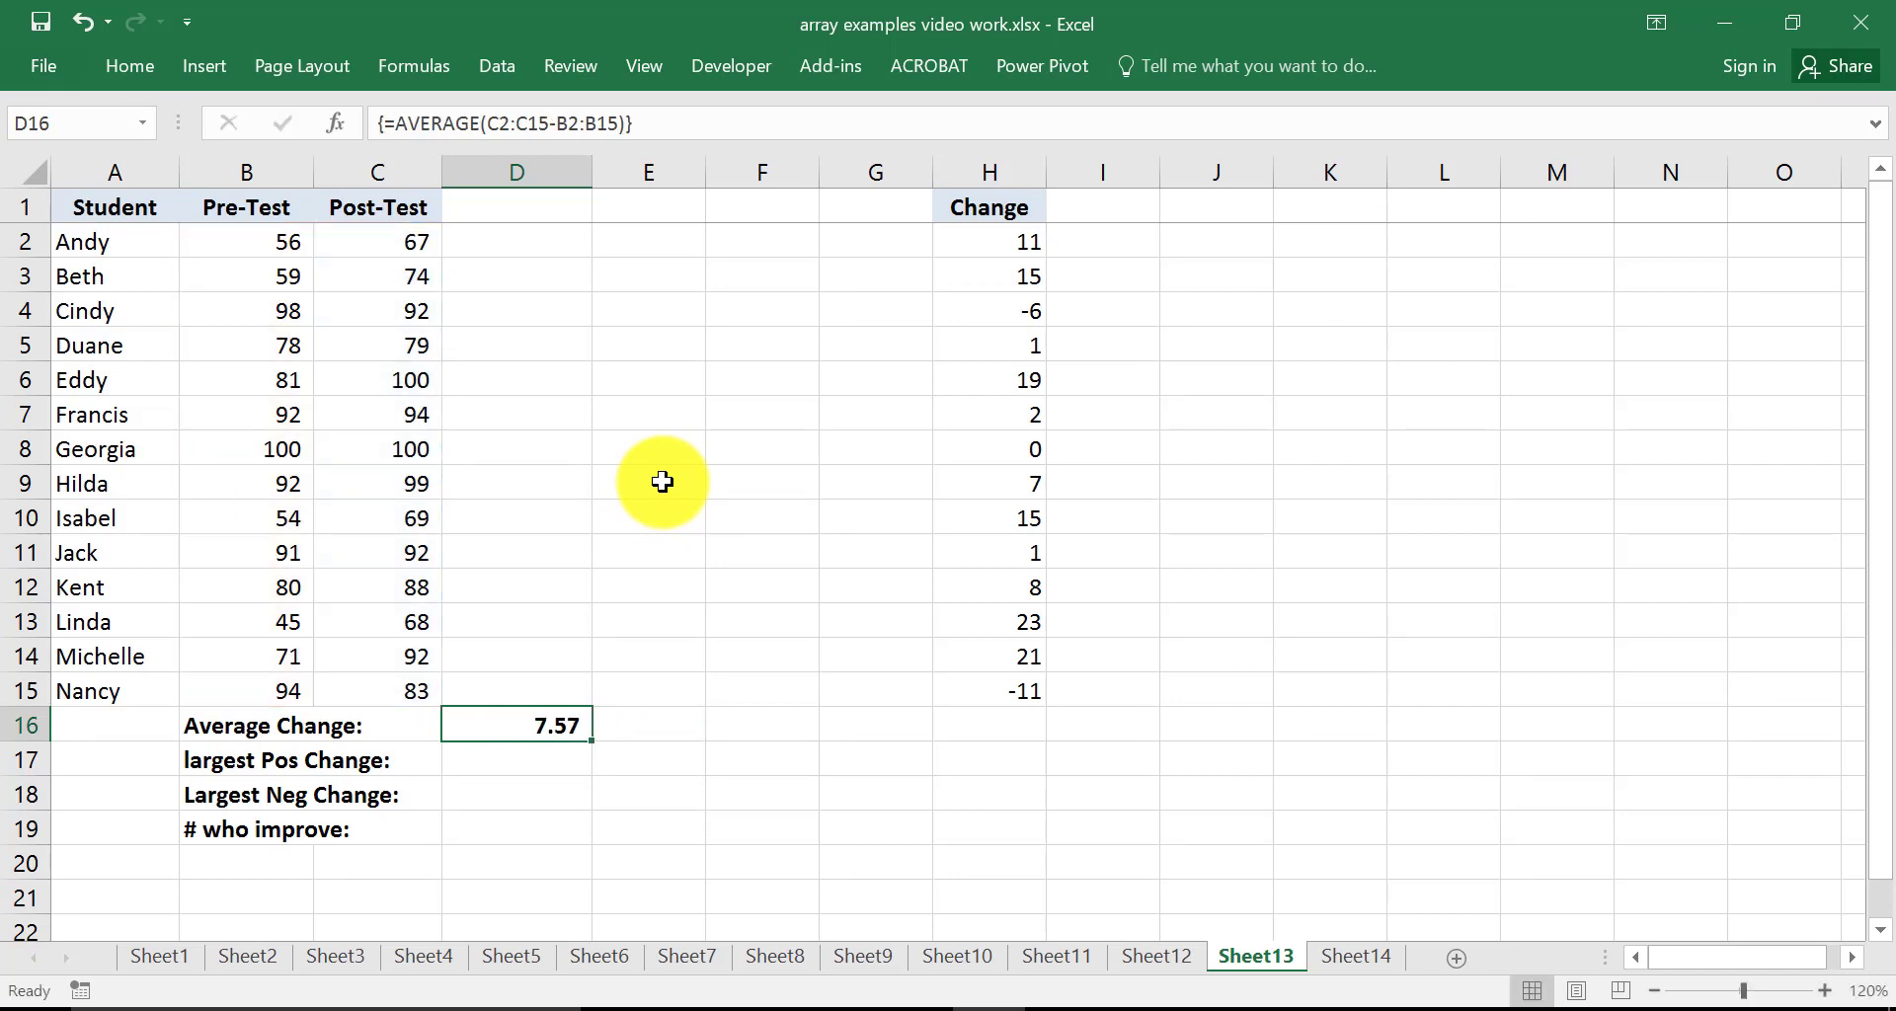
# In H16, enter =AVERAGE(H2:H15) averaging the Change column for comparison
pyautogui.click(1032, 724)
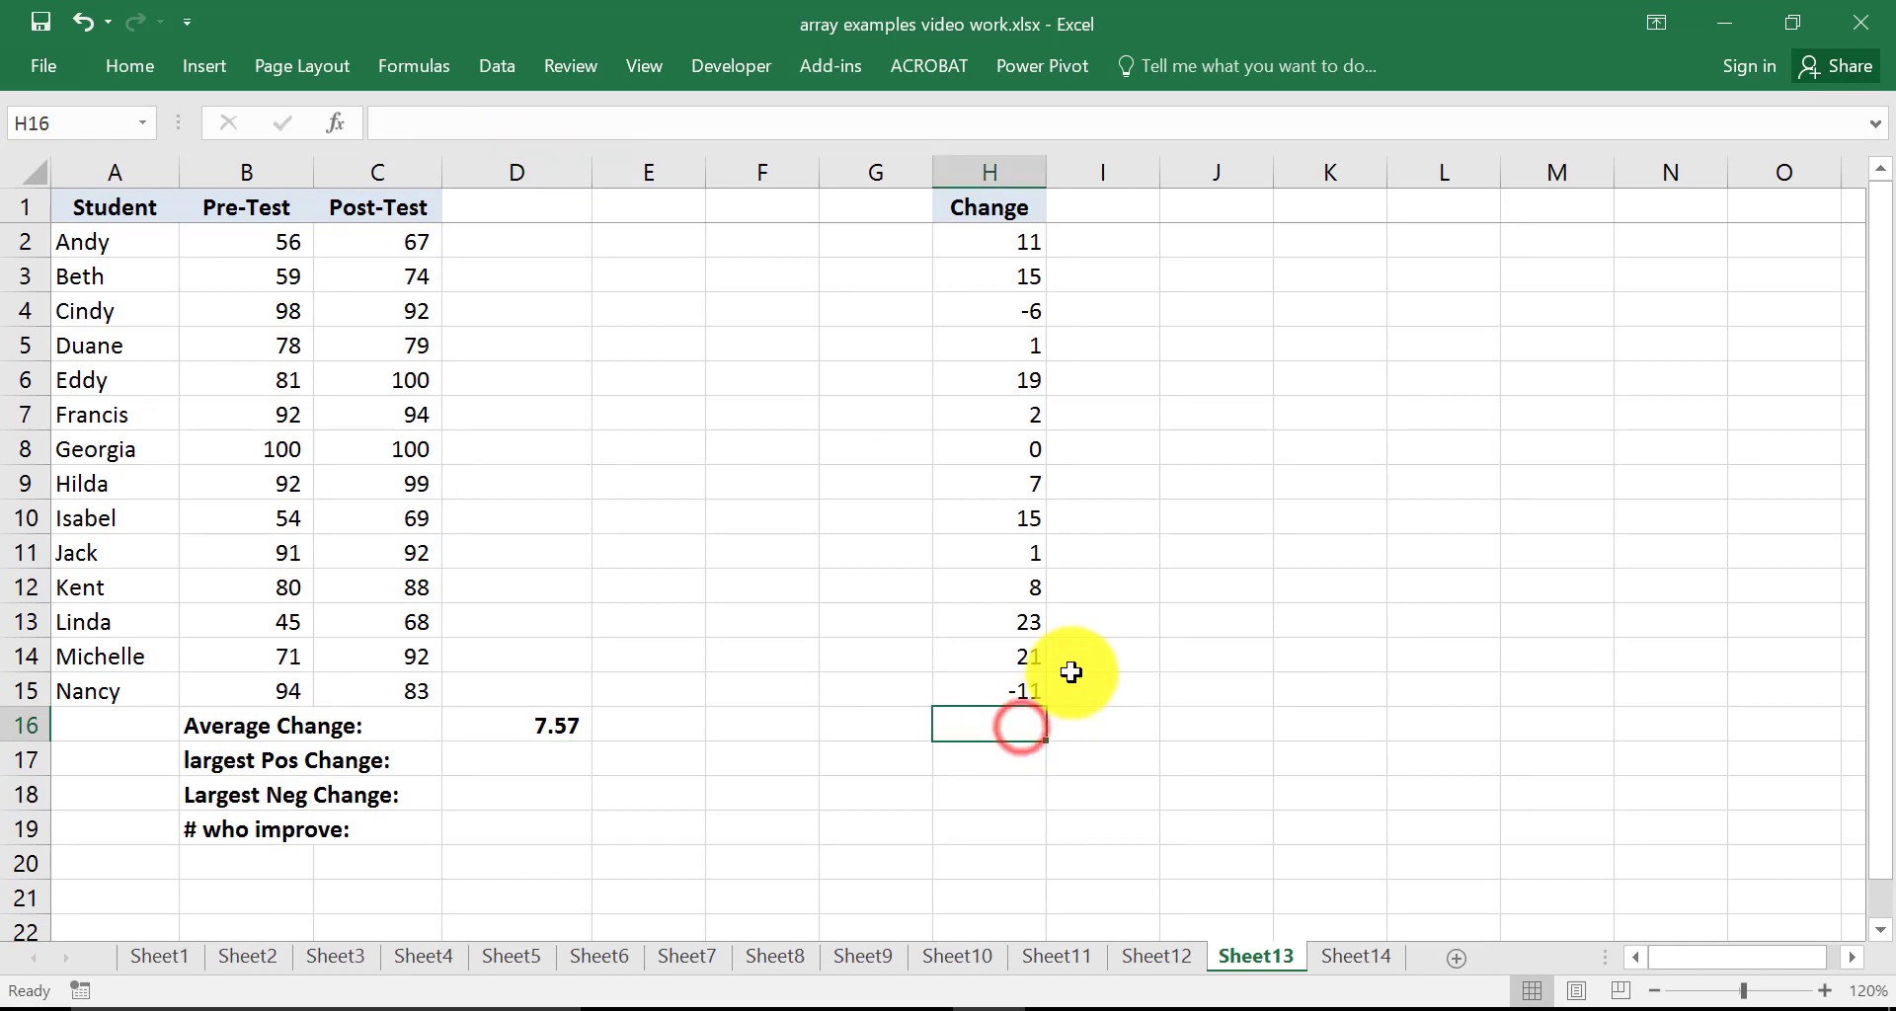
pyautogui.write('=av')
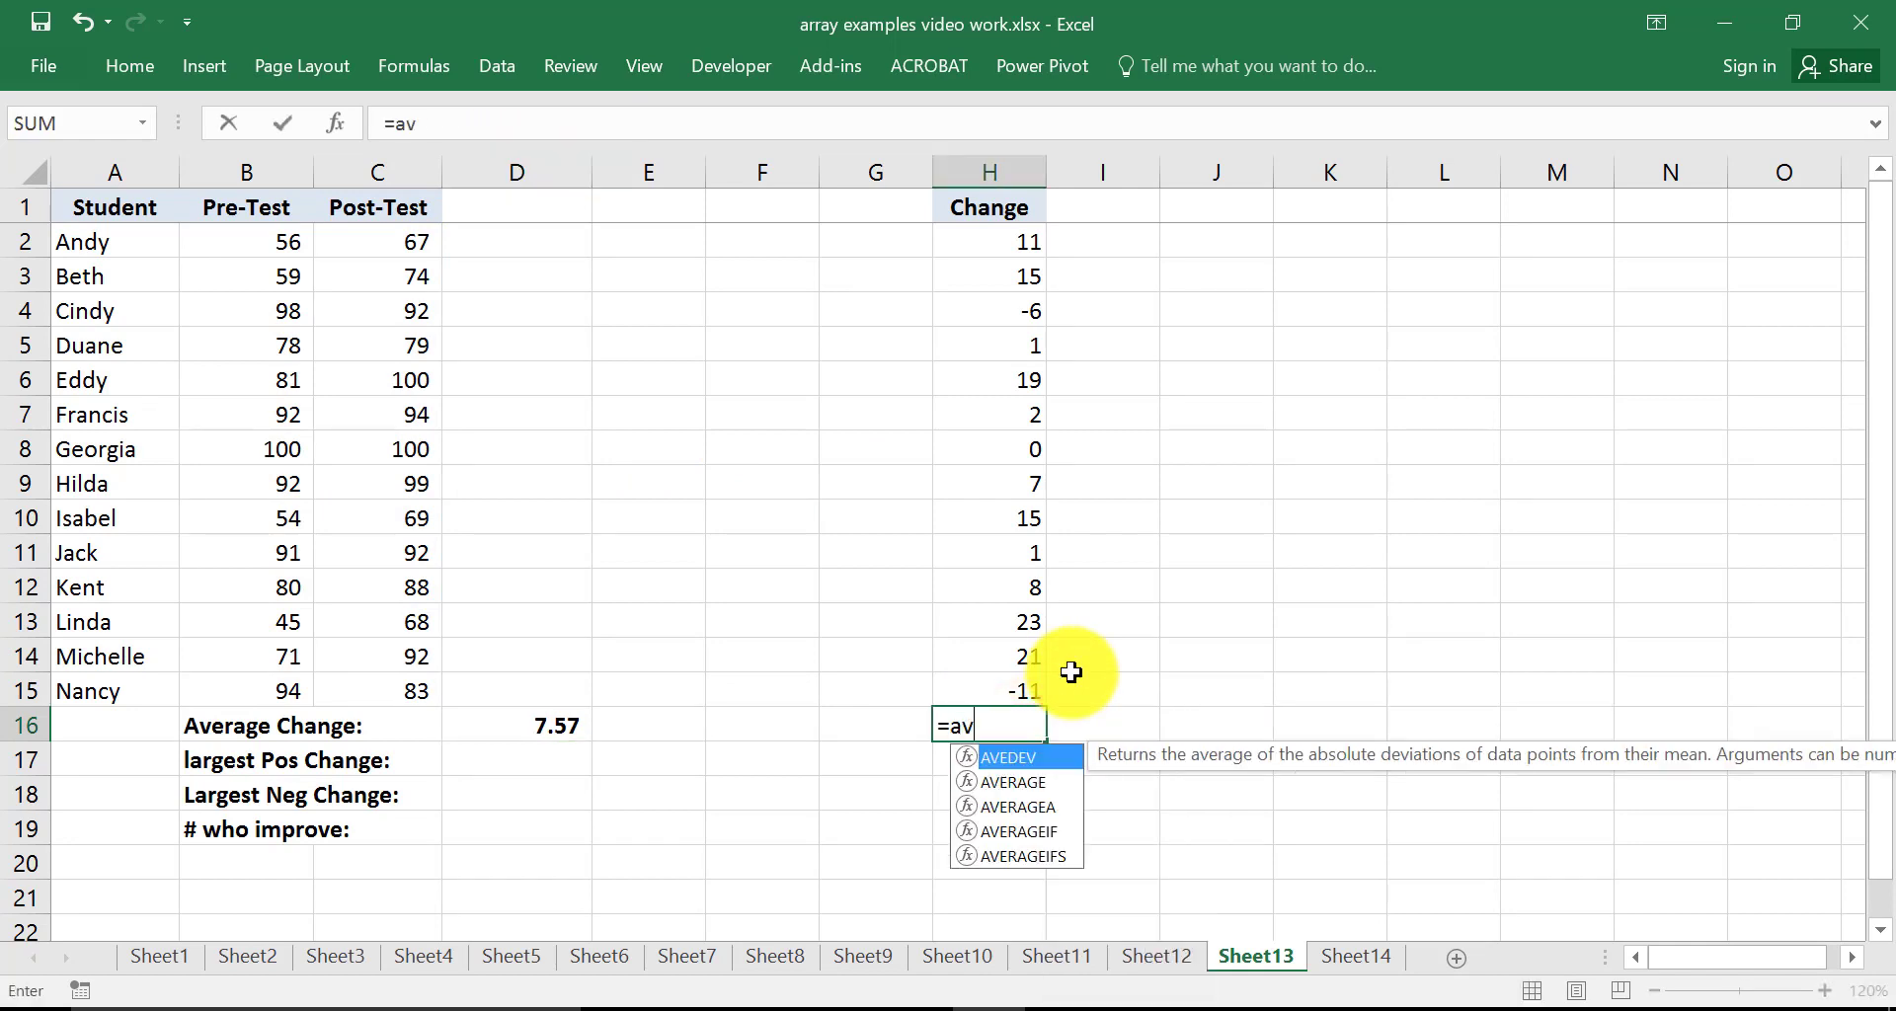
pyautogui.write('erage(')
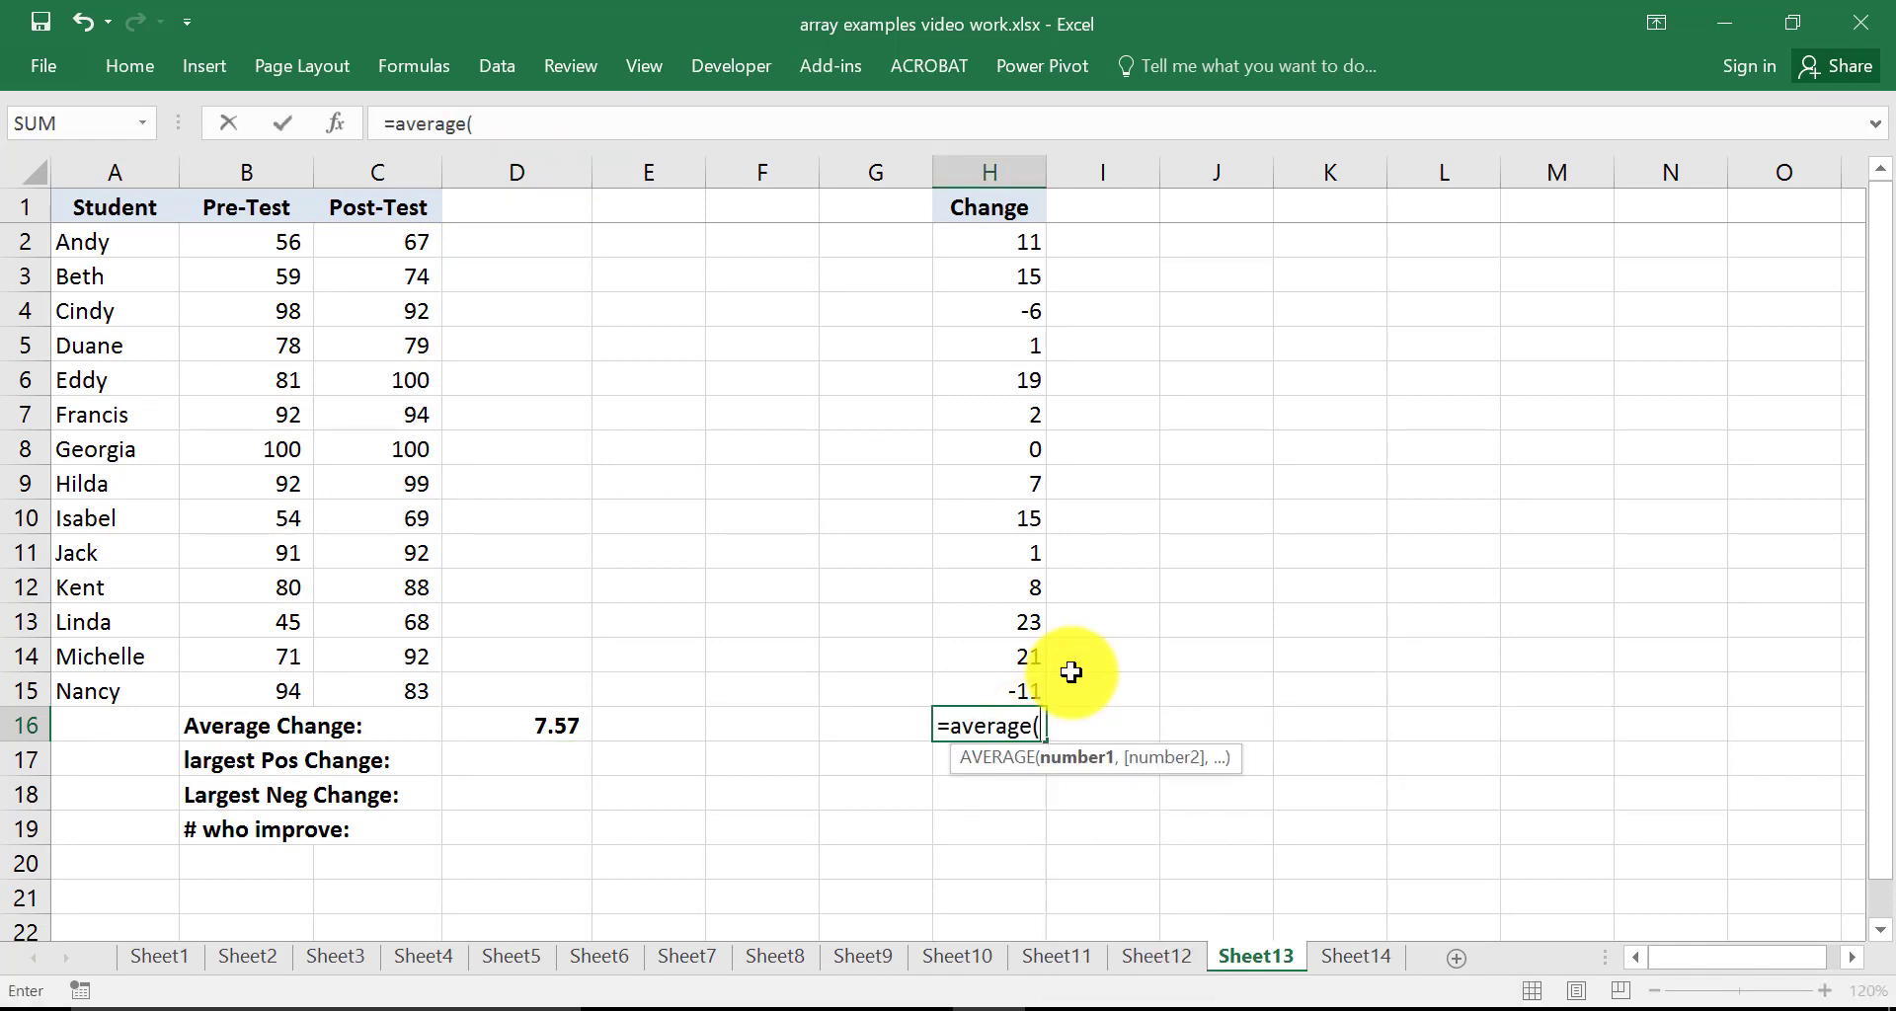
pyautogui.moveTo(986, 243); pyautogui.dragTo(986, 682)
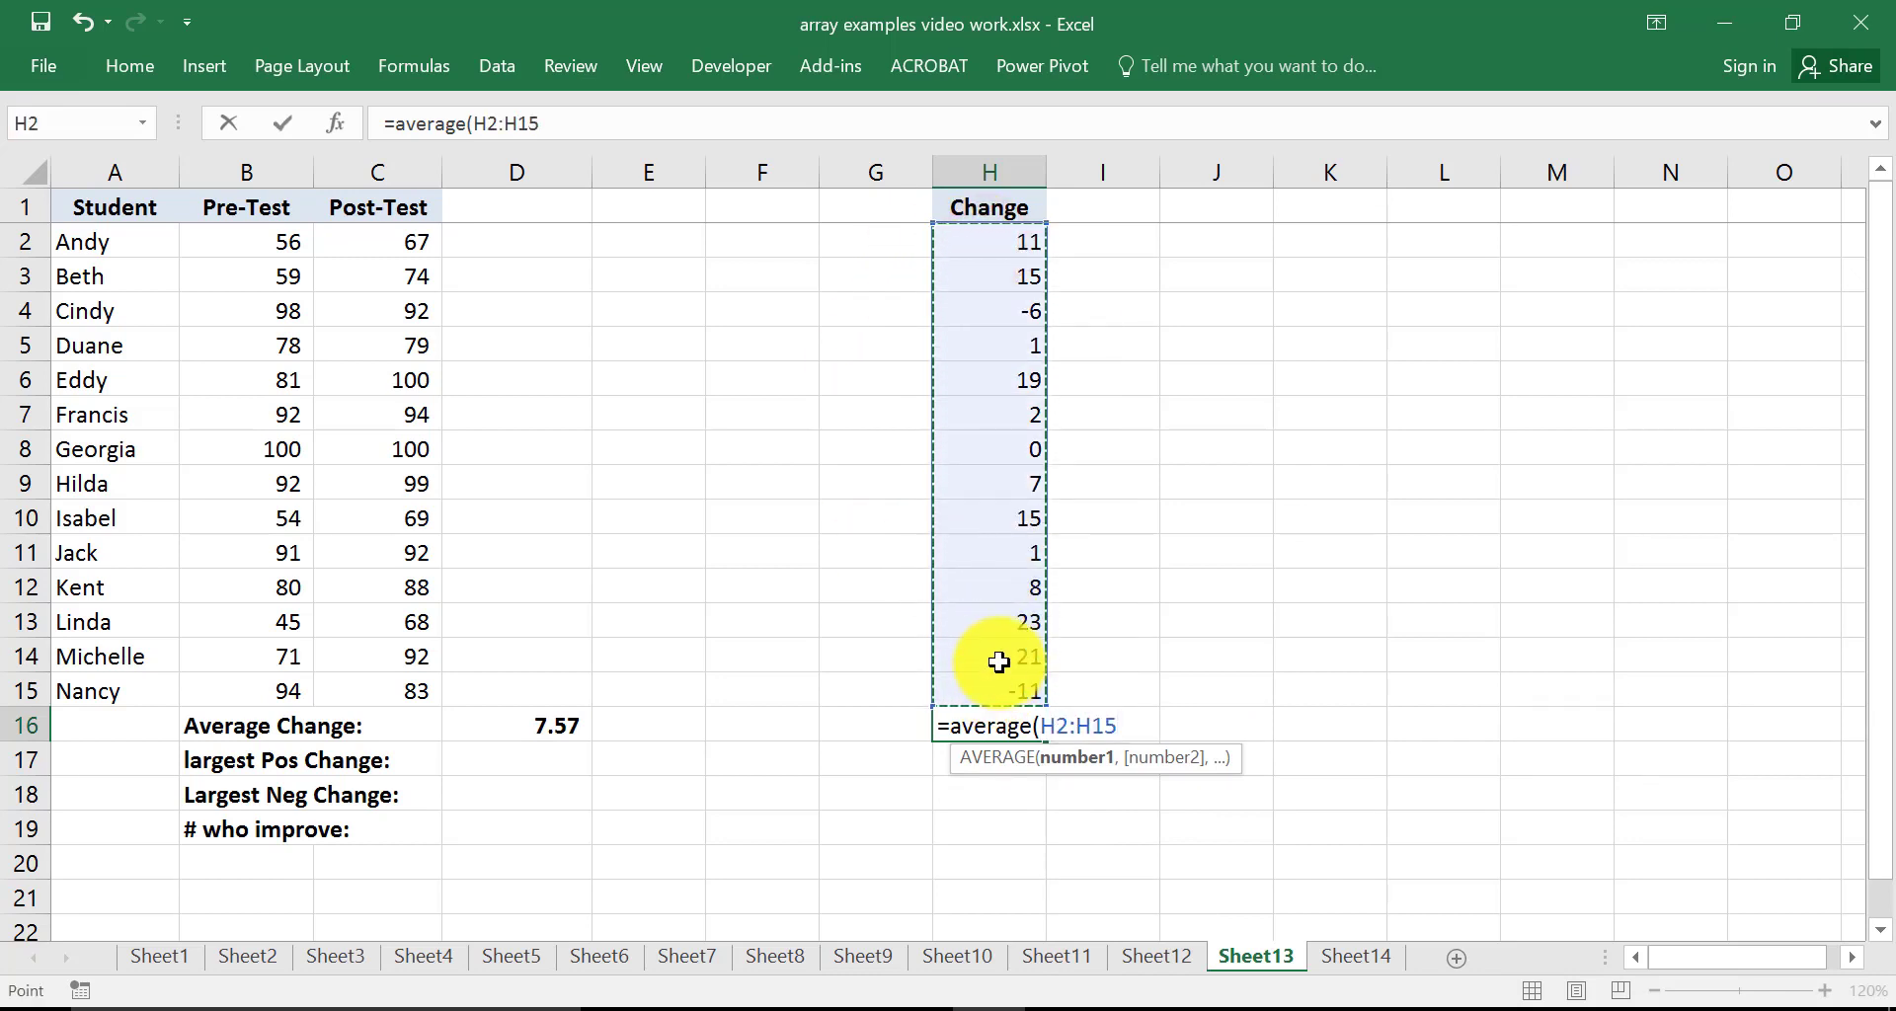
pyautogui.write(')')
pyautogui.hotkey('ctrl', 'Return')
pyautogui.click(992, 726)
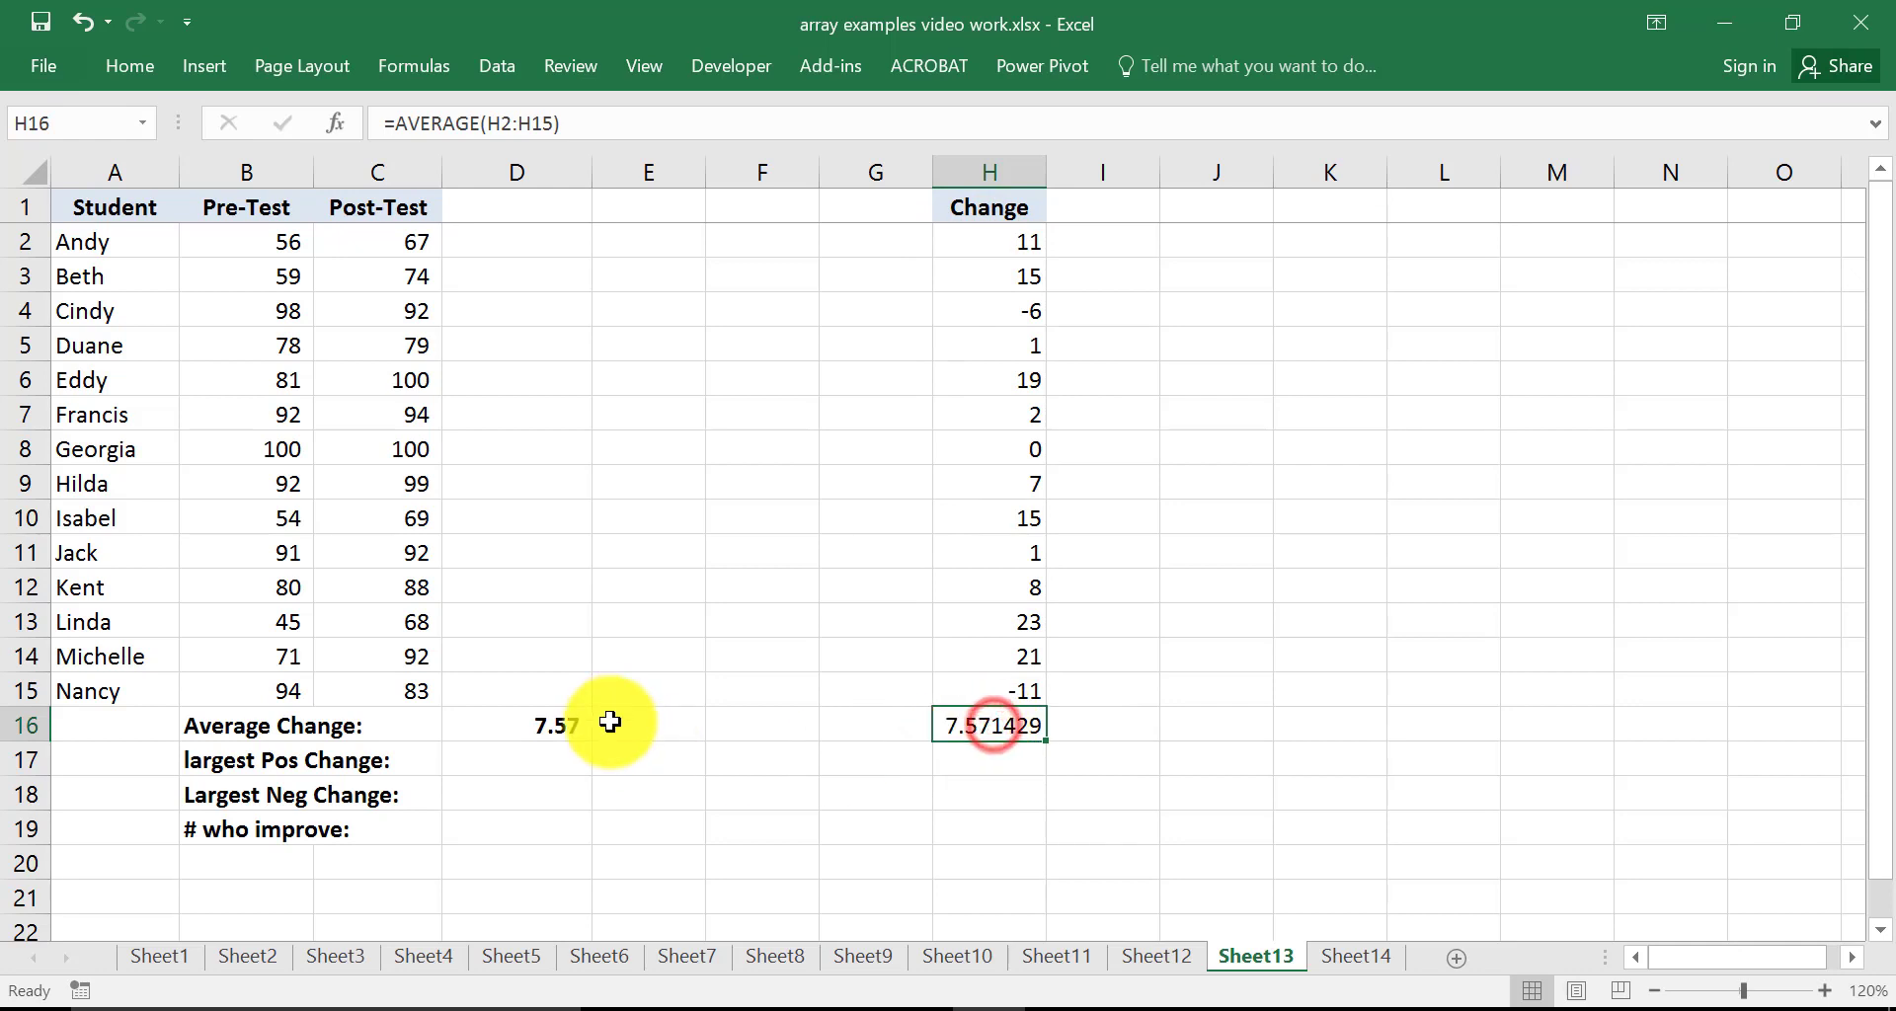
# Open D16's formula for editing, highlight its array arguments, and re-enter it as an array formula
pyautogui.click(552, 727)
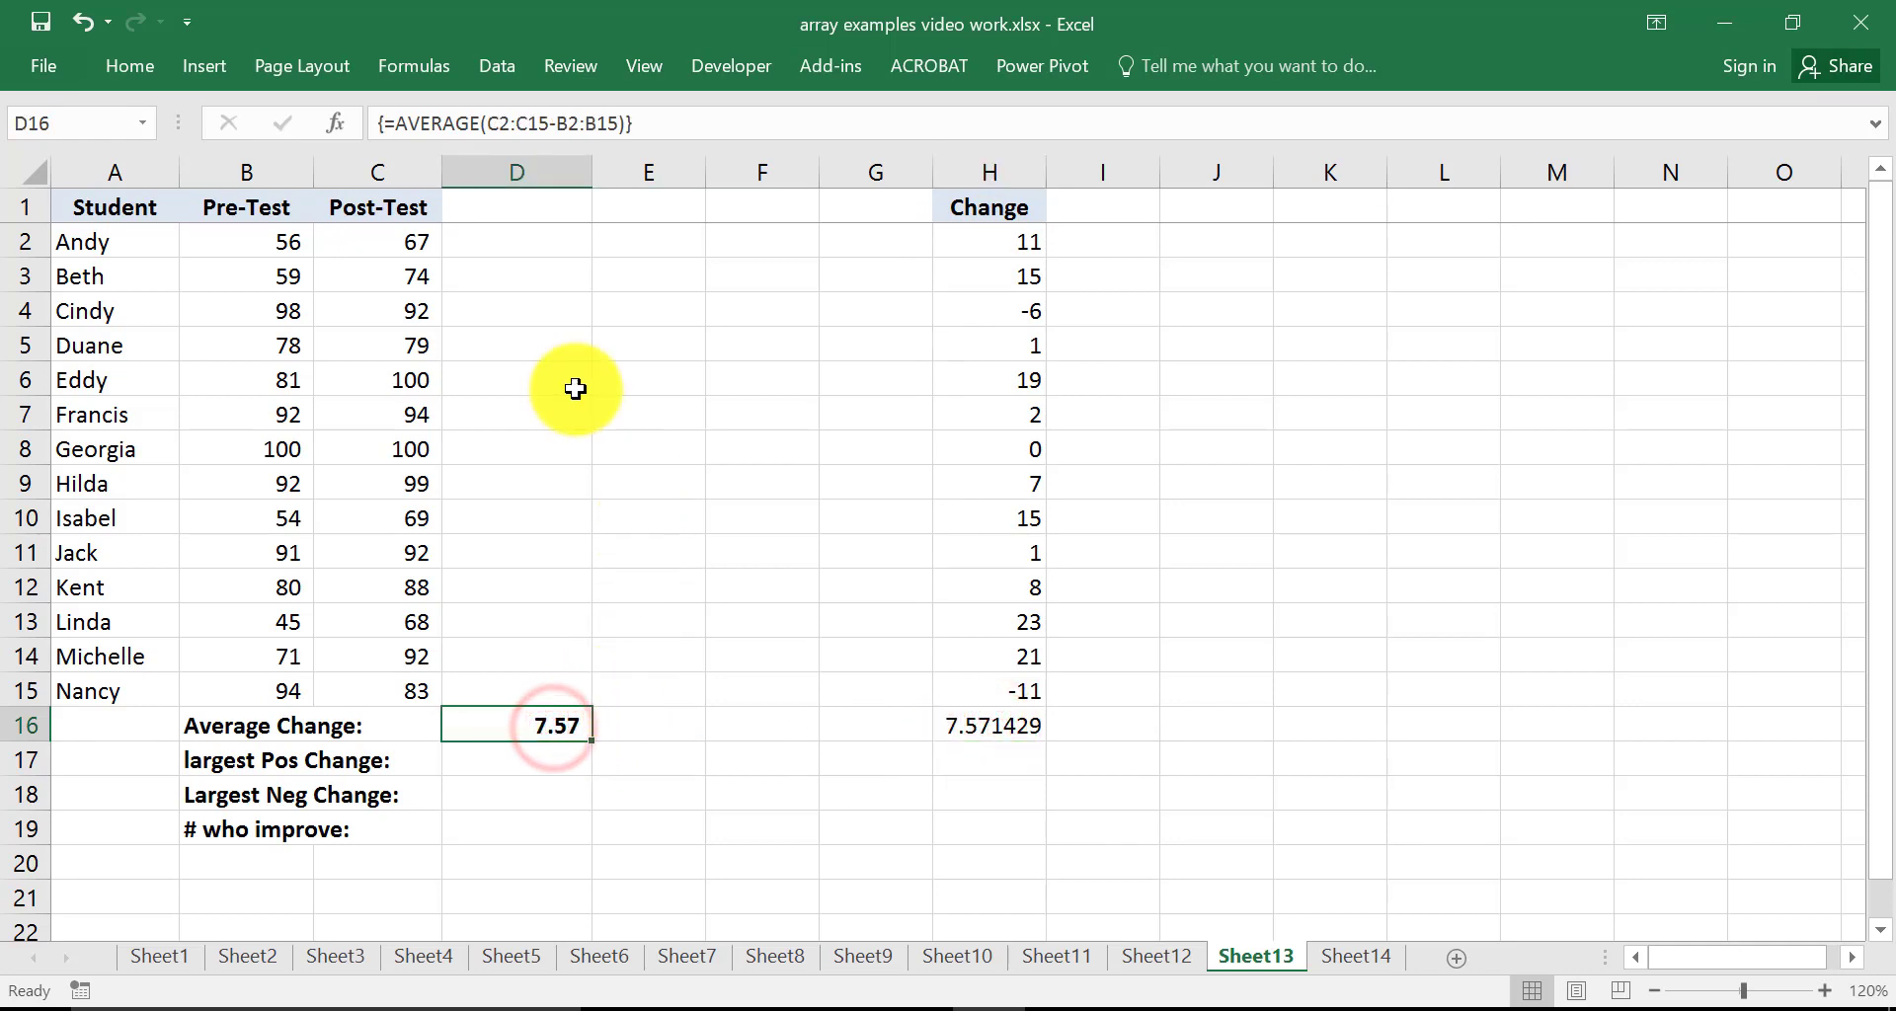
pyautogui.press('F2')
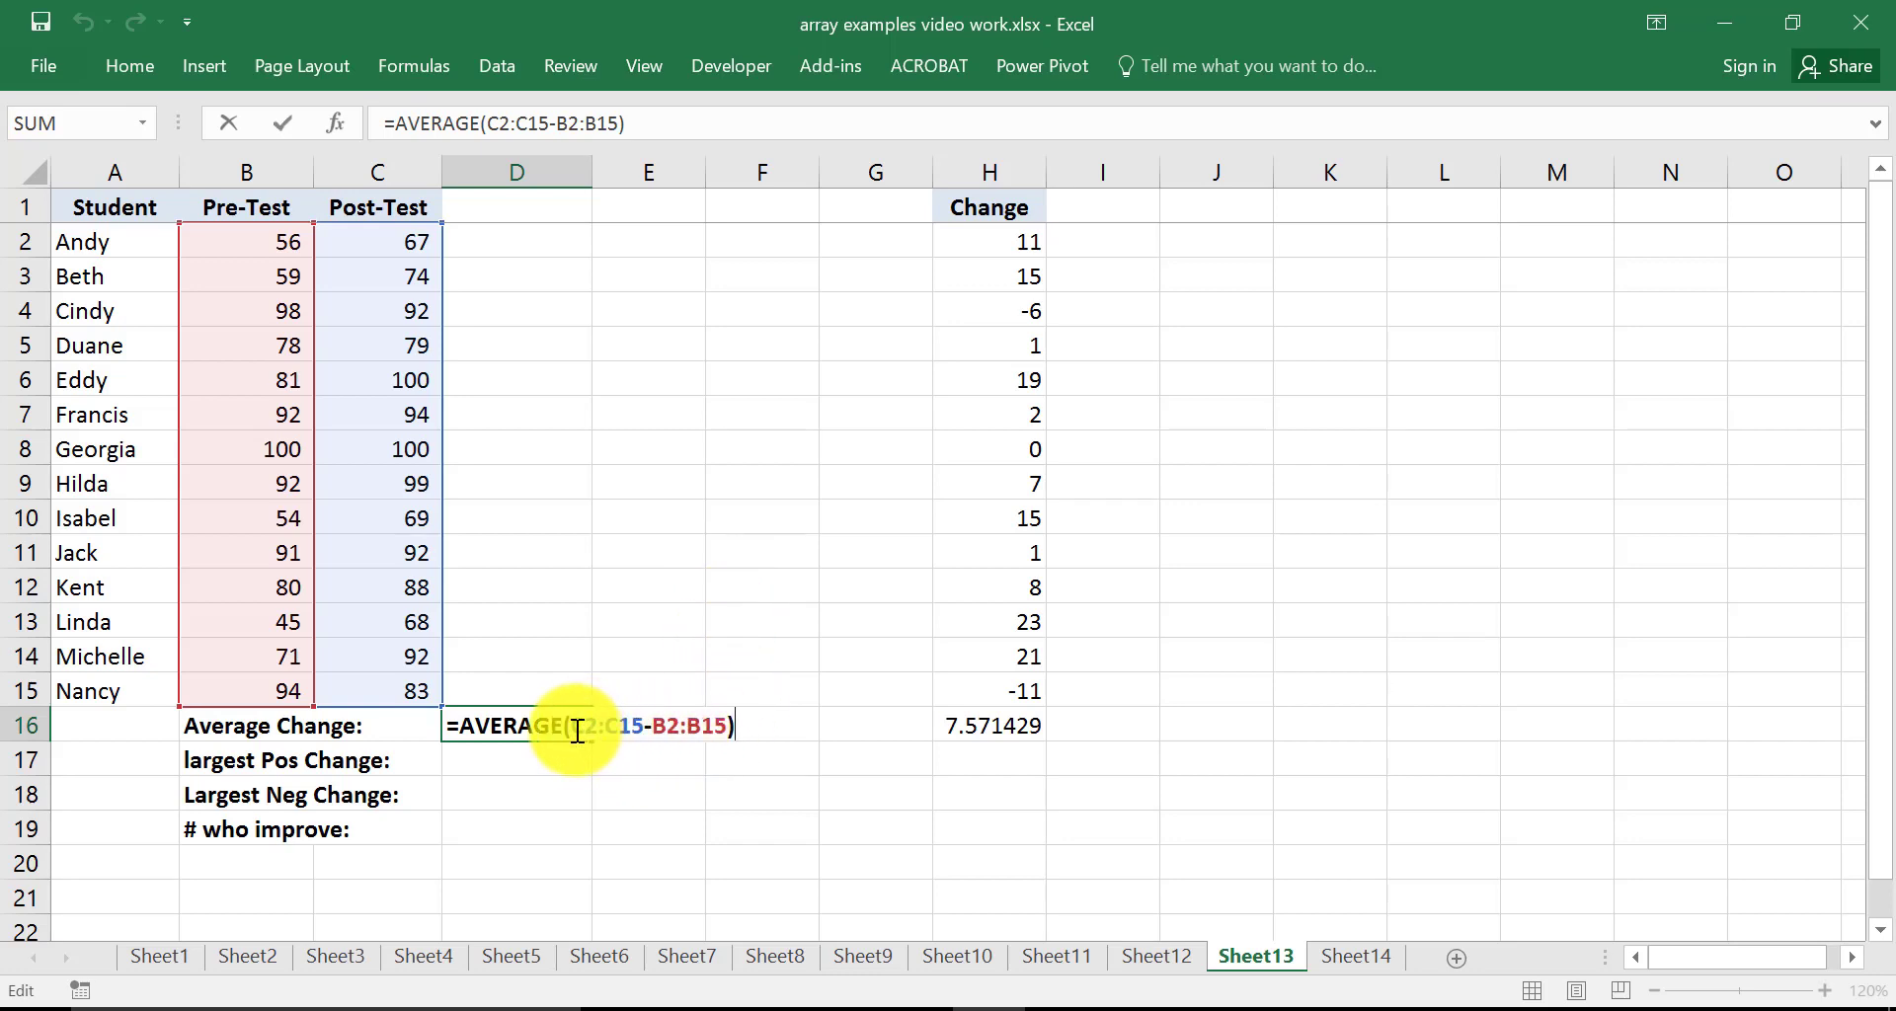
pyautogui.moveTo(575, 728); pyautogui.dragTo(721, 739)
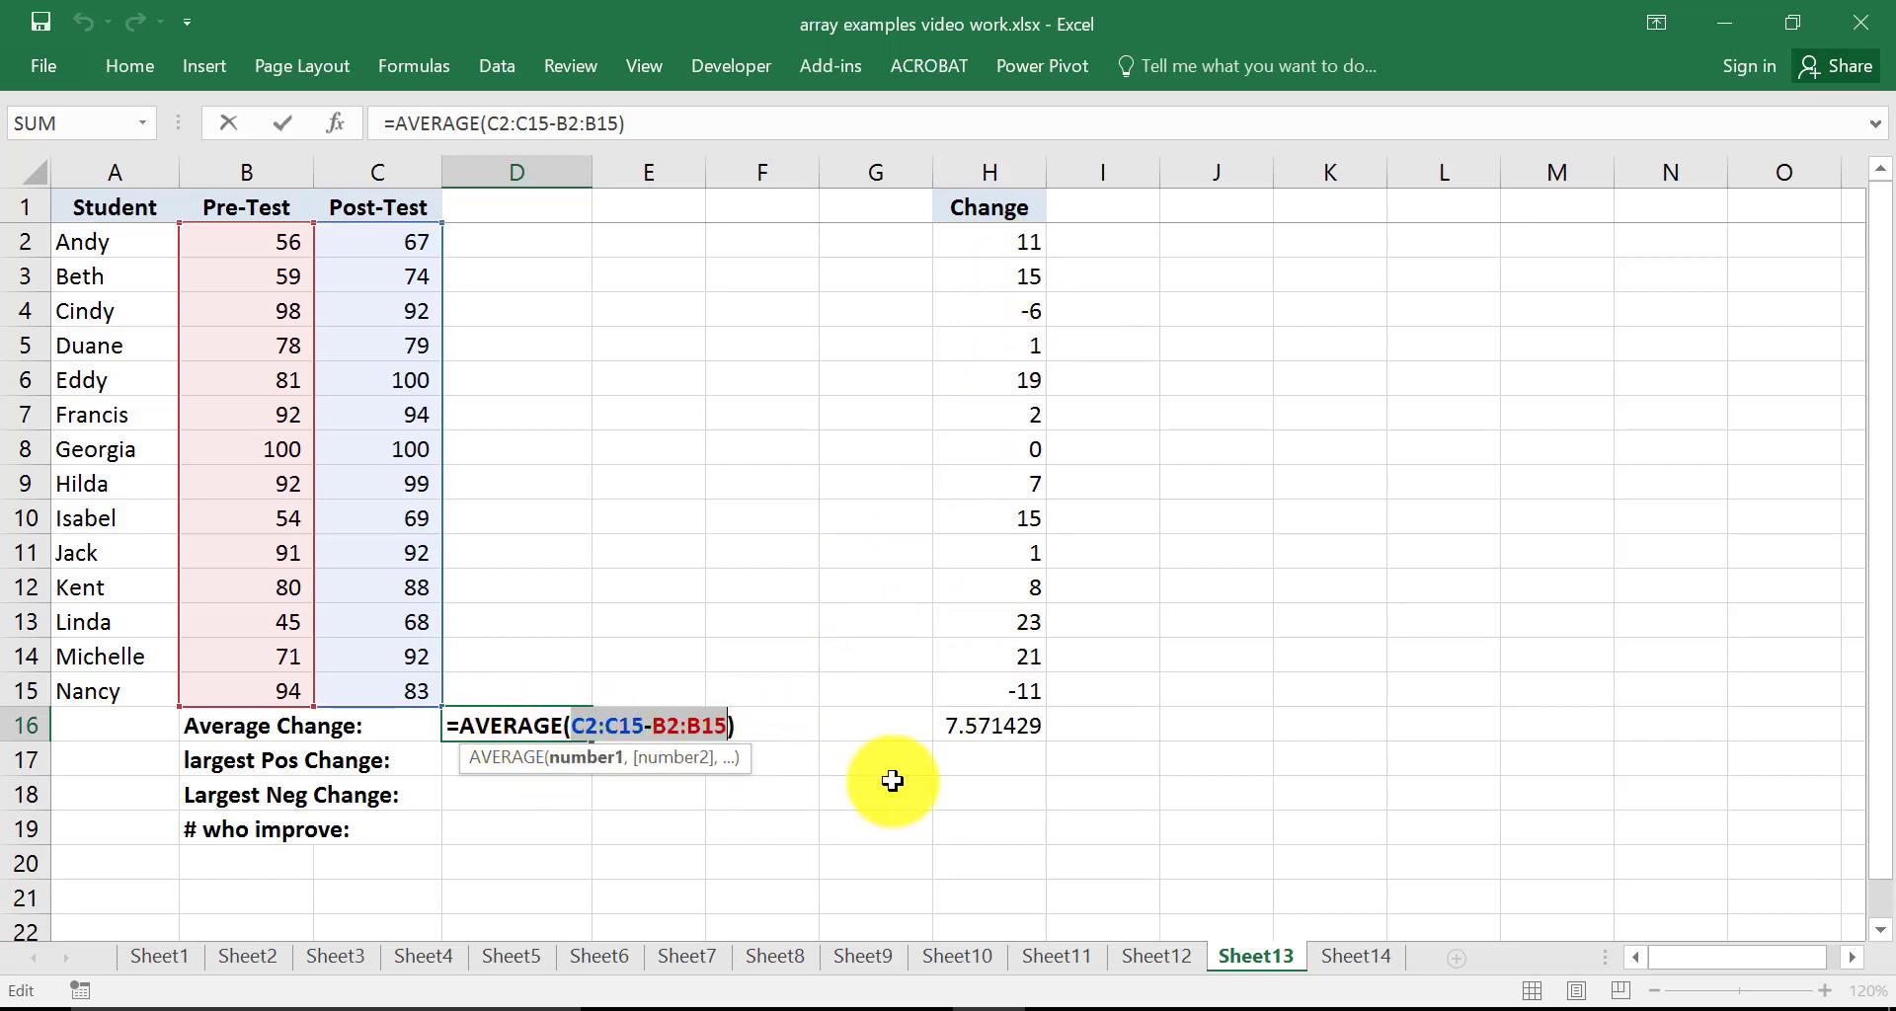
pyautogui.hotkey('ctrl', 'shift', 'Return')
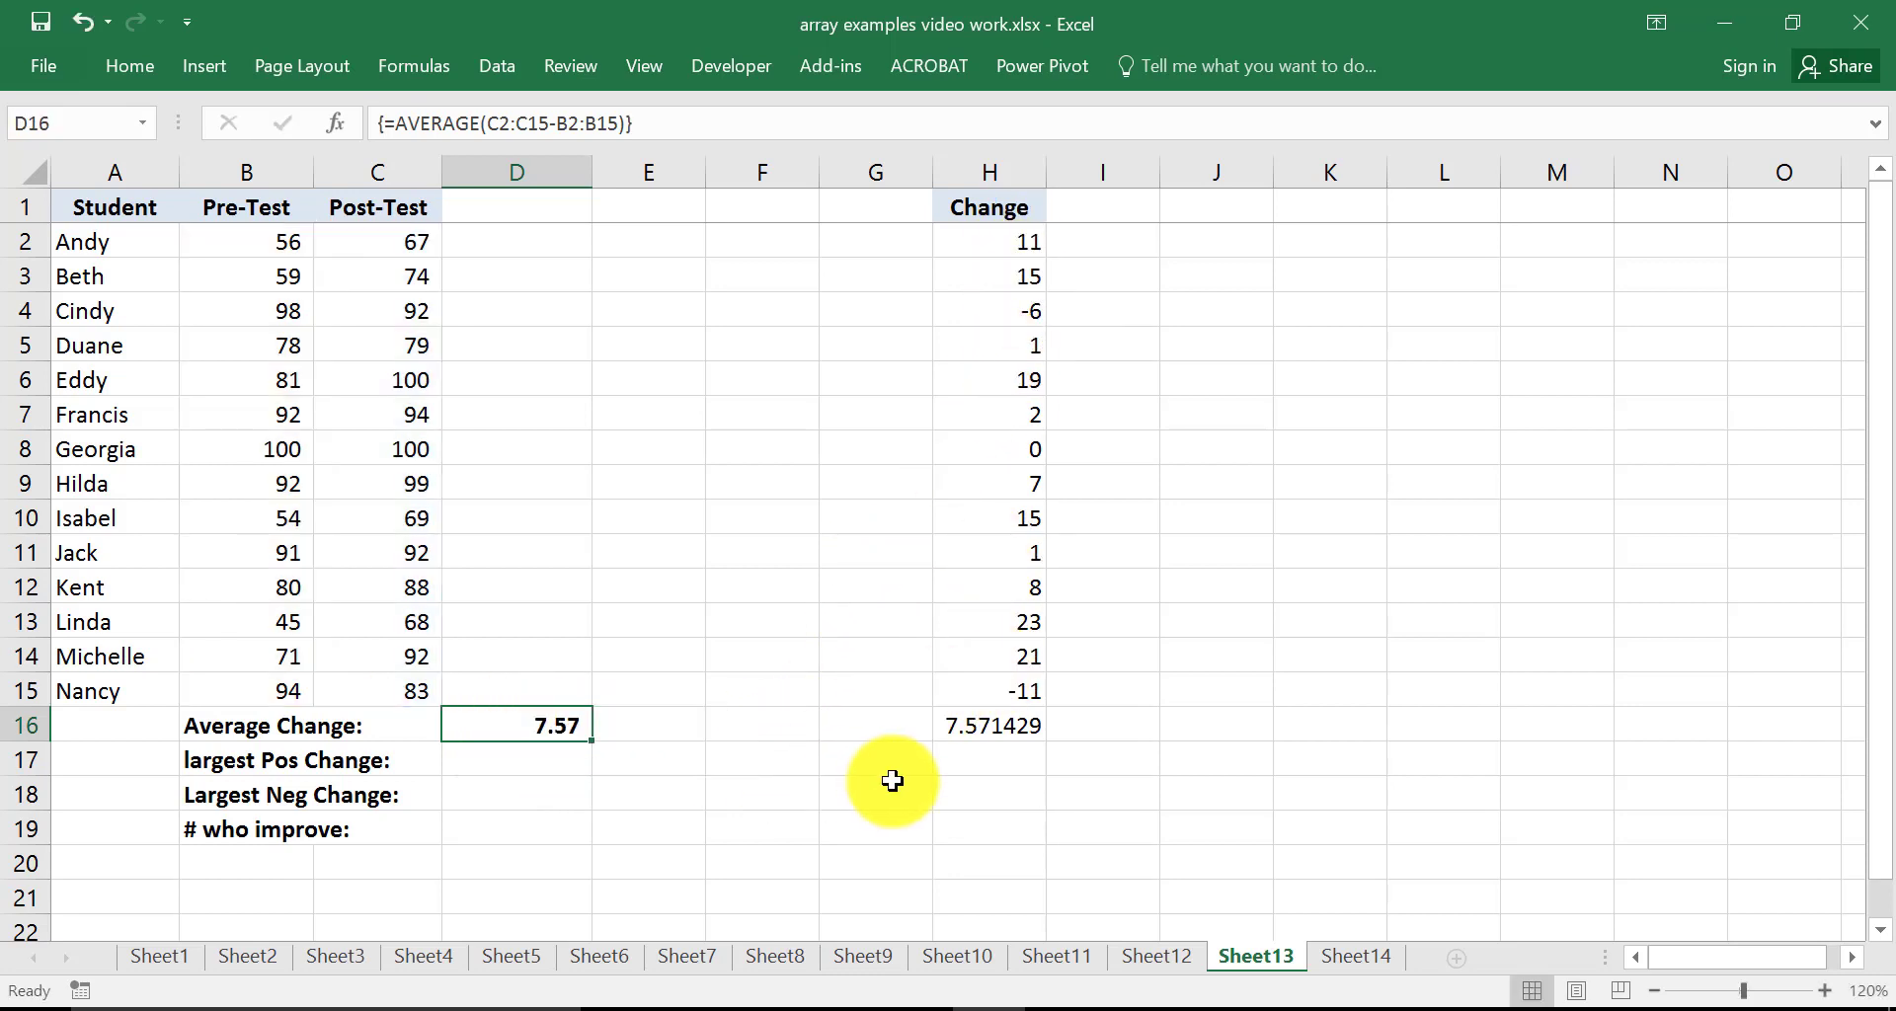
# In D17, enter the array formula =MAX(C2:C15-B2:B15) for the largest positive change
pyautogui.click(481, 761)
pyautogui.write('=')
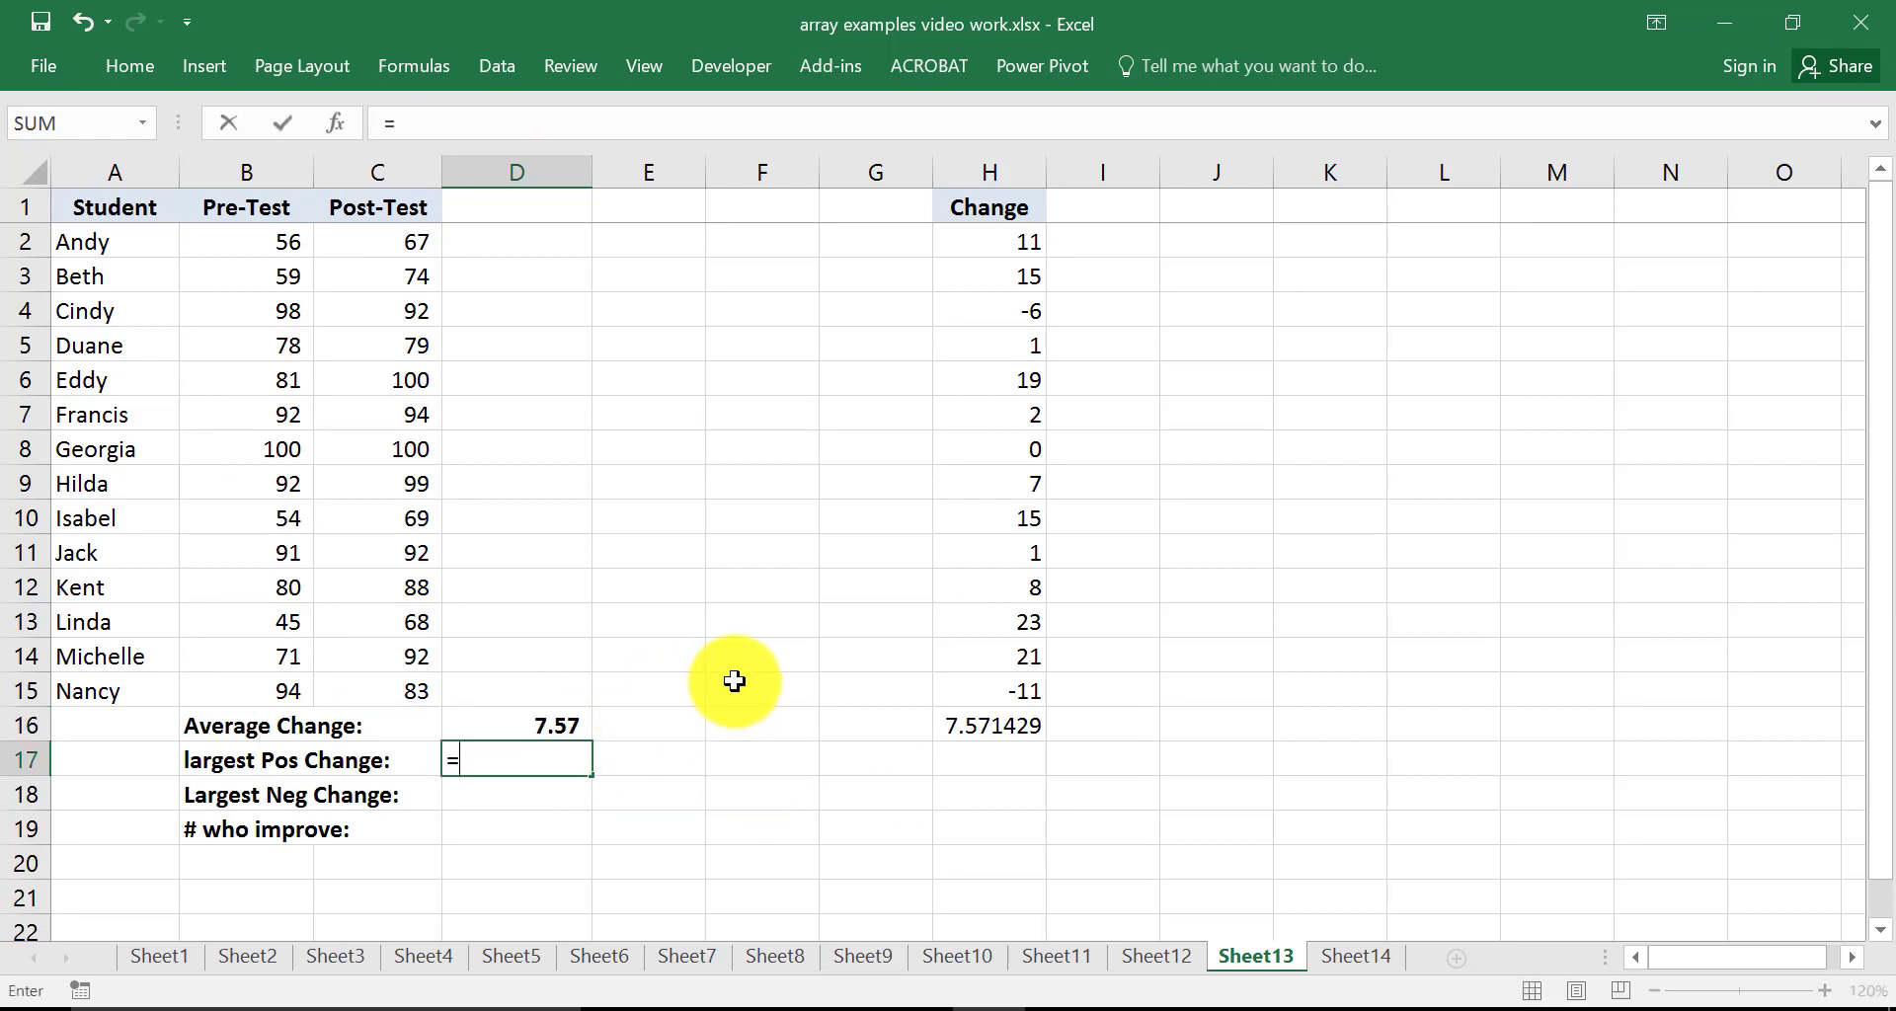
pyautogui.write('max(')
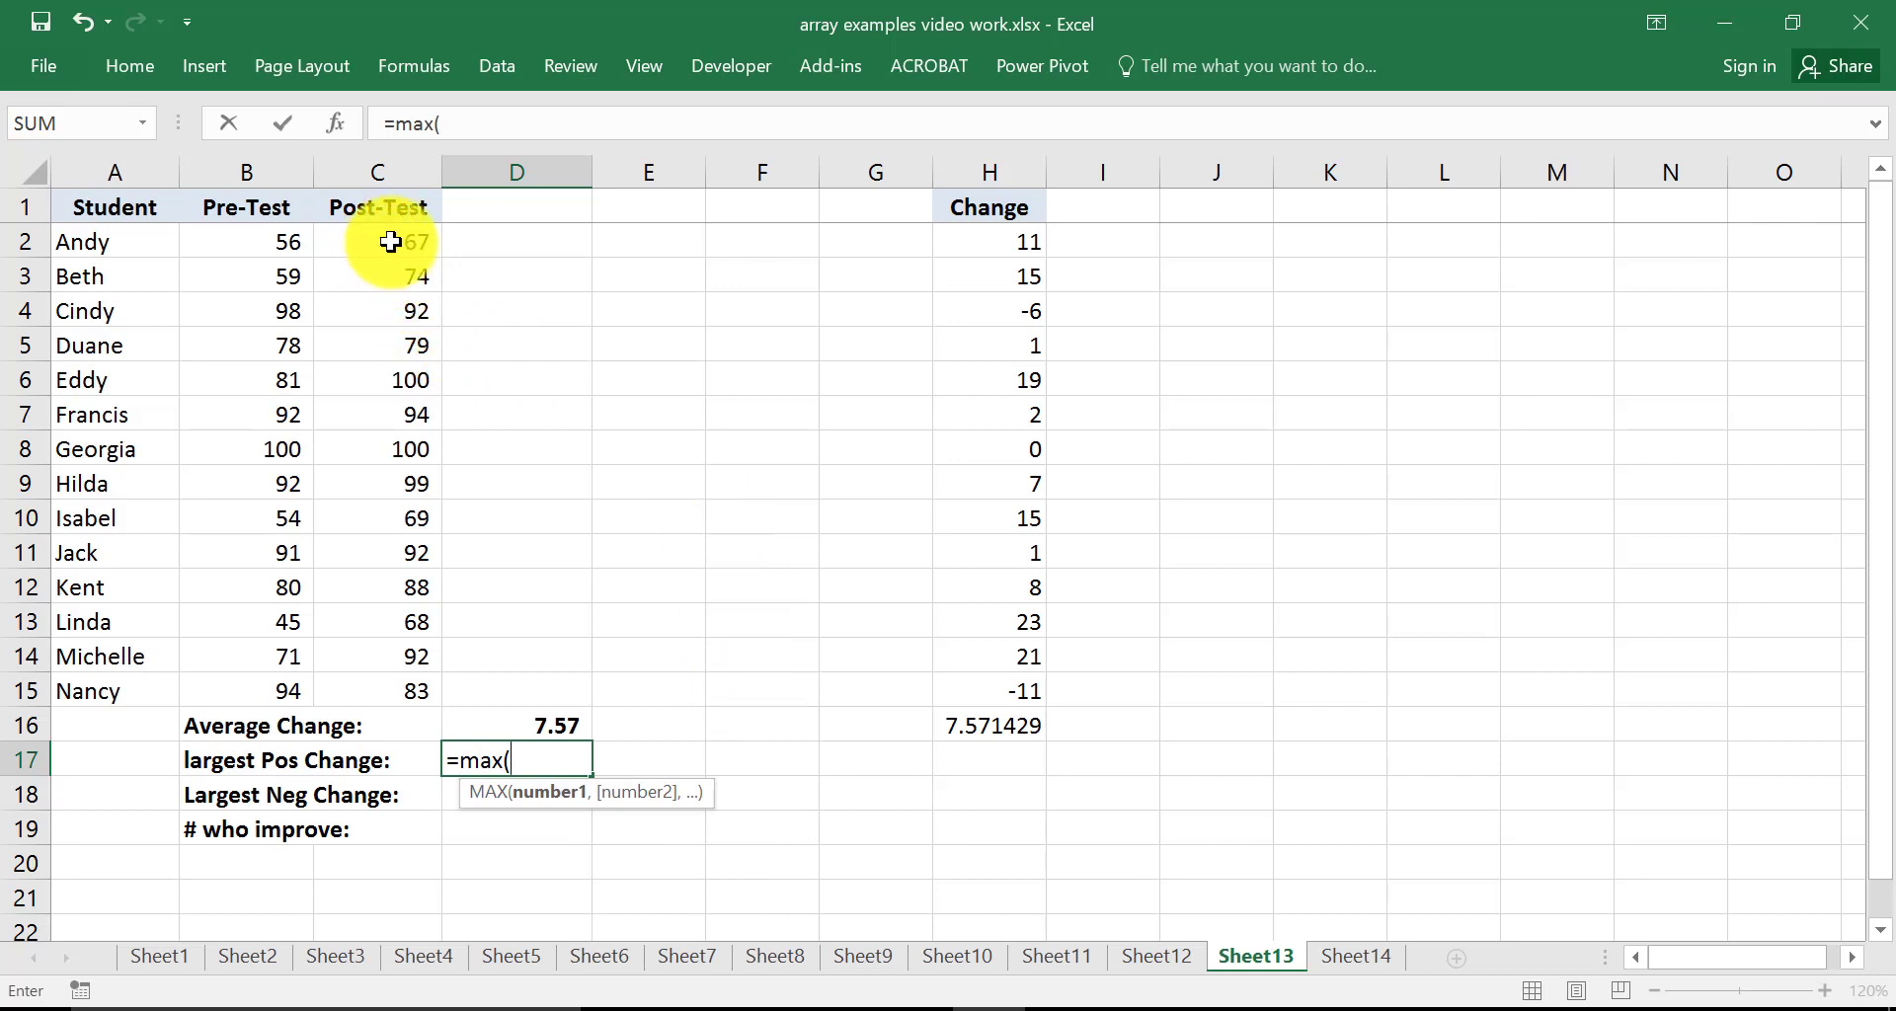
pyautogui.moveTo(391, 242); pyautogui.dragTo(383, 691)
pyautogui.write('-')
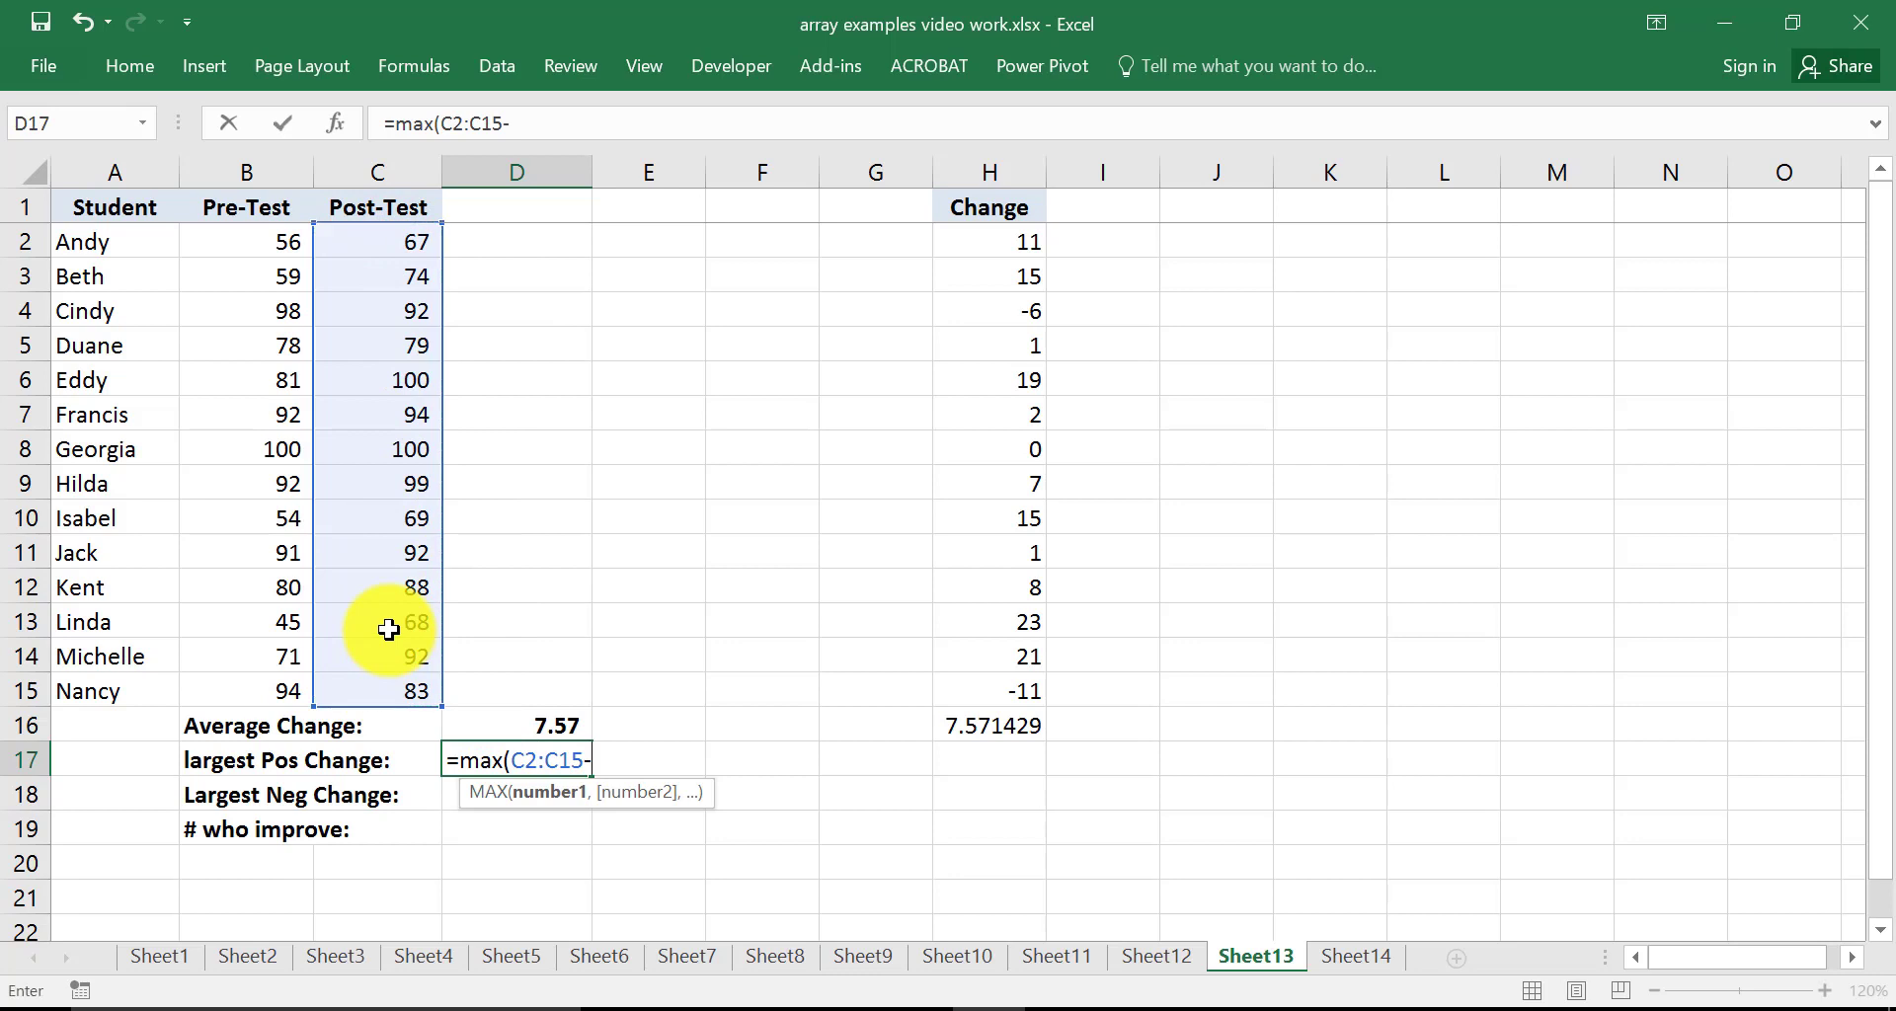
pyautogui.moveTo(262, 247); pyautogui.dragTo(246, 693)
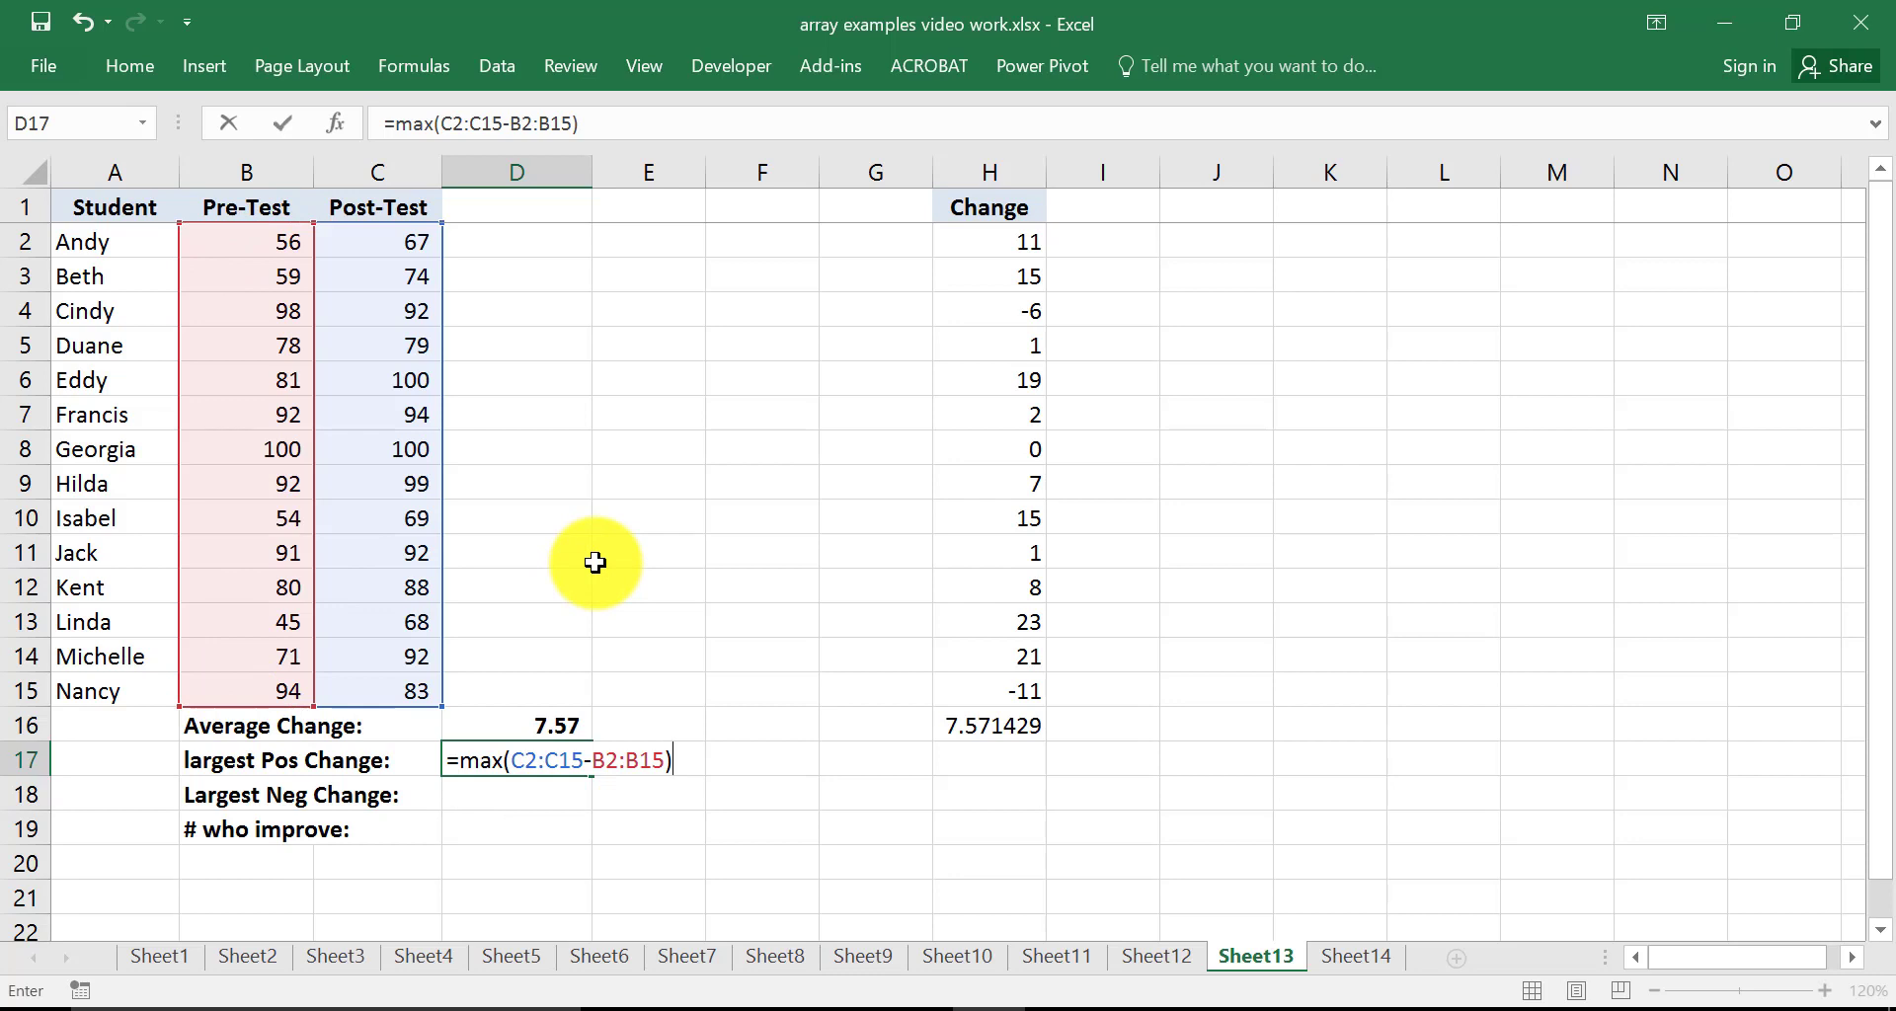
pyautogui.hotkey('ctrl', 'shift', 'Return')
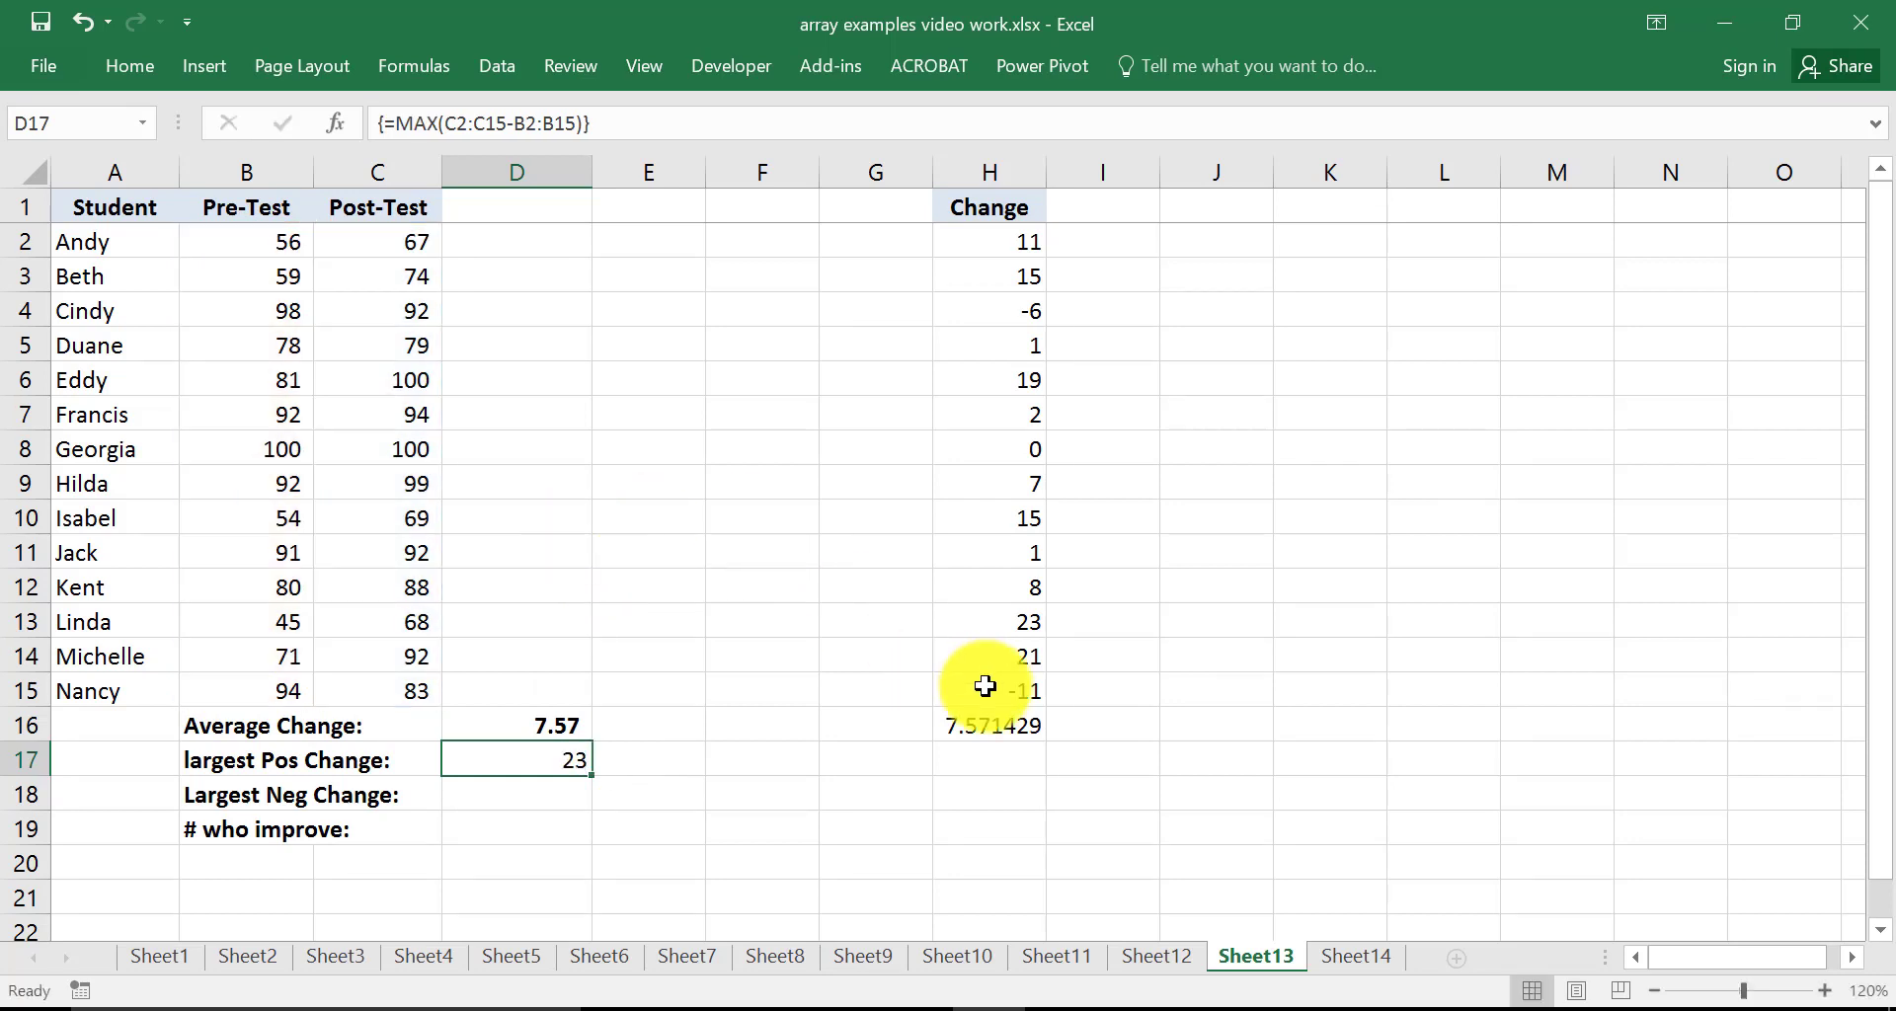
# In H17, enter =MAX(H2:H15) over the Change column
pyautogui.click(981, 752)
pyautogui.write('=')
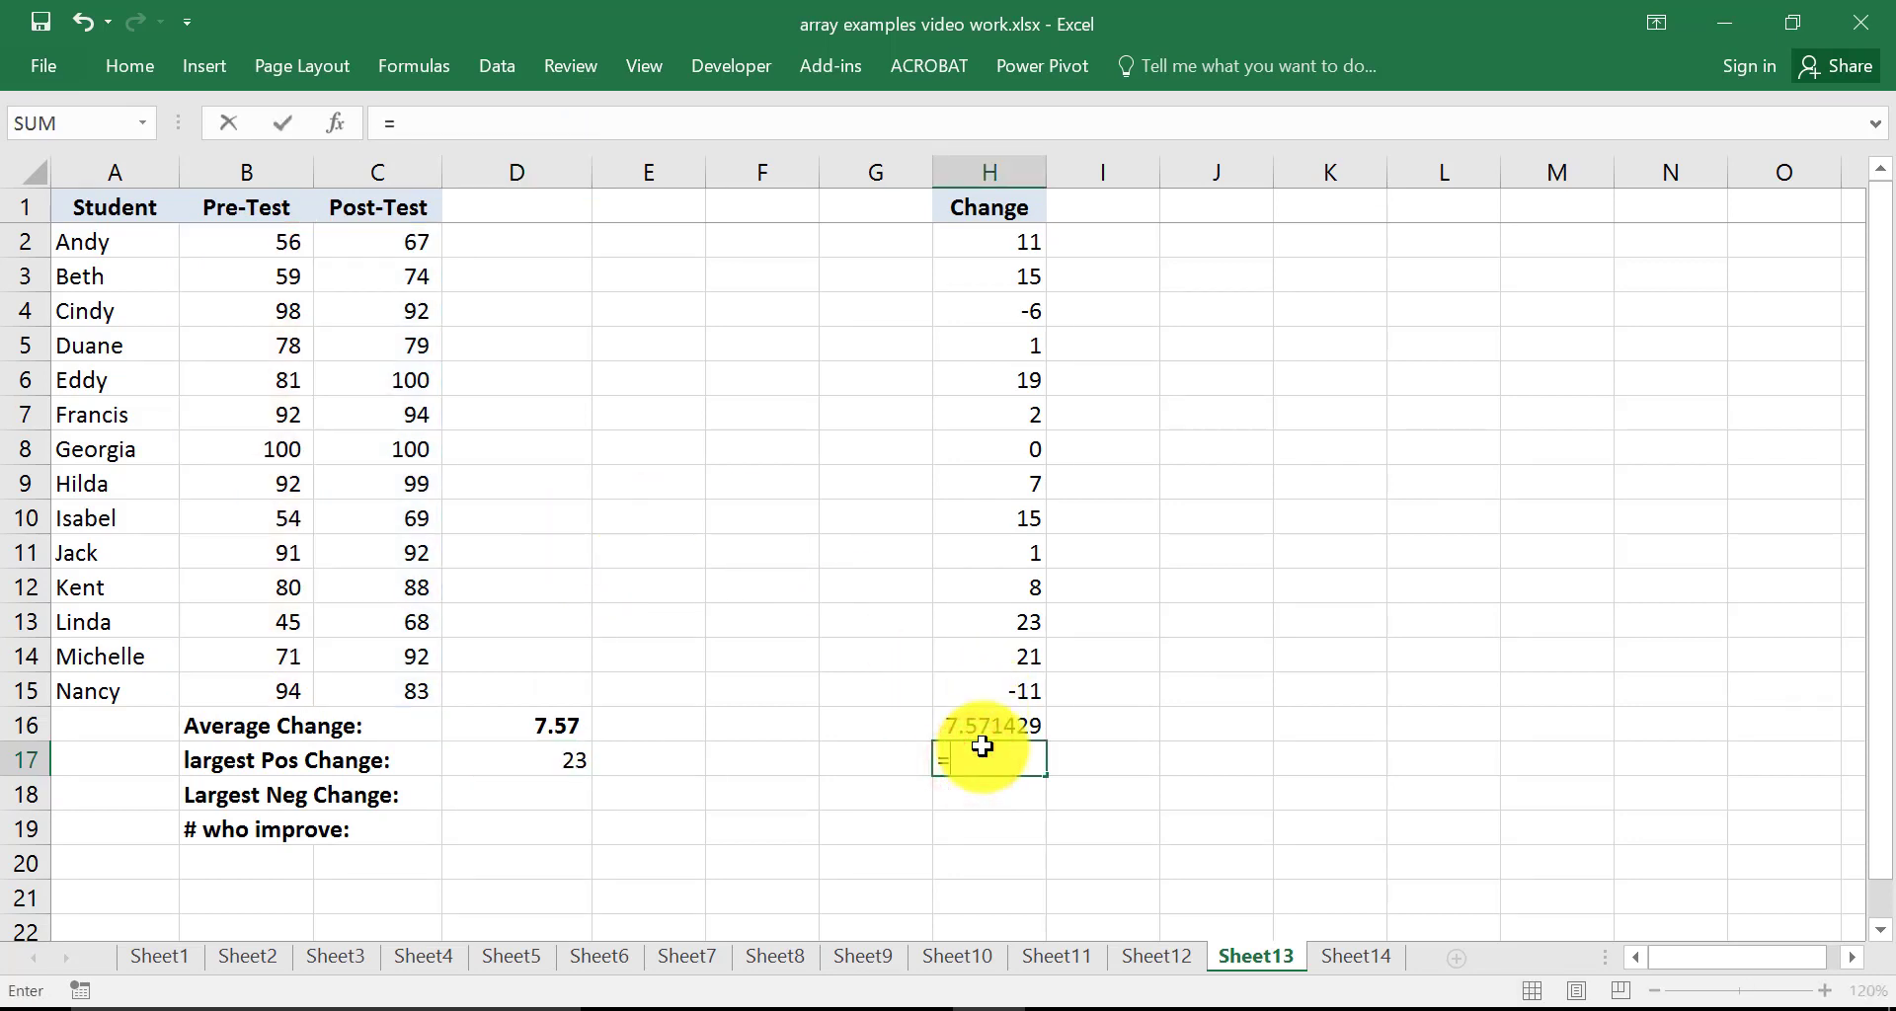
pyautogui.write('max(')
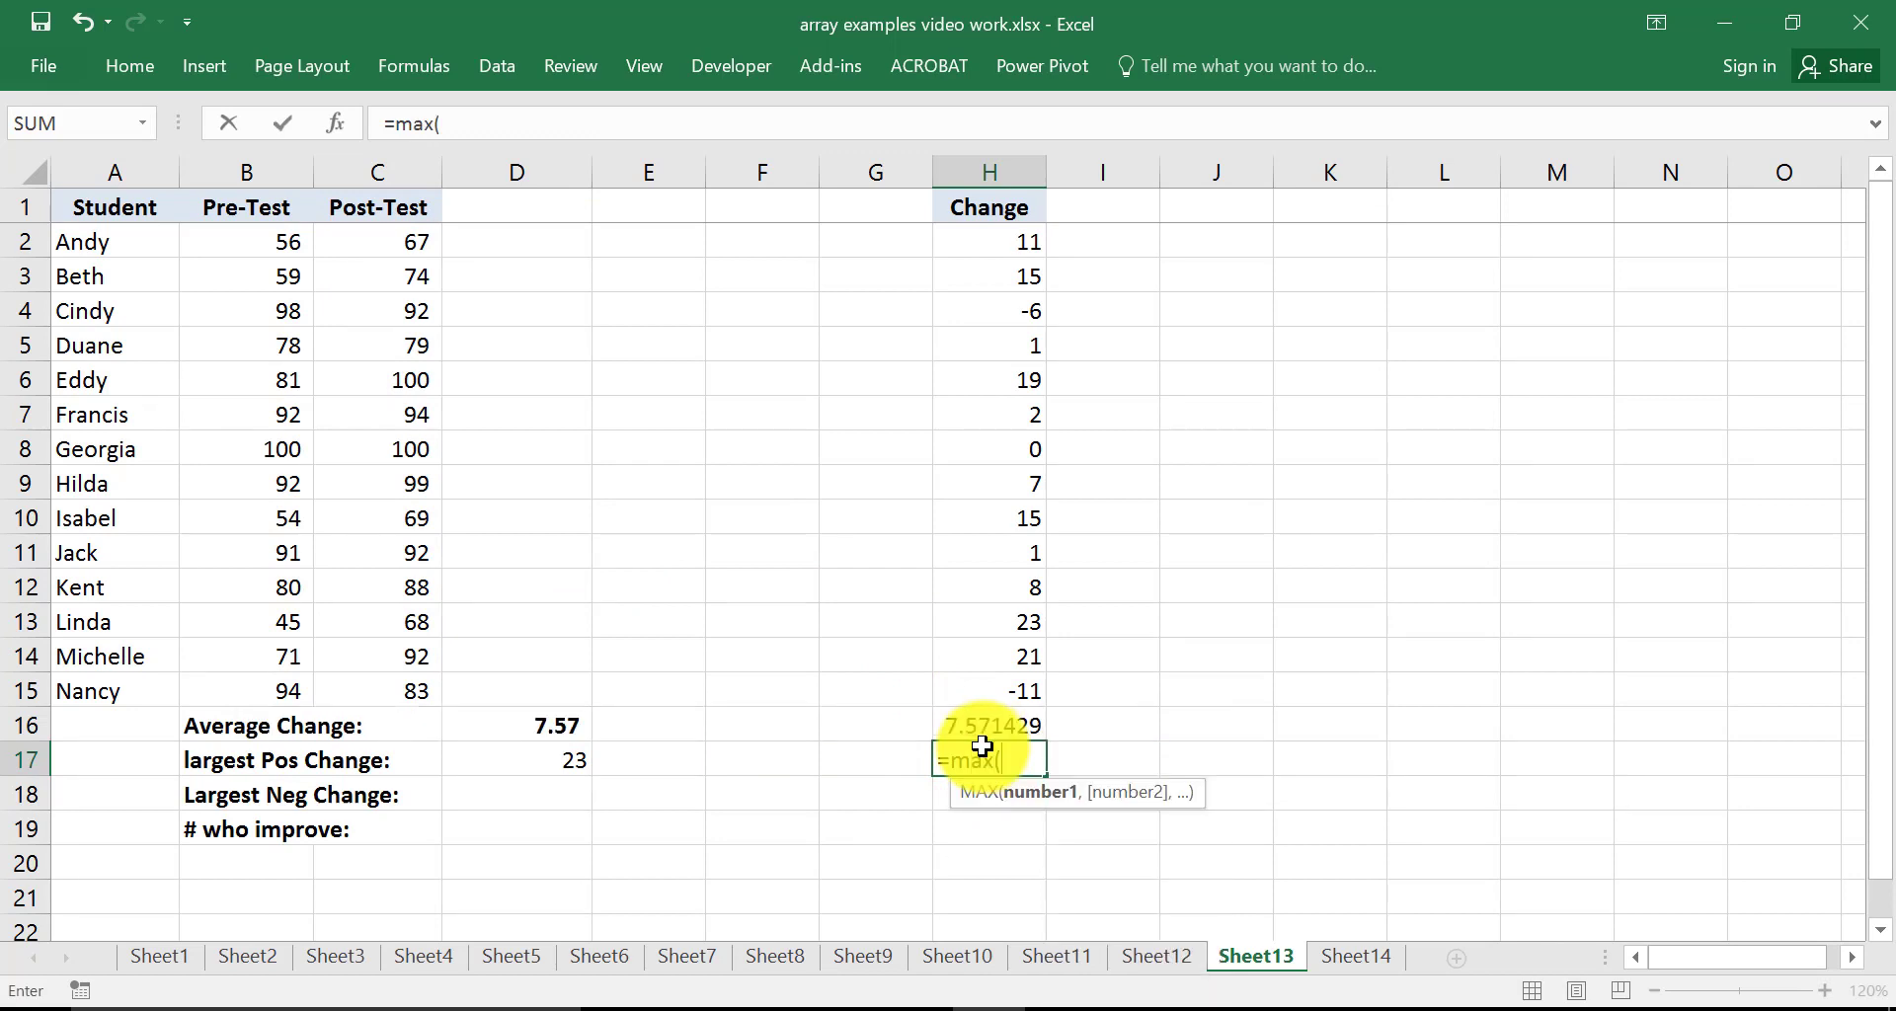
pyautogui.press('Up')
pyautogui.press('Up')
pyautogui.hotkey('shift', 'Up')
pyautogui.hotkey('shift', 'Up')
pyautogui.hotkey('shift', 'Up')
pyautogui.hotkey('shift', 'Up')
pyautogui.hotkey('shift', 'Up')
pyautogui.hotkey('shift', 'Up')
pyautogui.hotkey('shift', 'Up')
pyautogui.hotkey('shift', 'Up')
pyautogui.hotkey('shift', 'Up')
pyautogui.hotkey('shift', 'Up')
pyautogui.hotkey('shift', 'Up')
pyautogui.hotkey('shift', 'Up')
pyautogui.hotkey('shift', 'Up')
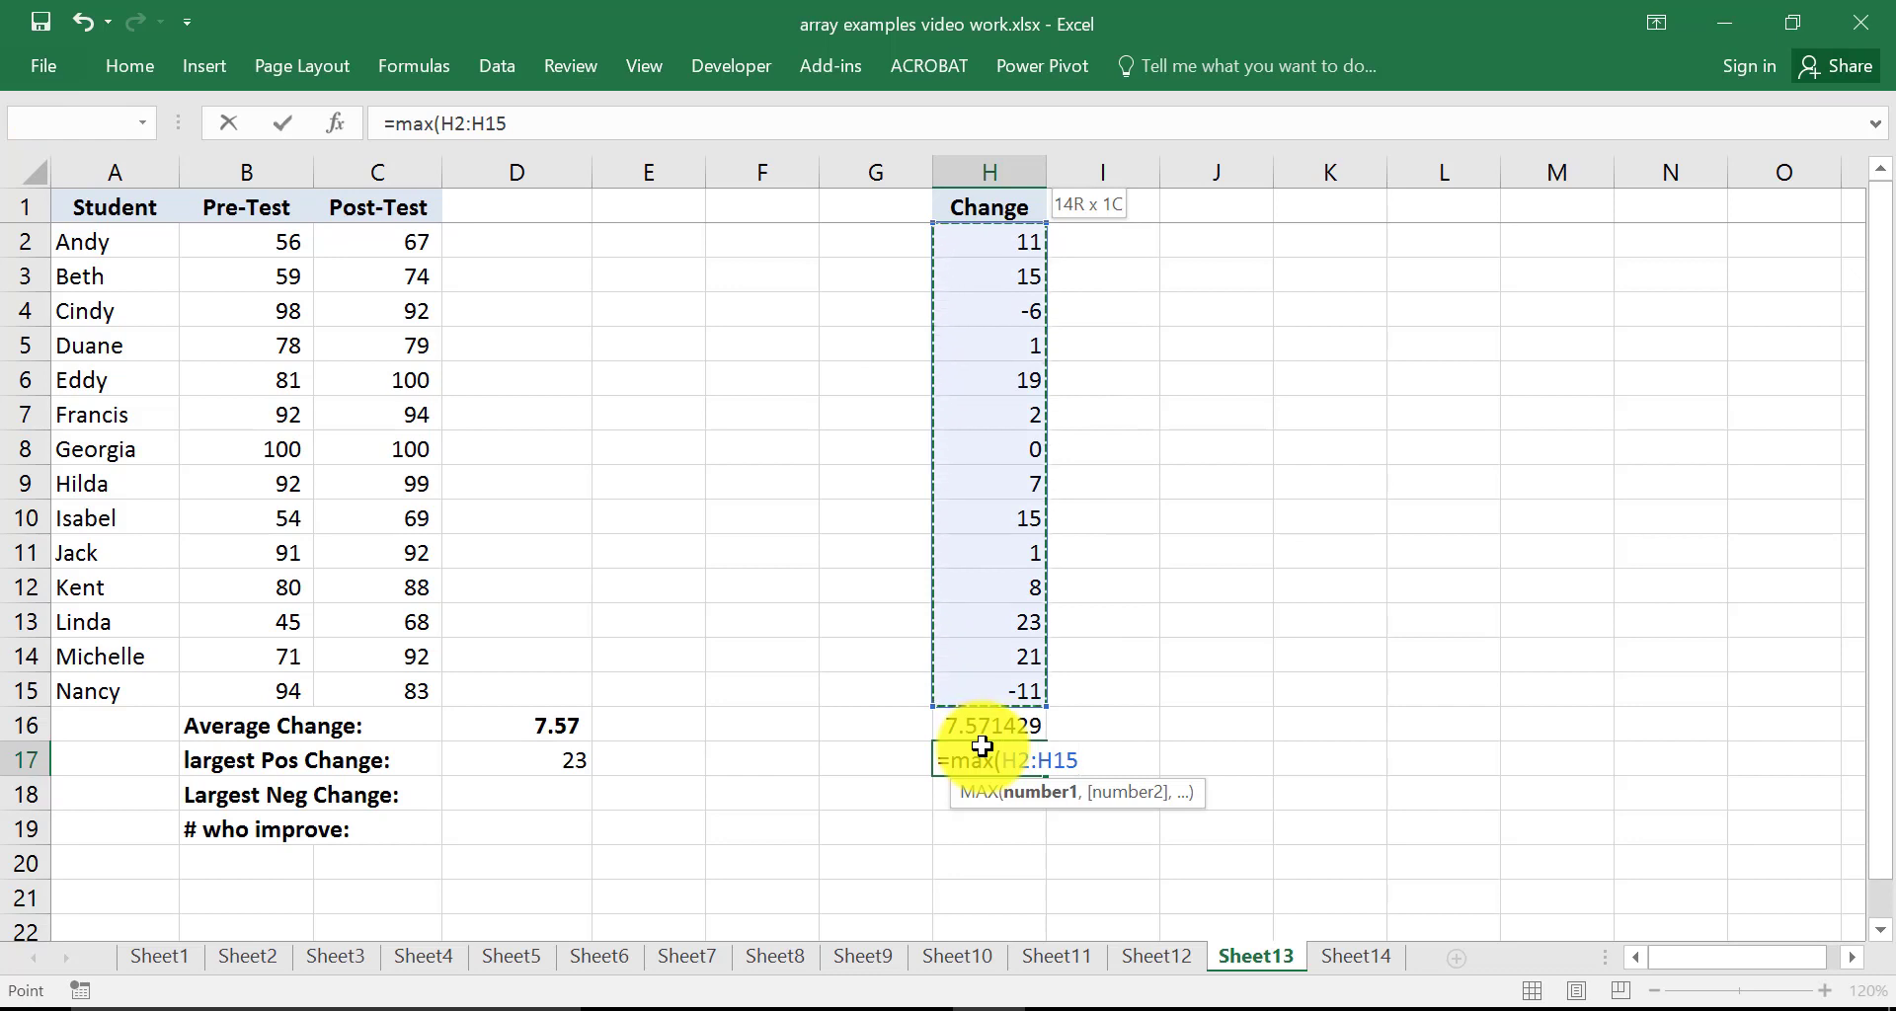
pyautogui.write(')')
pyautogui.press('Return')
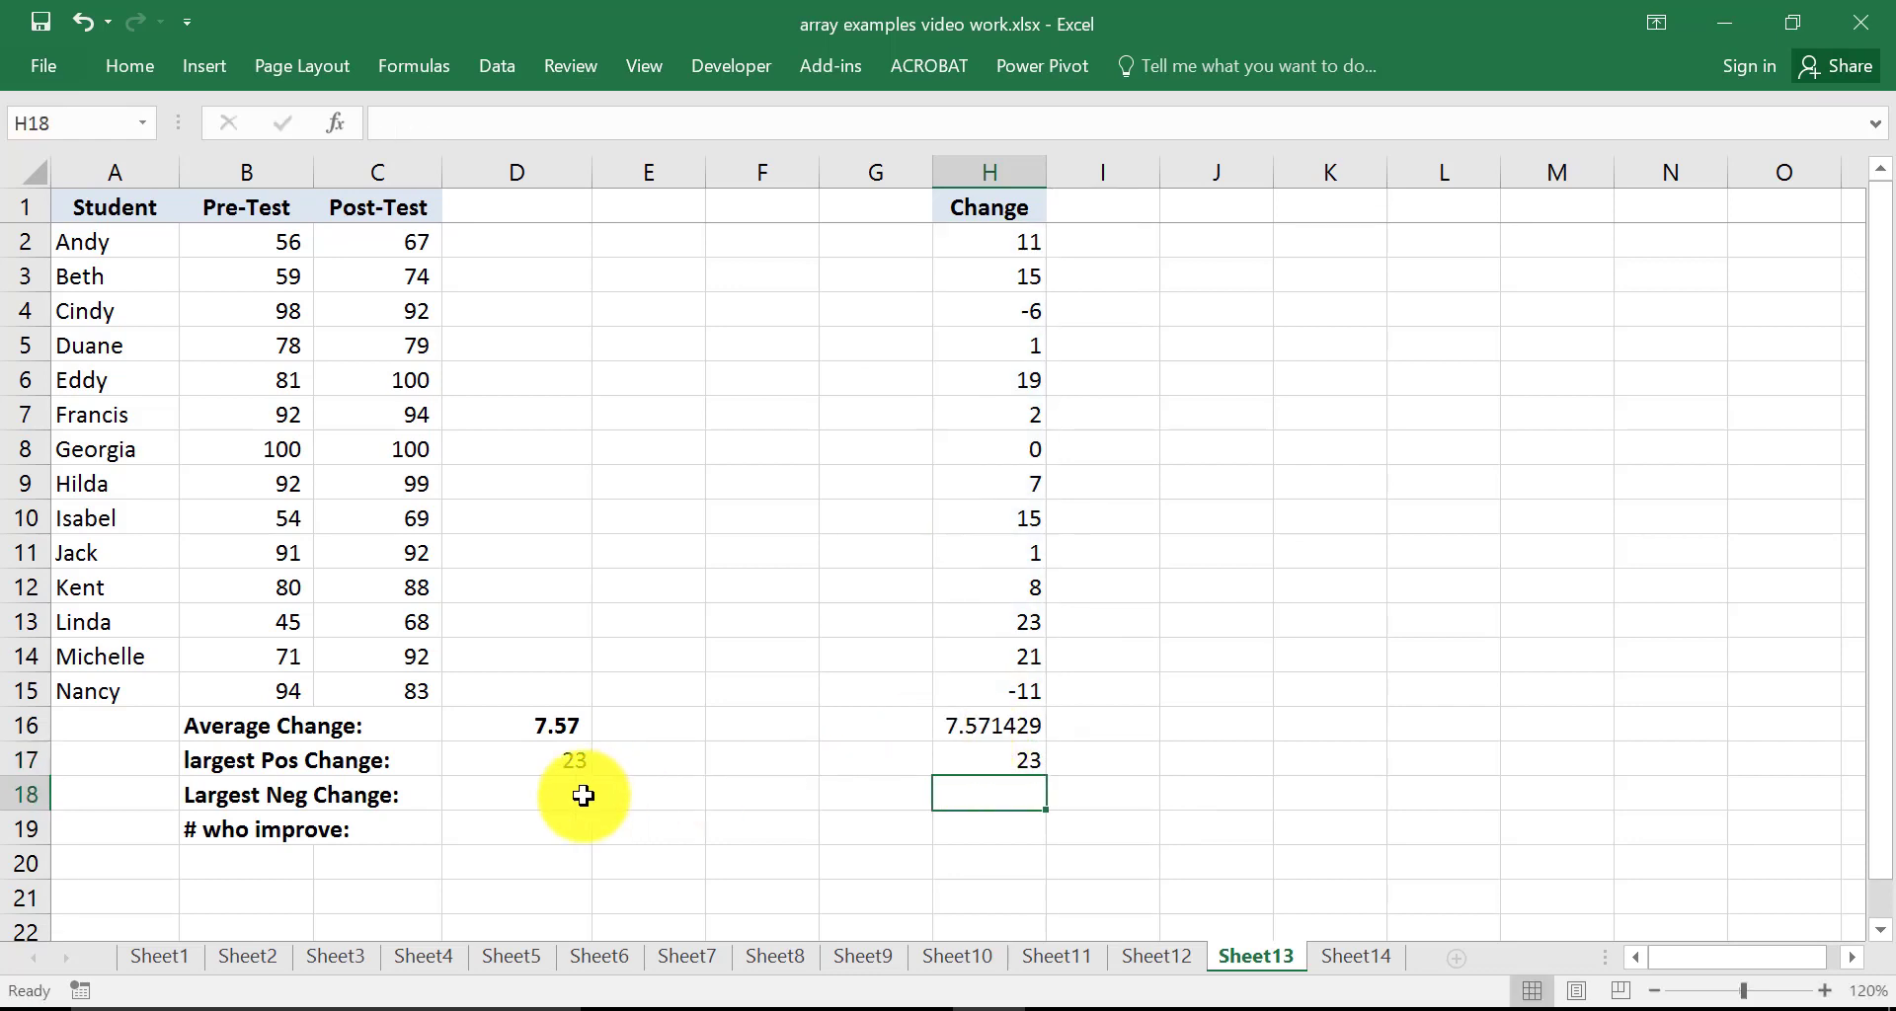
# In D18, enter the array formula =MIN(C2:C15-B2:B15) for the largest negative change
pyautogui.click(549, 794)
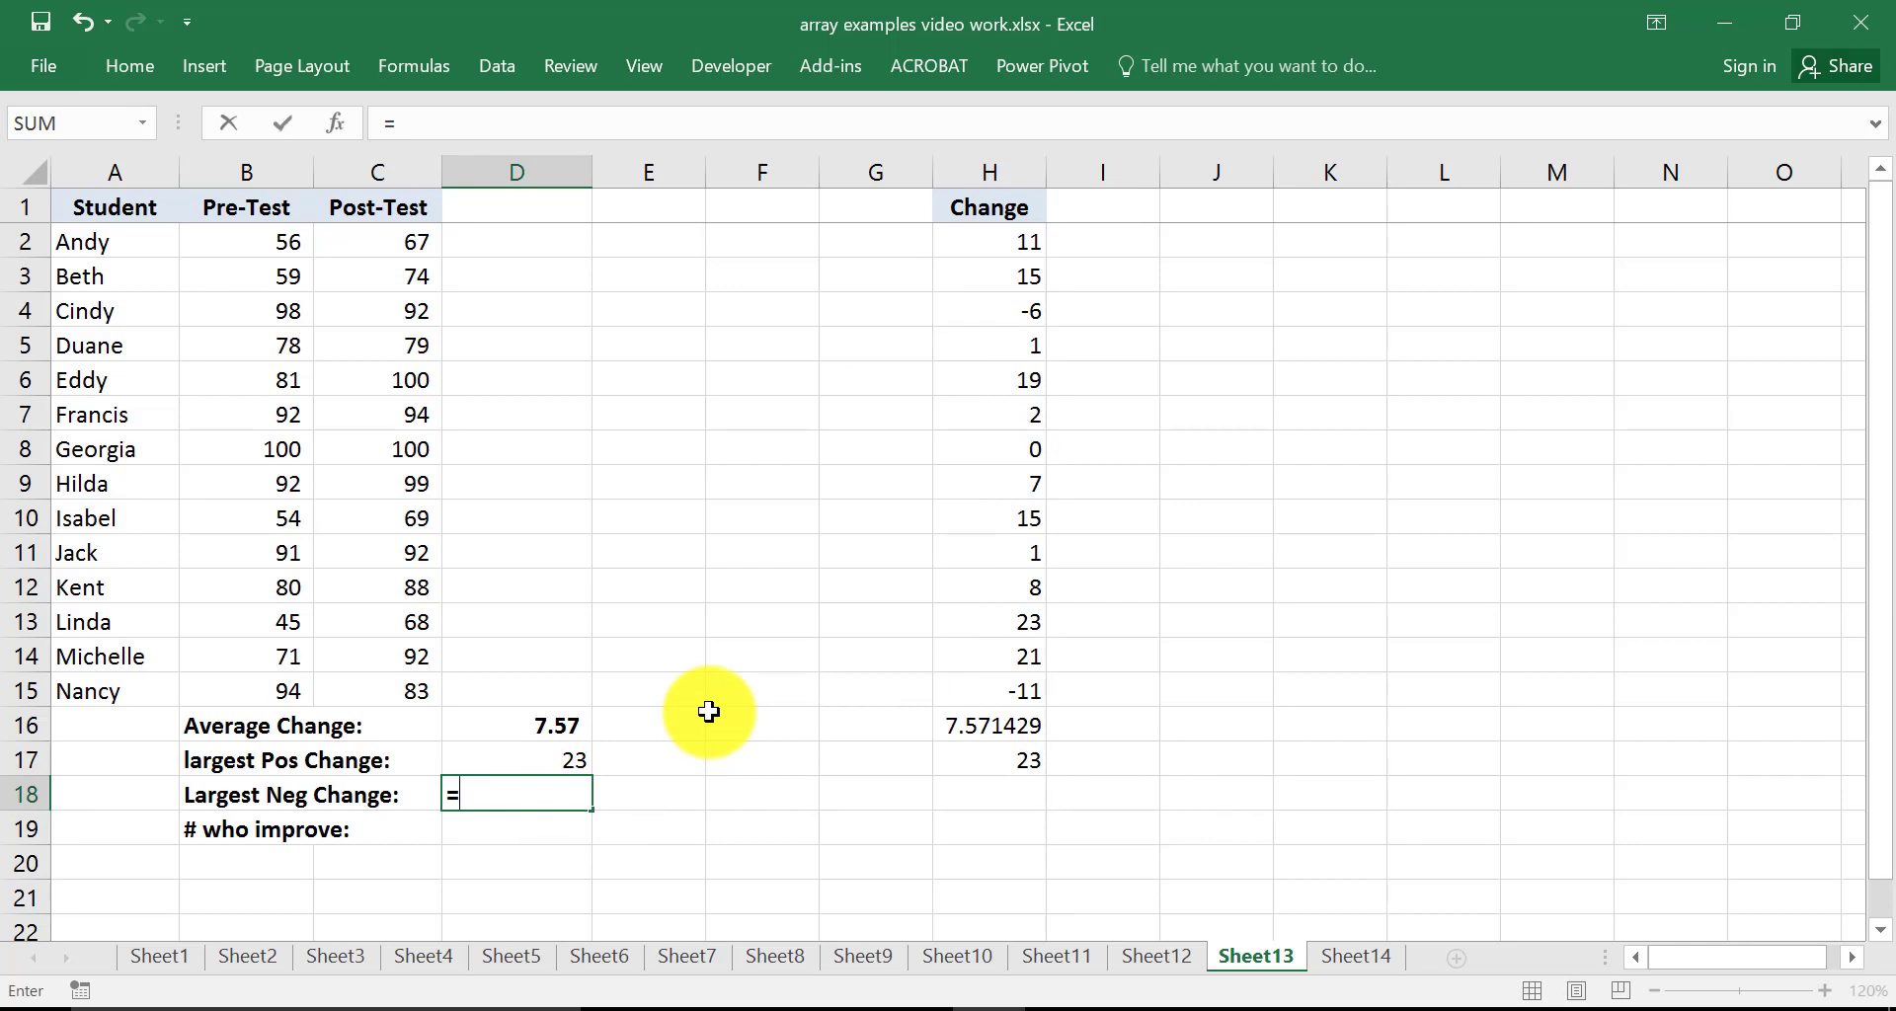
pyautogui.write('=min')
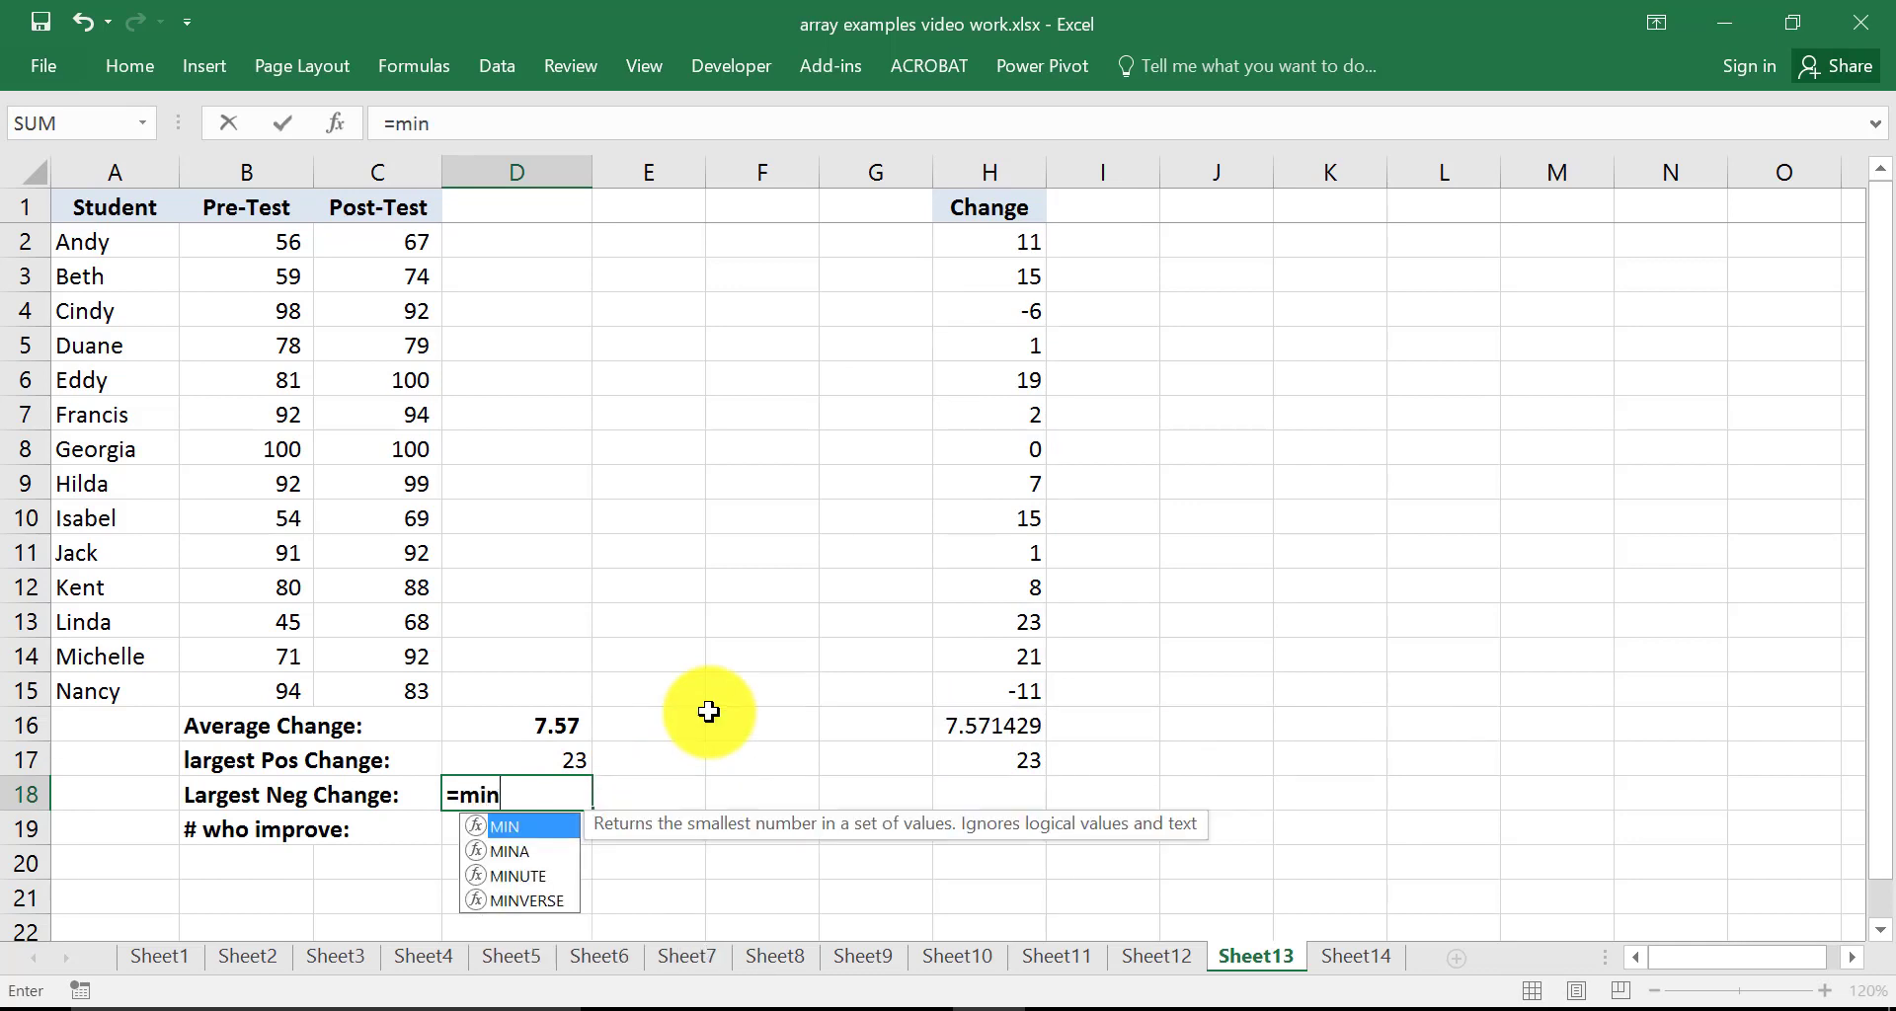
pyautogui.write('(')
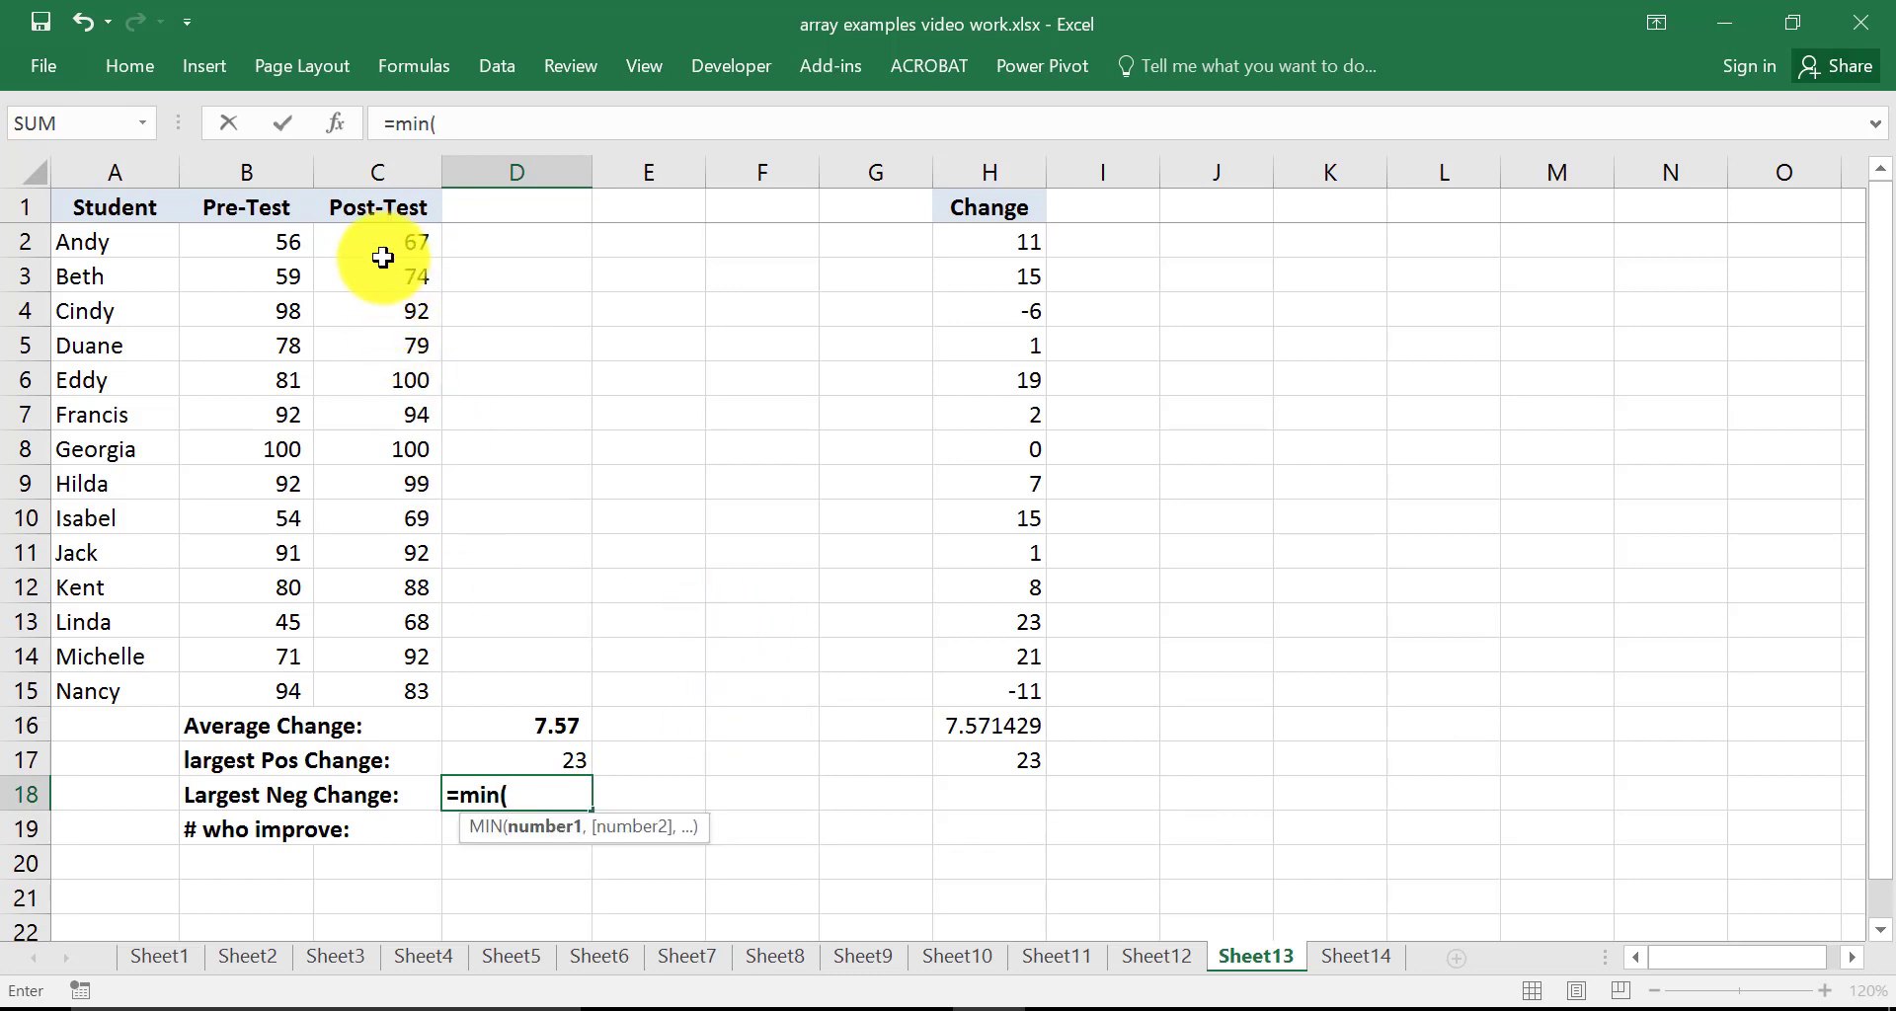
pyautogui.moveTo(385, 242); pyautogui.dragTo(383, 681)
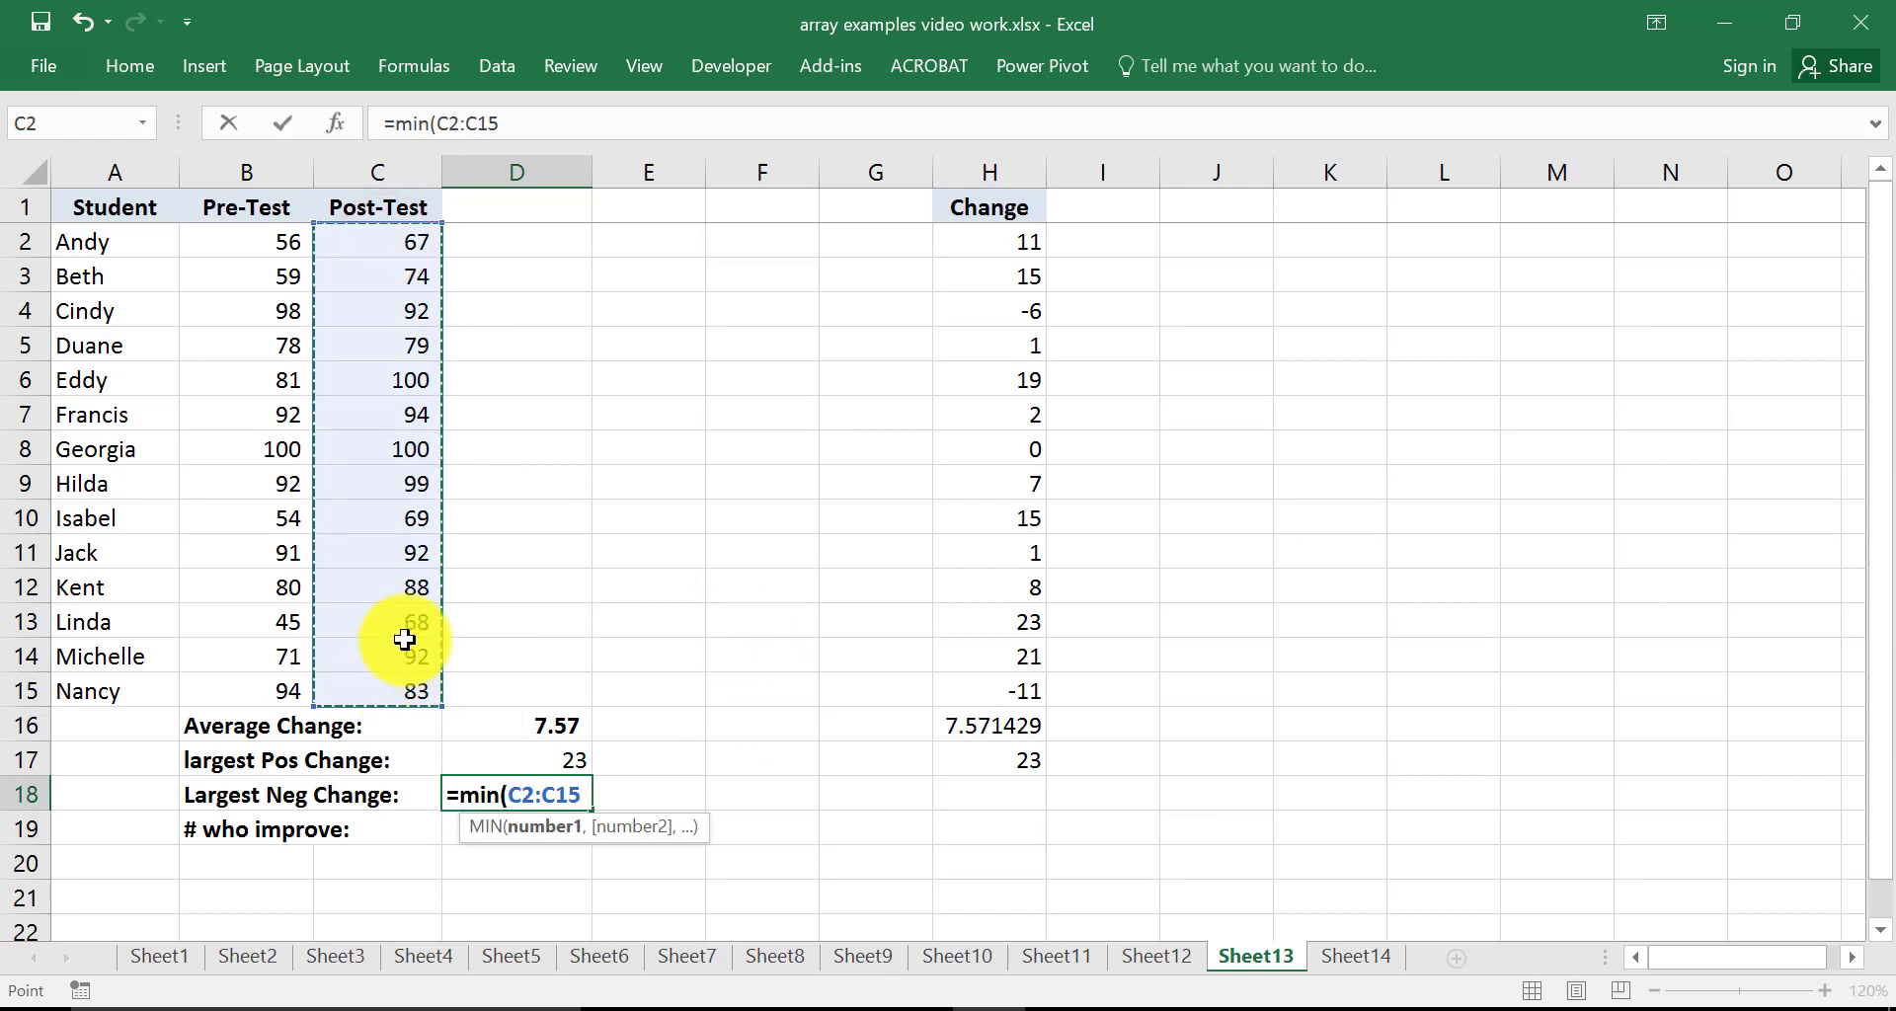
pyautogui.write('-')
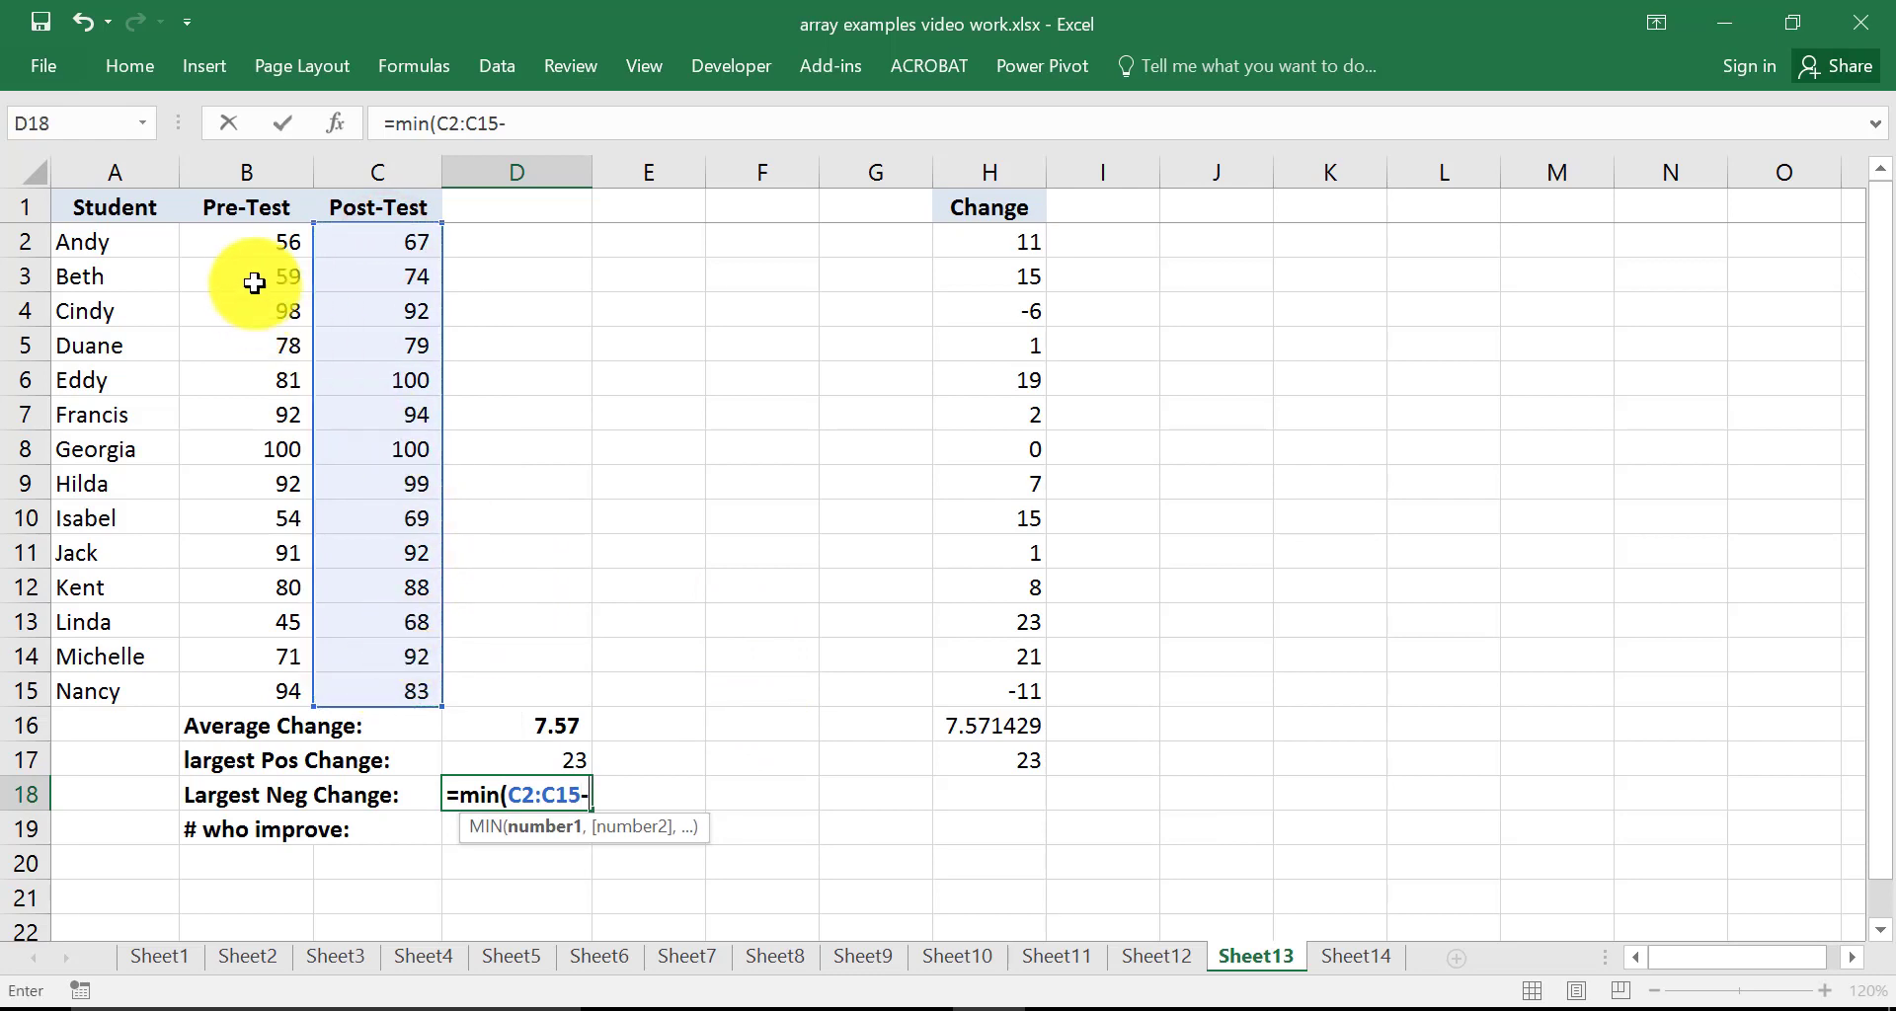
pyautogui.moveTo(259, 242); pyautogui.dragTo(257, 681)
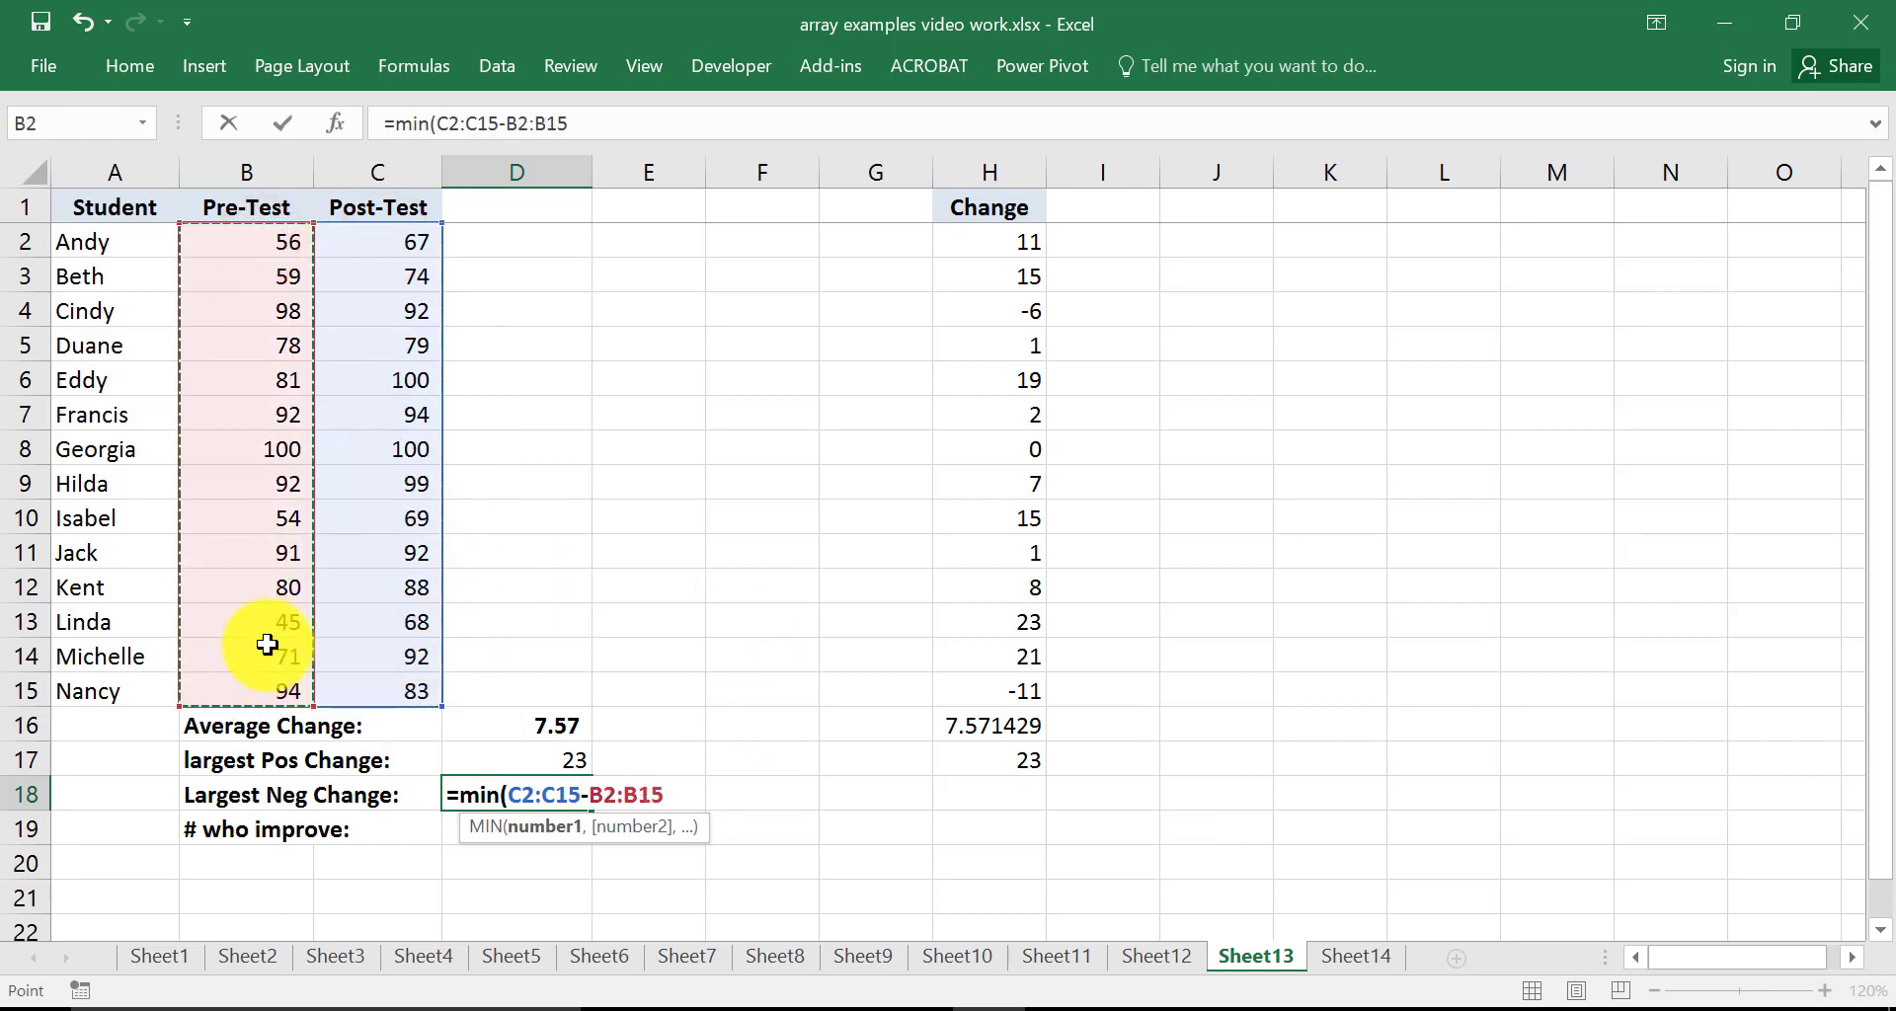
pyautogui.write(')')
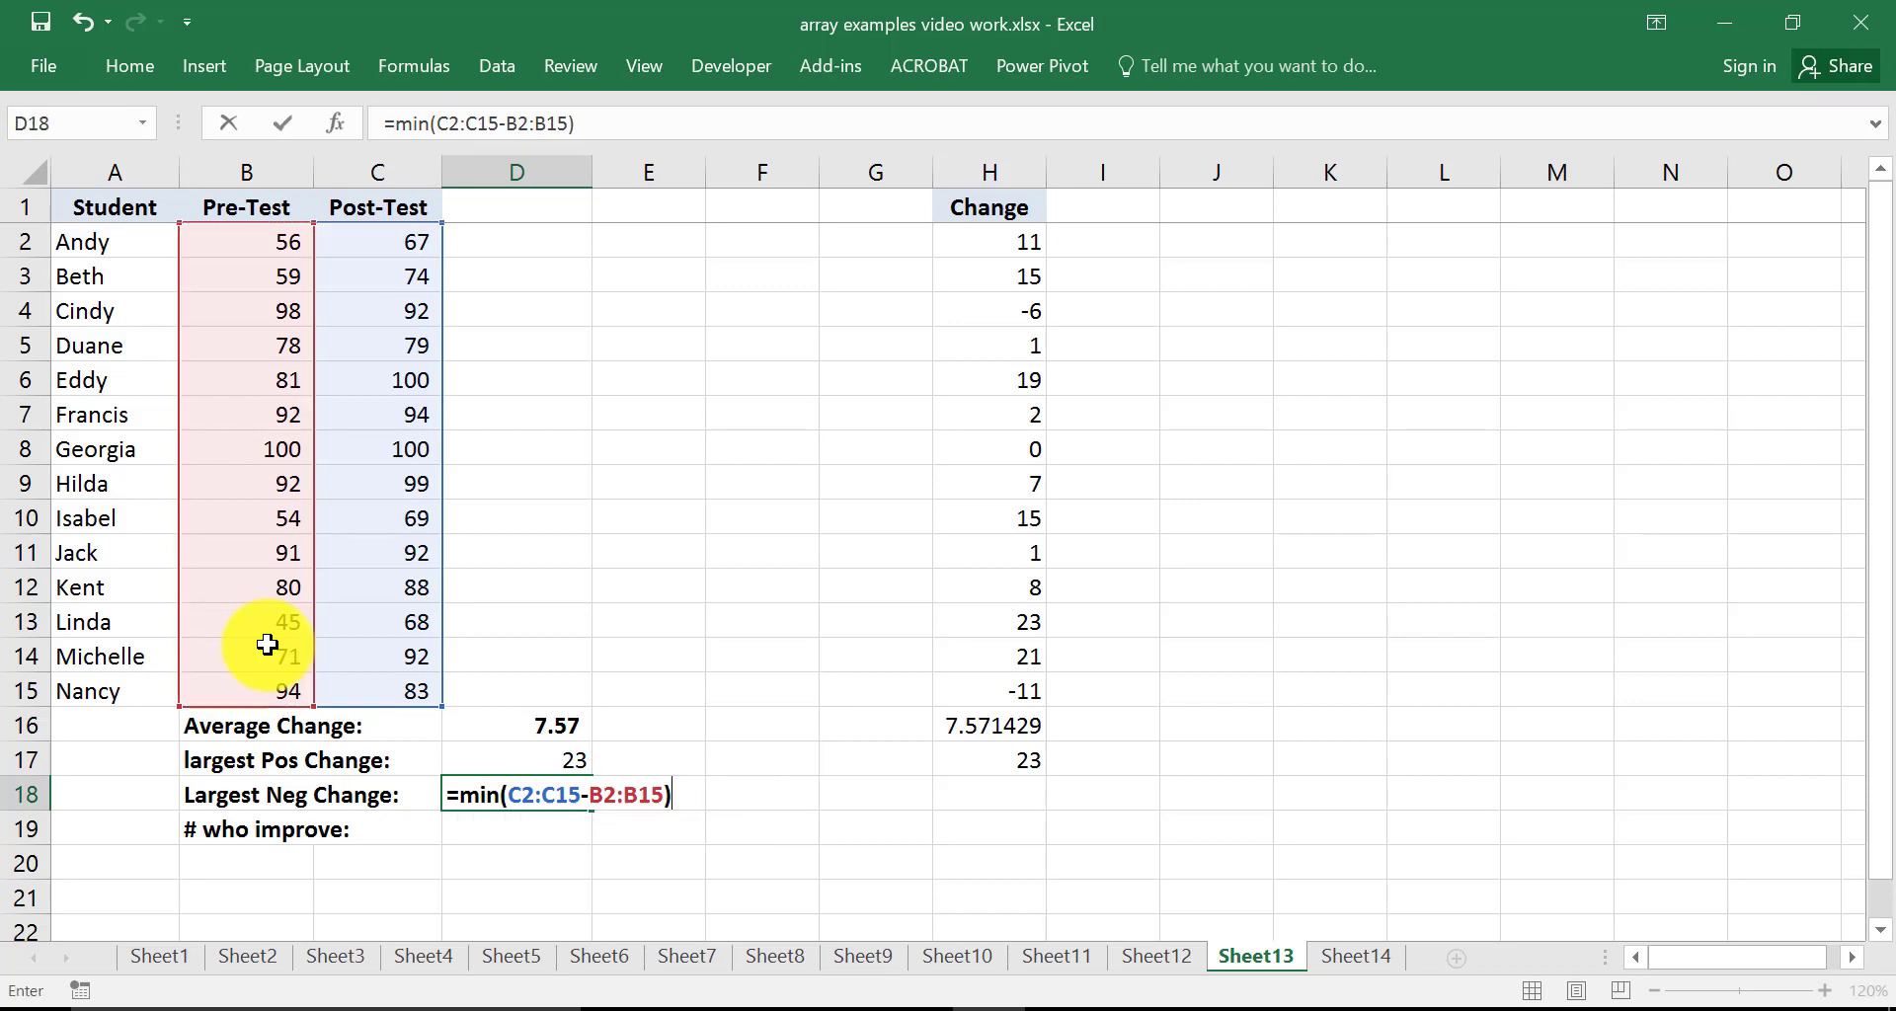
pyautogui.hotkey('ctrl', 'shift', 'Return')
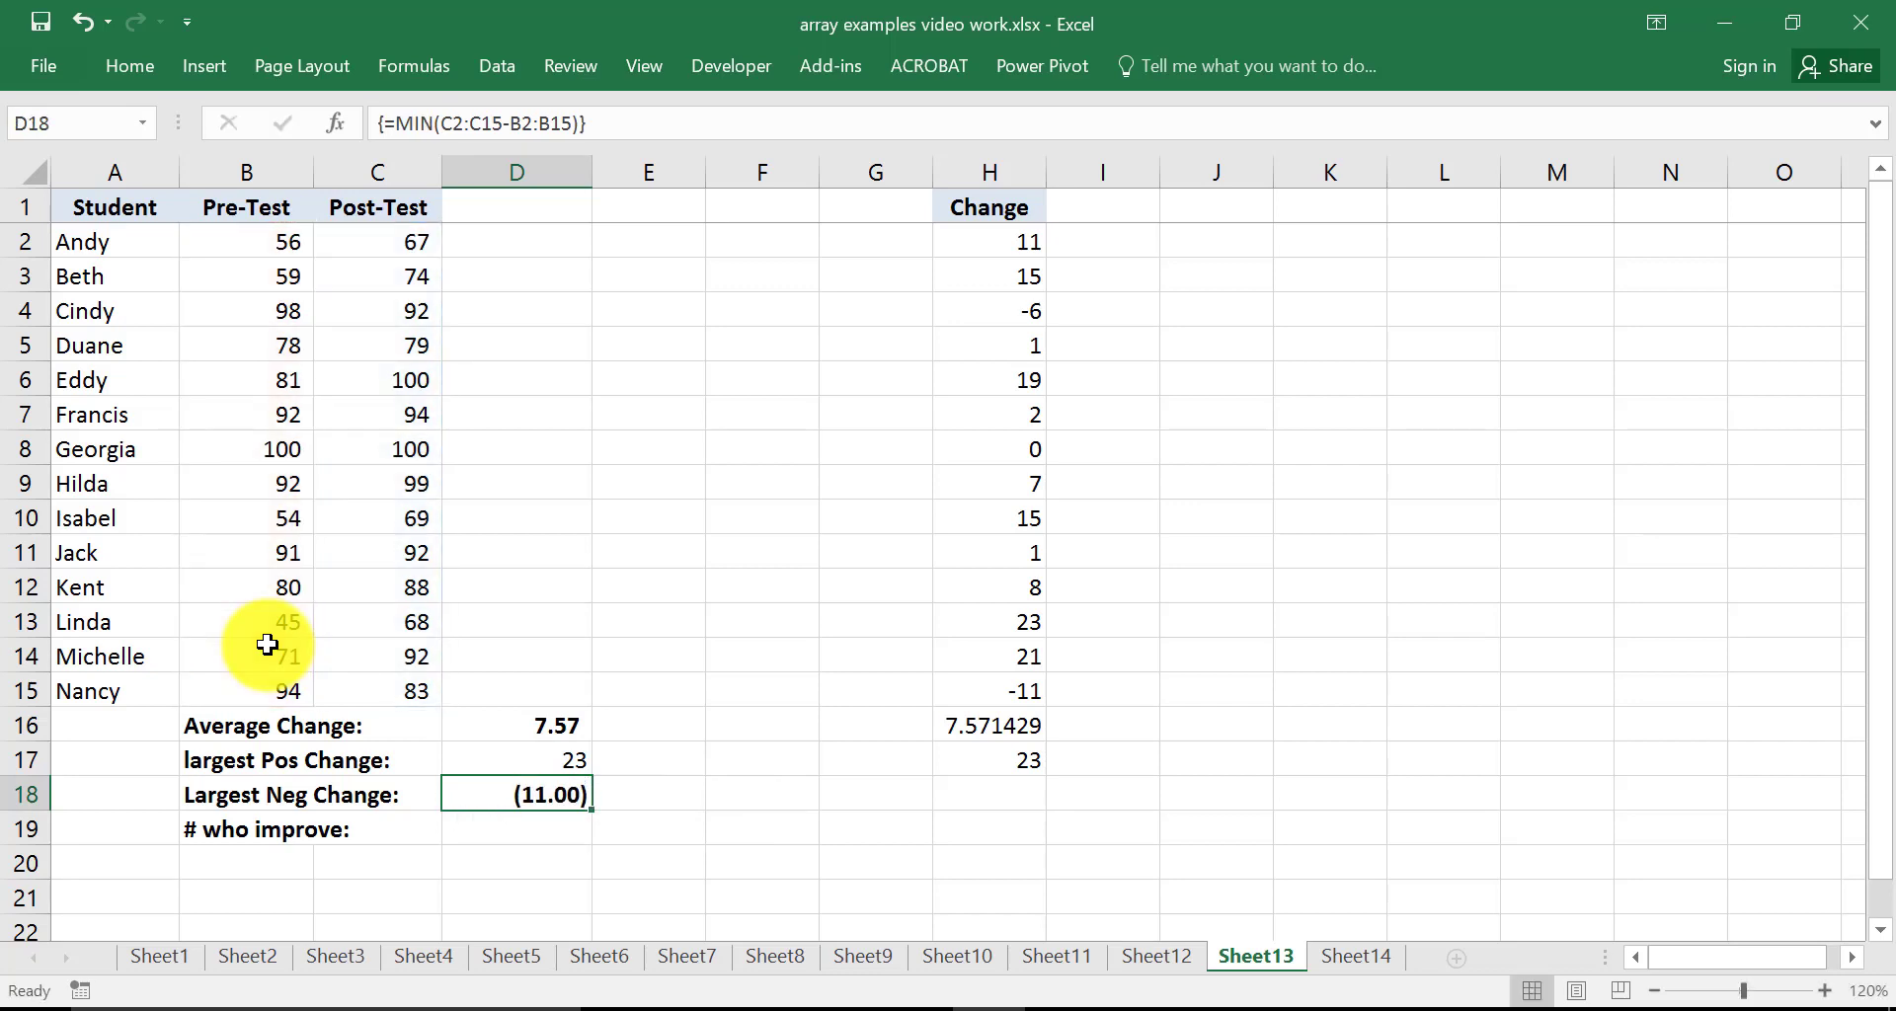
# In H18, enter =MIN(H2:H15) over the Change column for comparison
pyautogui.click(1010, 794)
pyautogui.write('=min(')
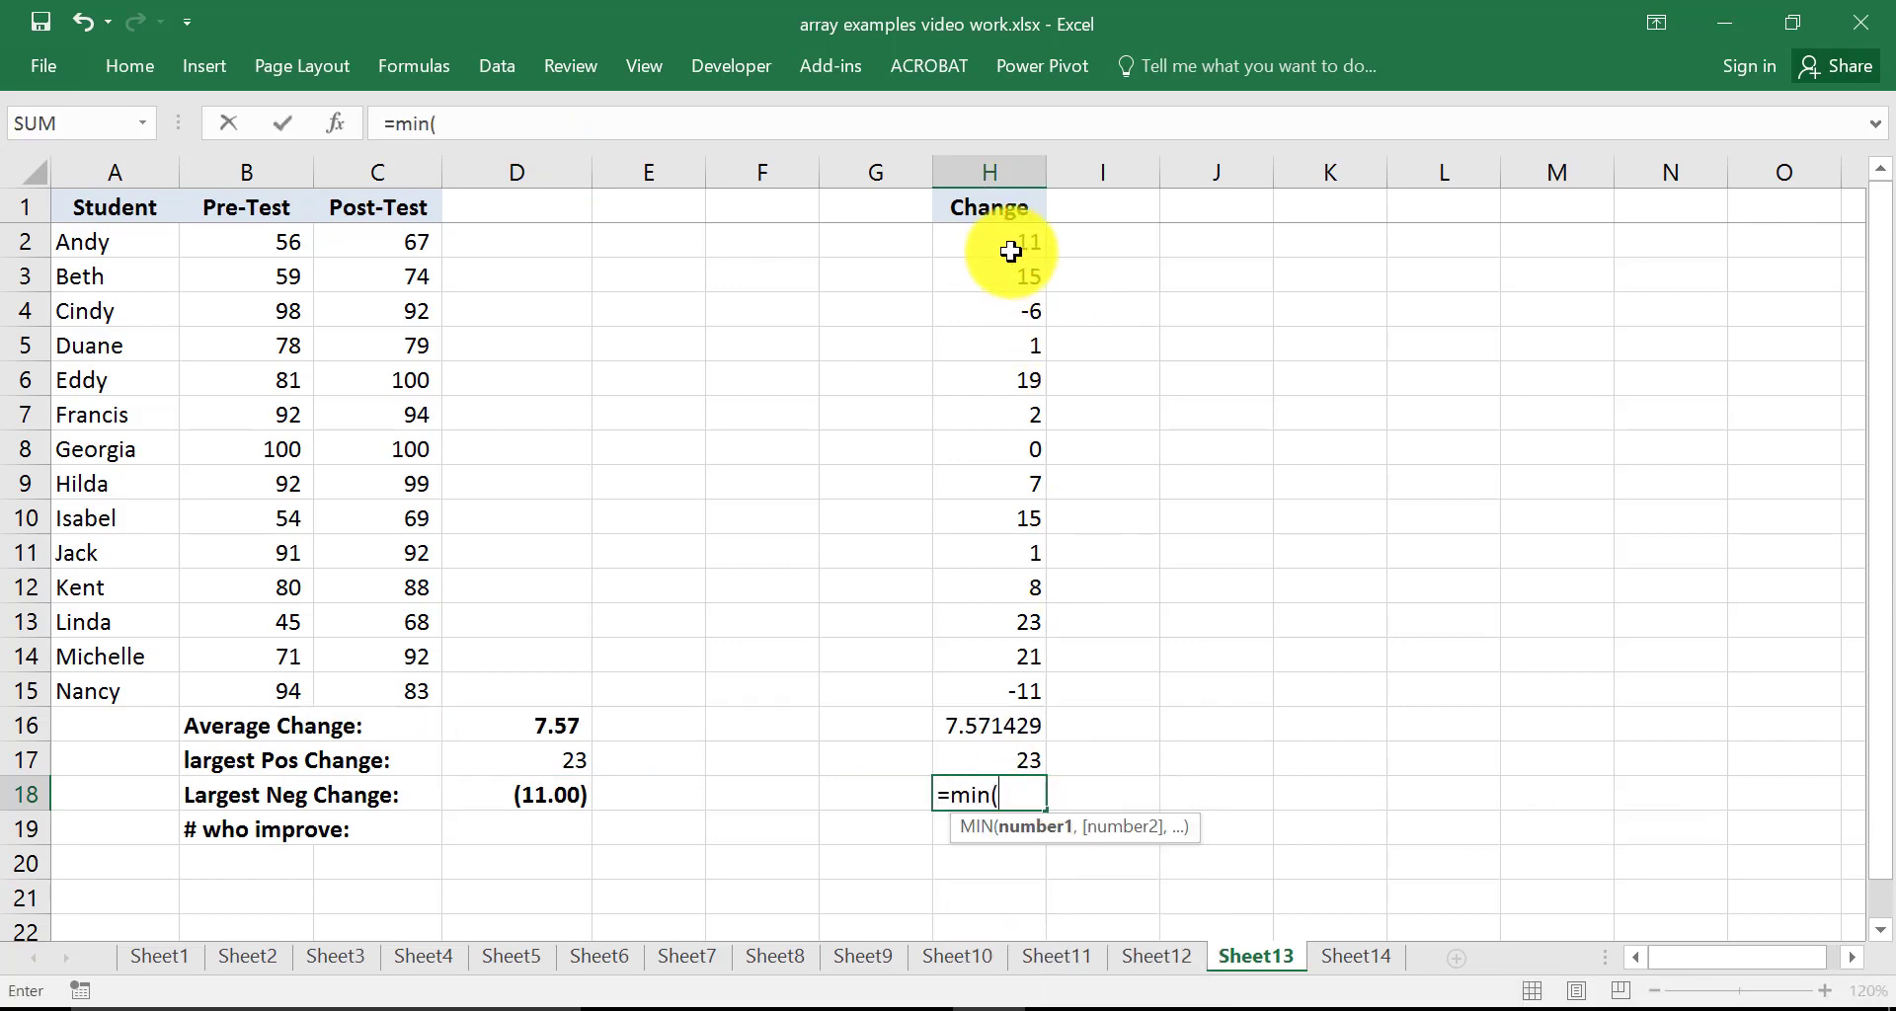
pyautogui.moveTo(1007, 251); pyautogui.dragTo(1005, 690)
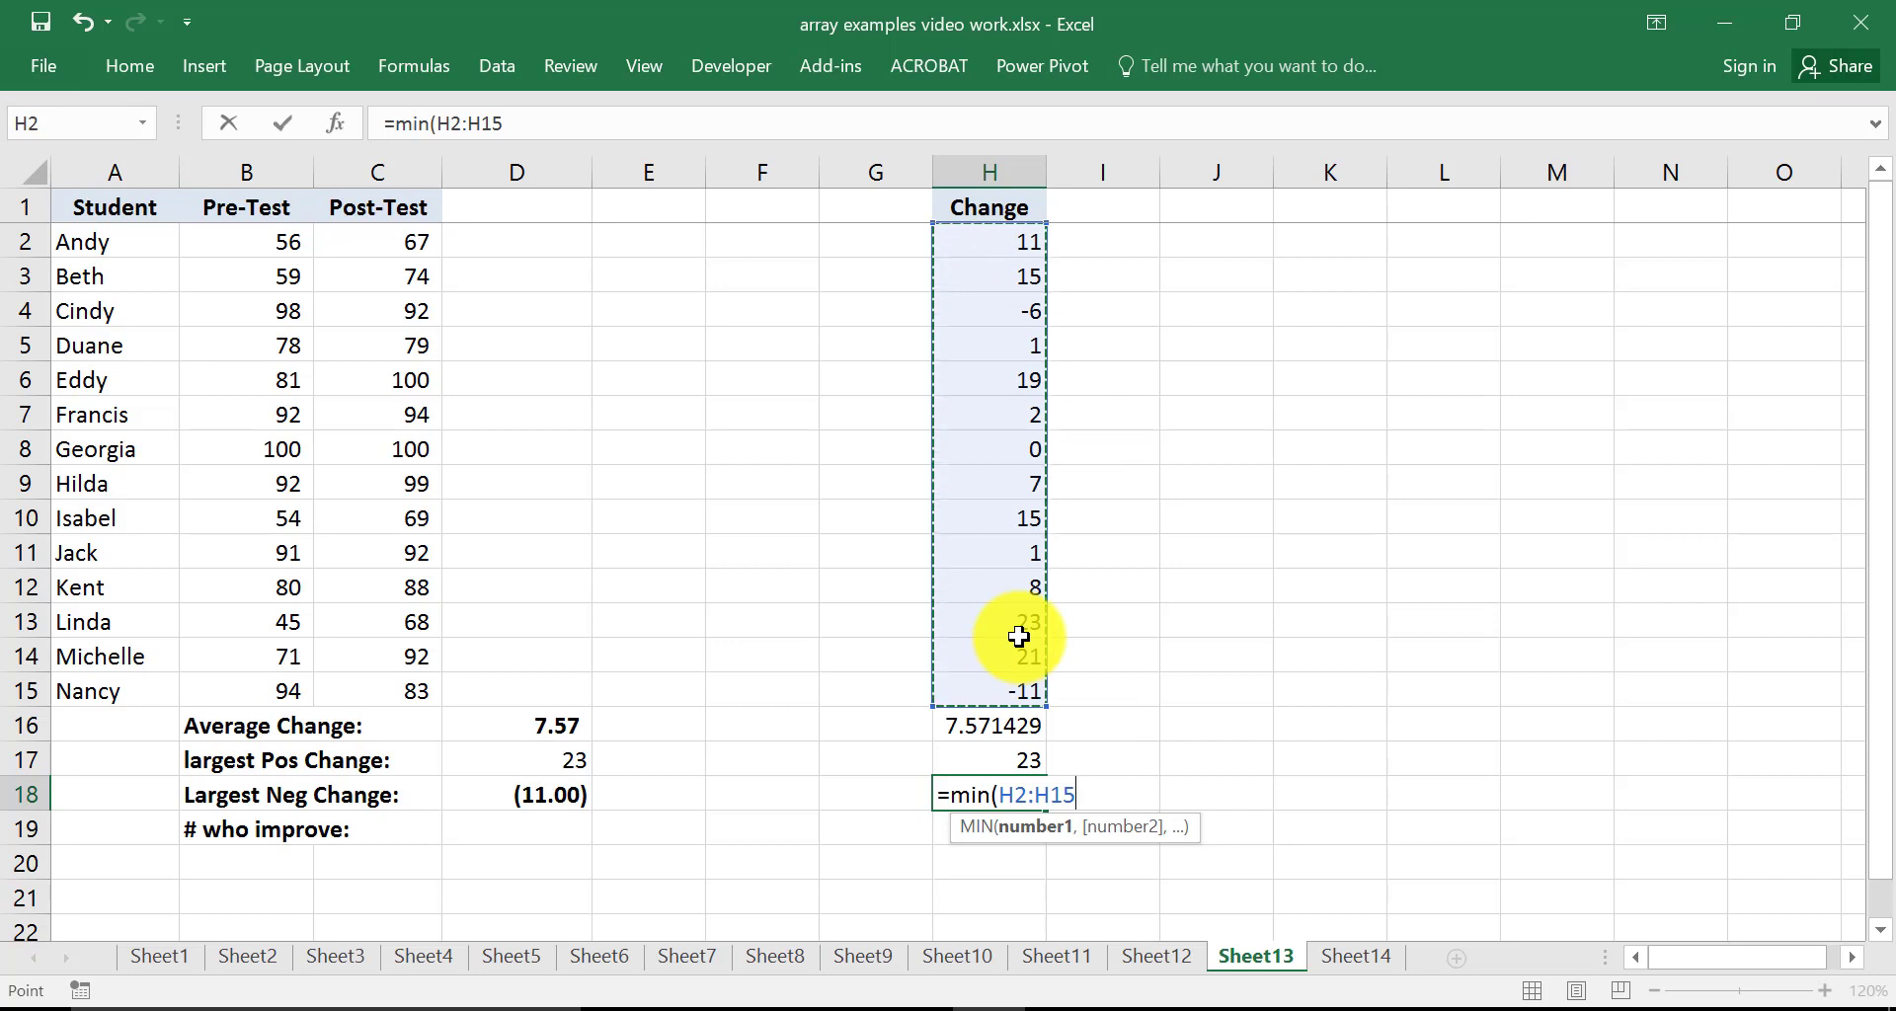
pyautogui.write(')')
pyautogui.press('Return')
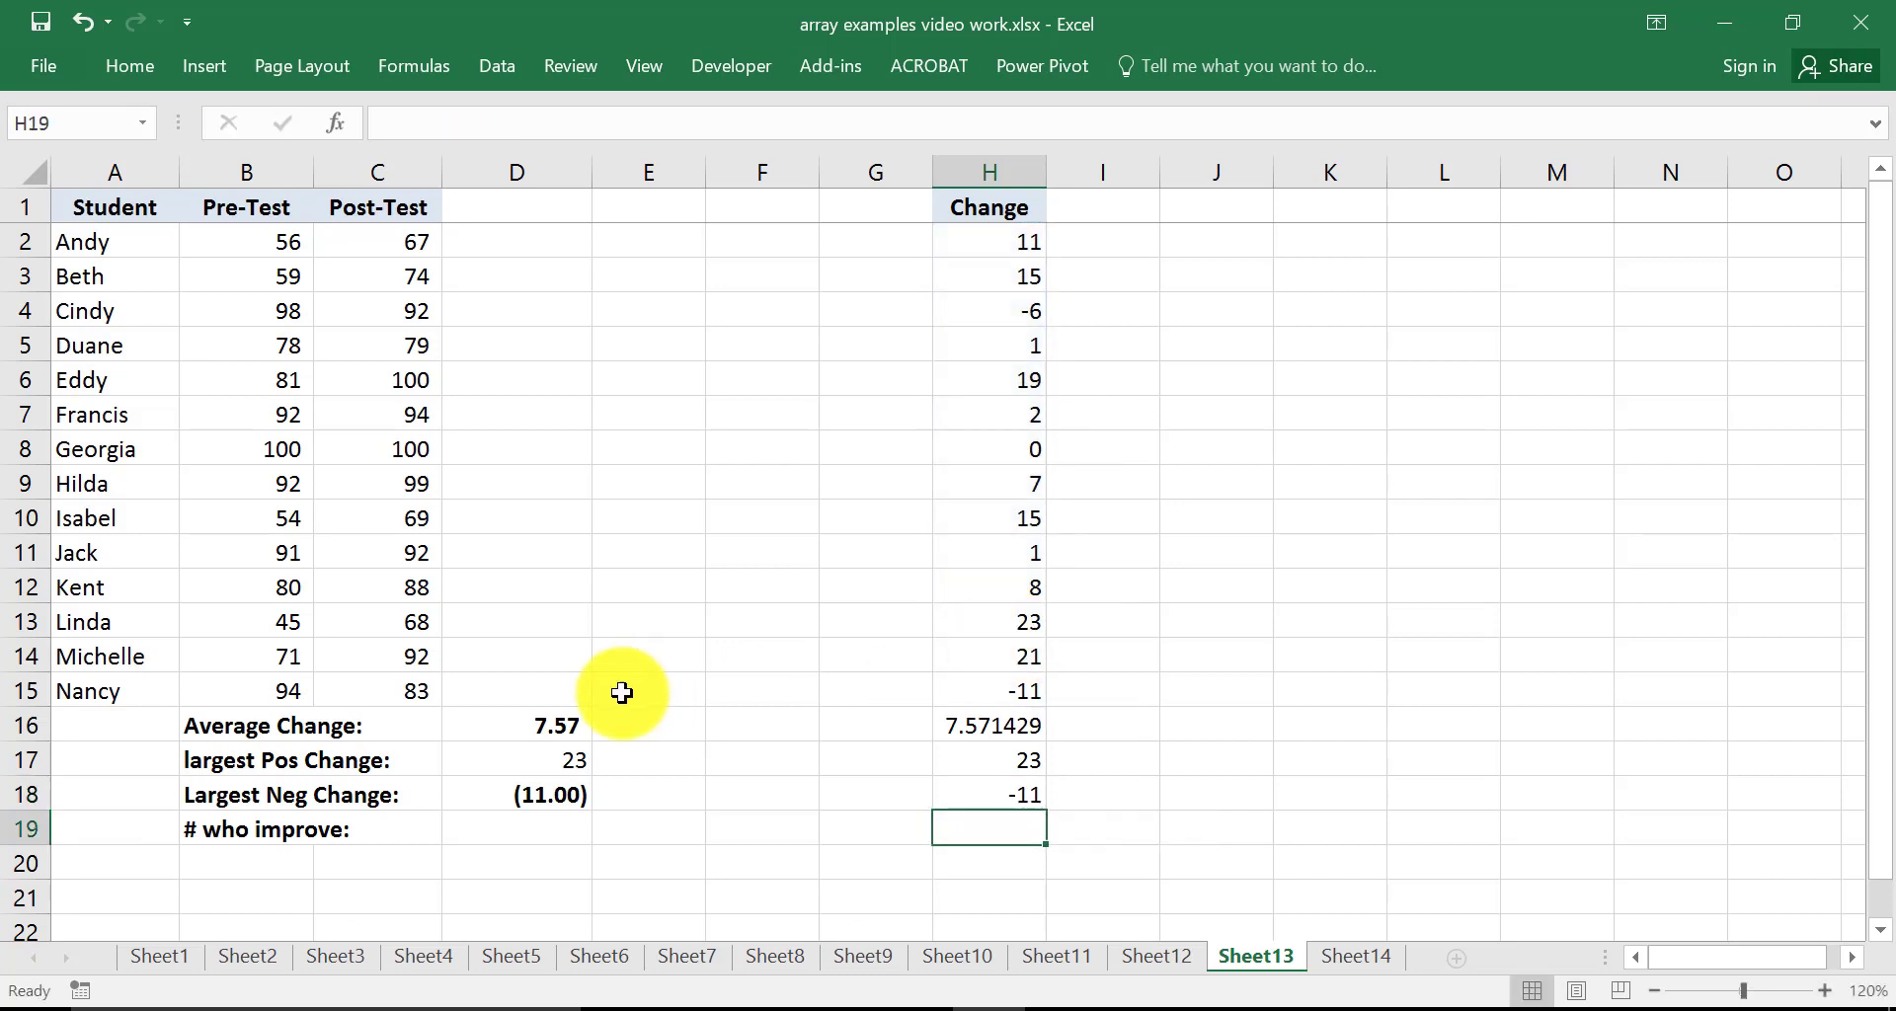
# In H19, enter =COUNTIFS(H2:H15,">0") to count students whose change is positive
pyautogui.click(506, 819)
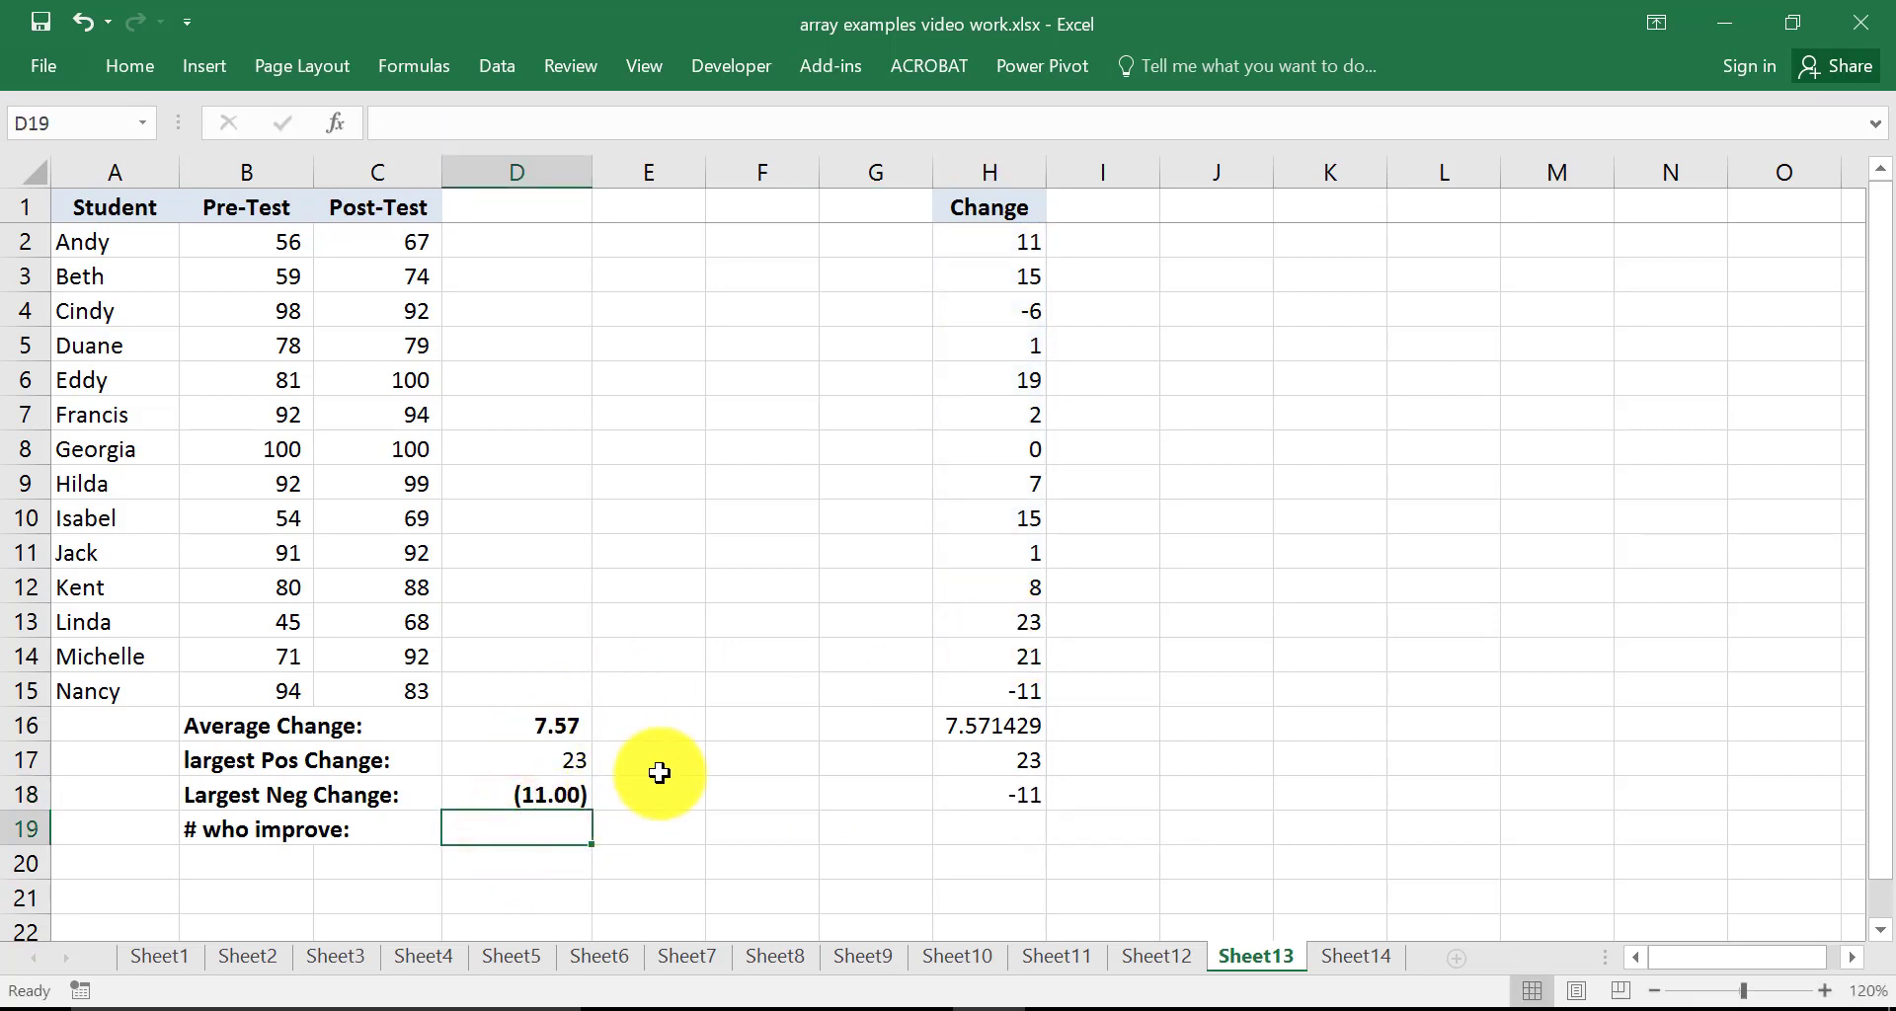
pyautogui.click(1003, 832)
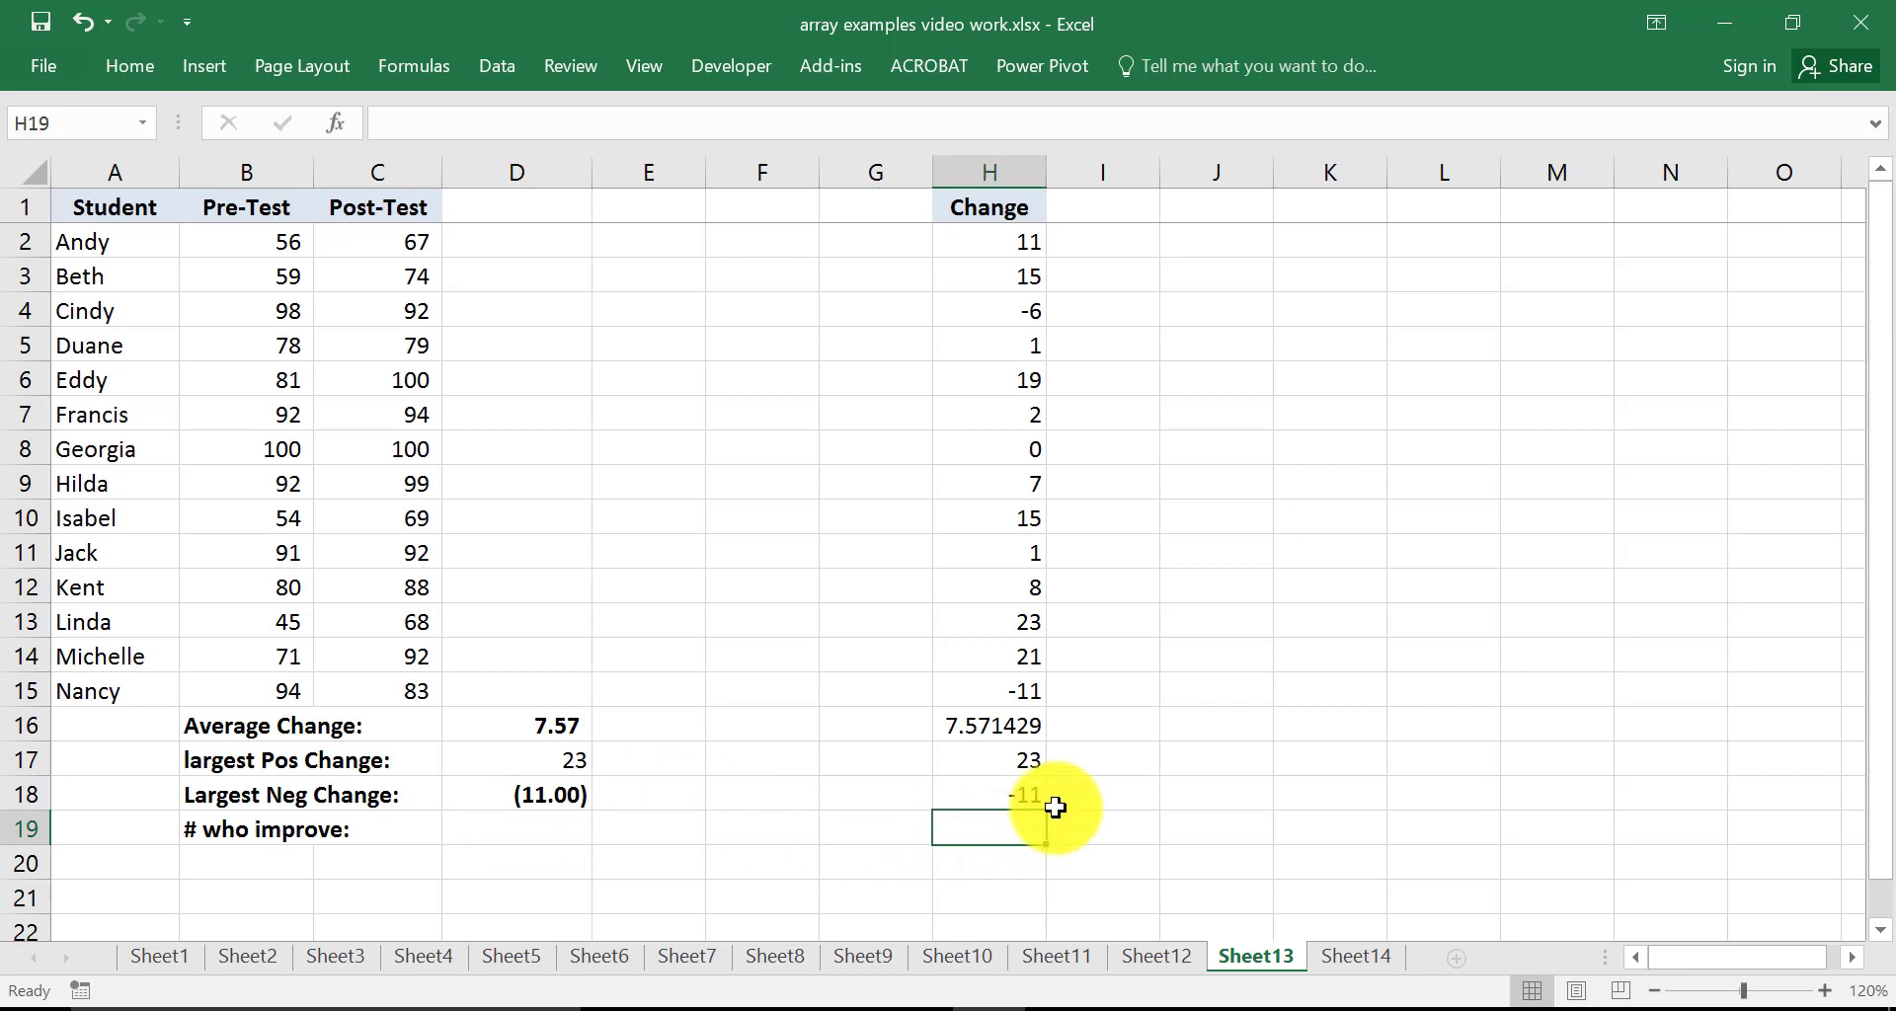
pyautogui.write('=s')
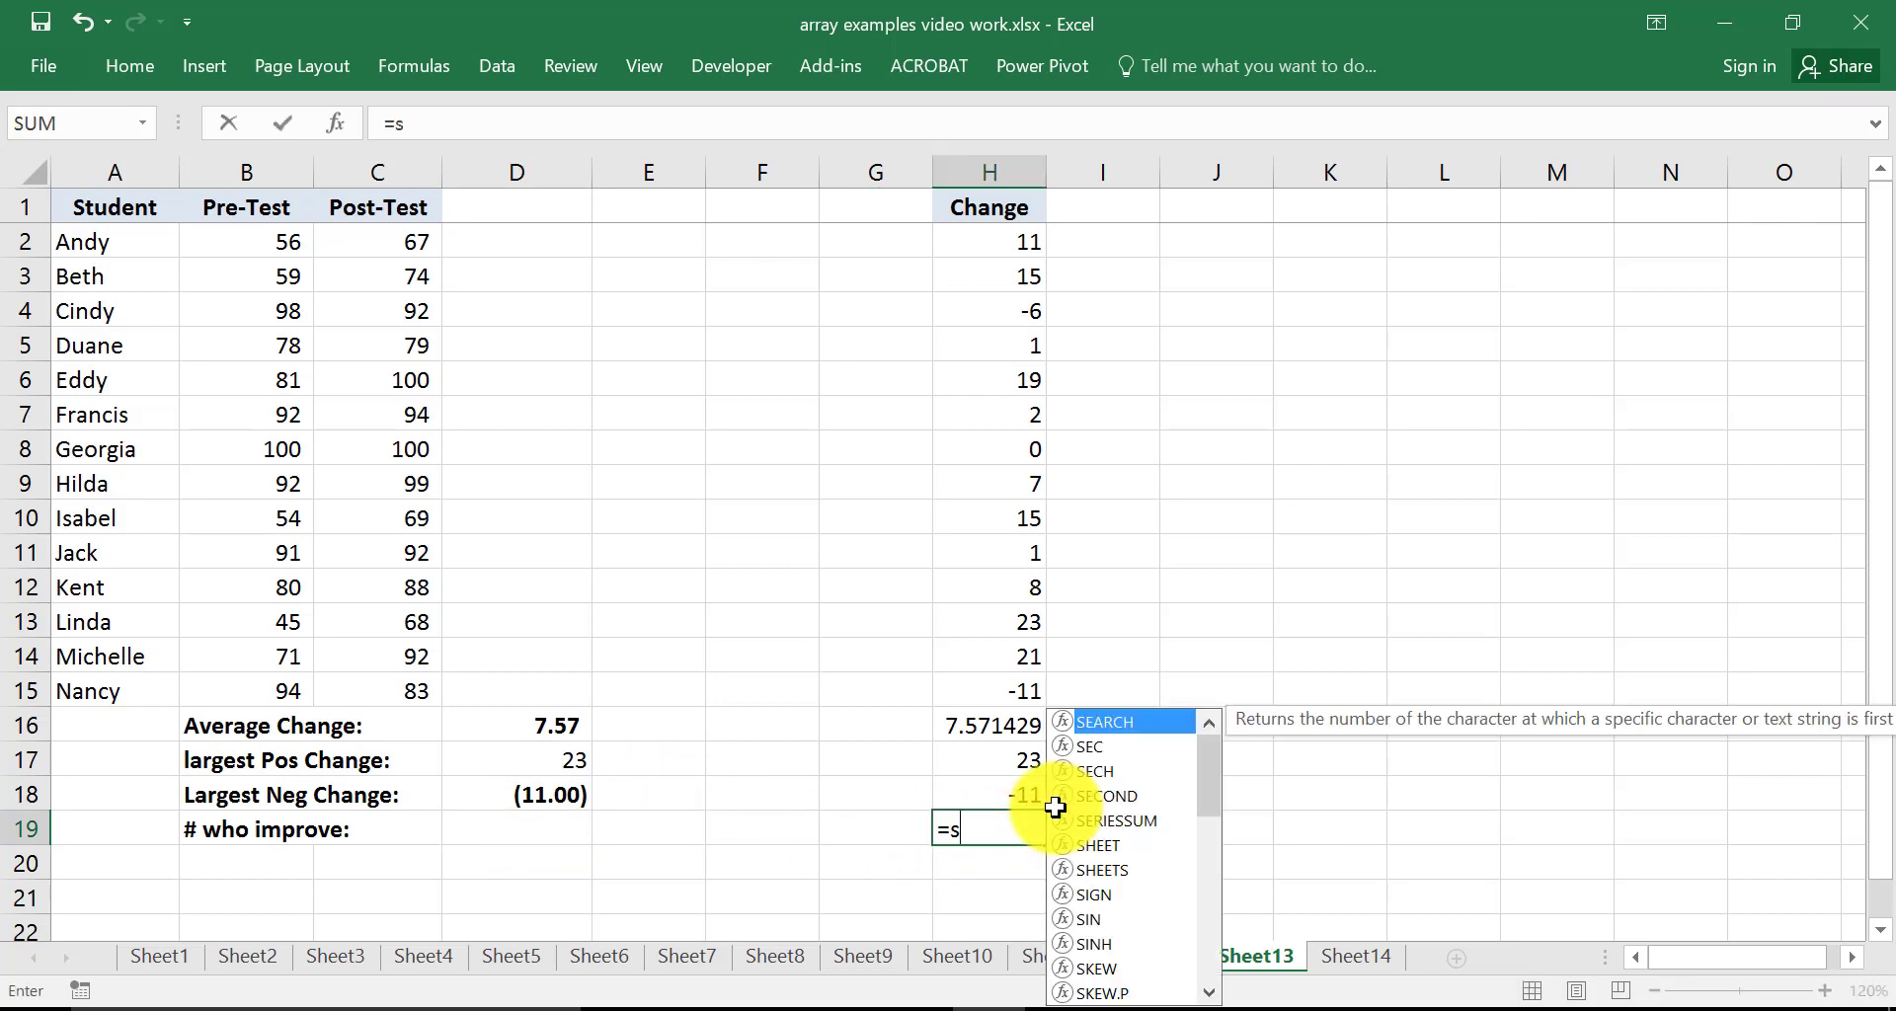
pyautogui.press('BackSpace')
pyautogui.write('coun')
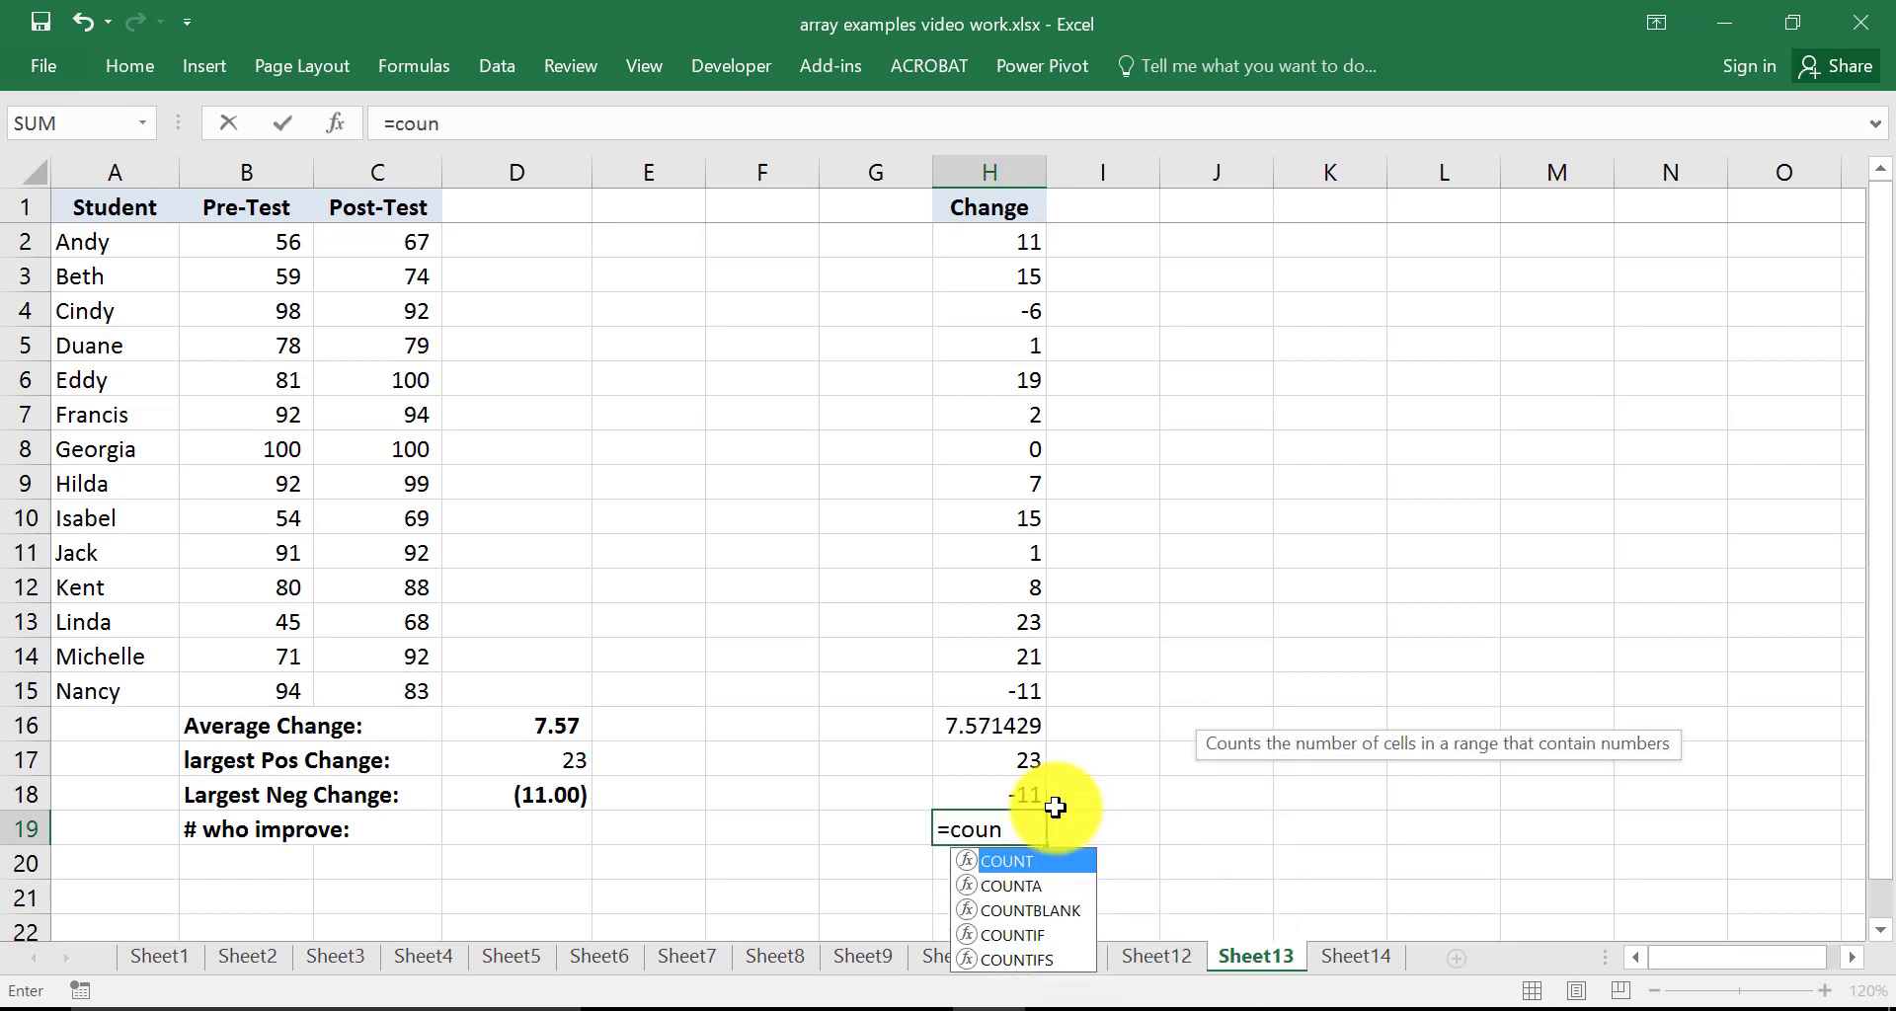
pyautogui.write('i=t')
pyautogui.press('BackSpace')
pyautogui.press('BackSpace')
pyautogui.press('BackSpace')
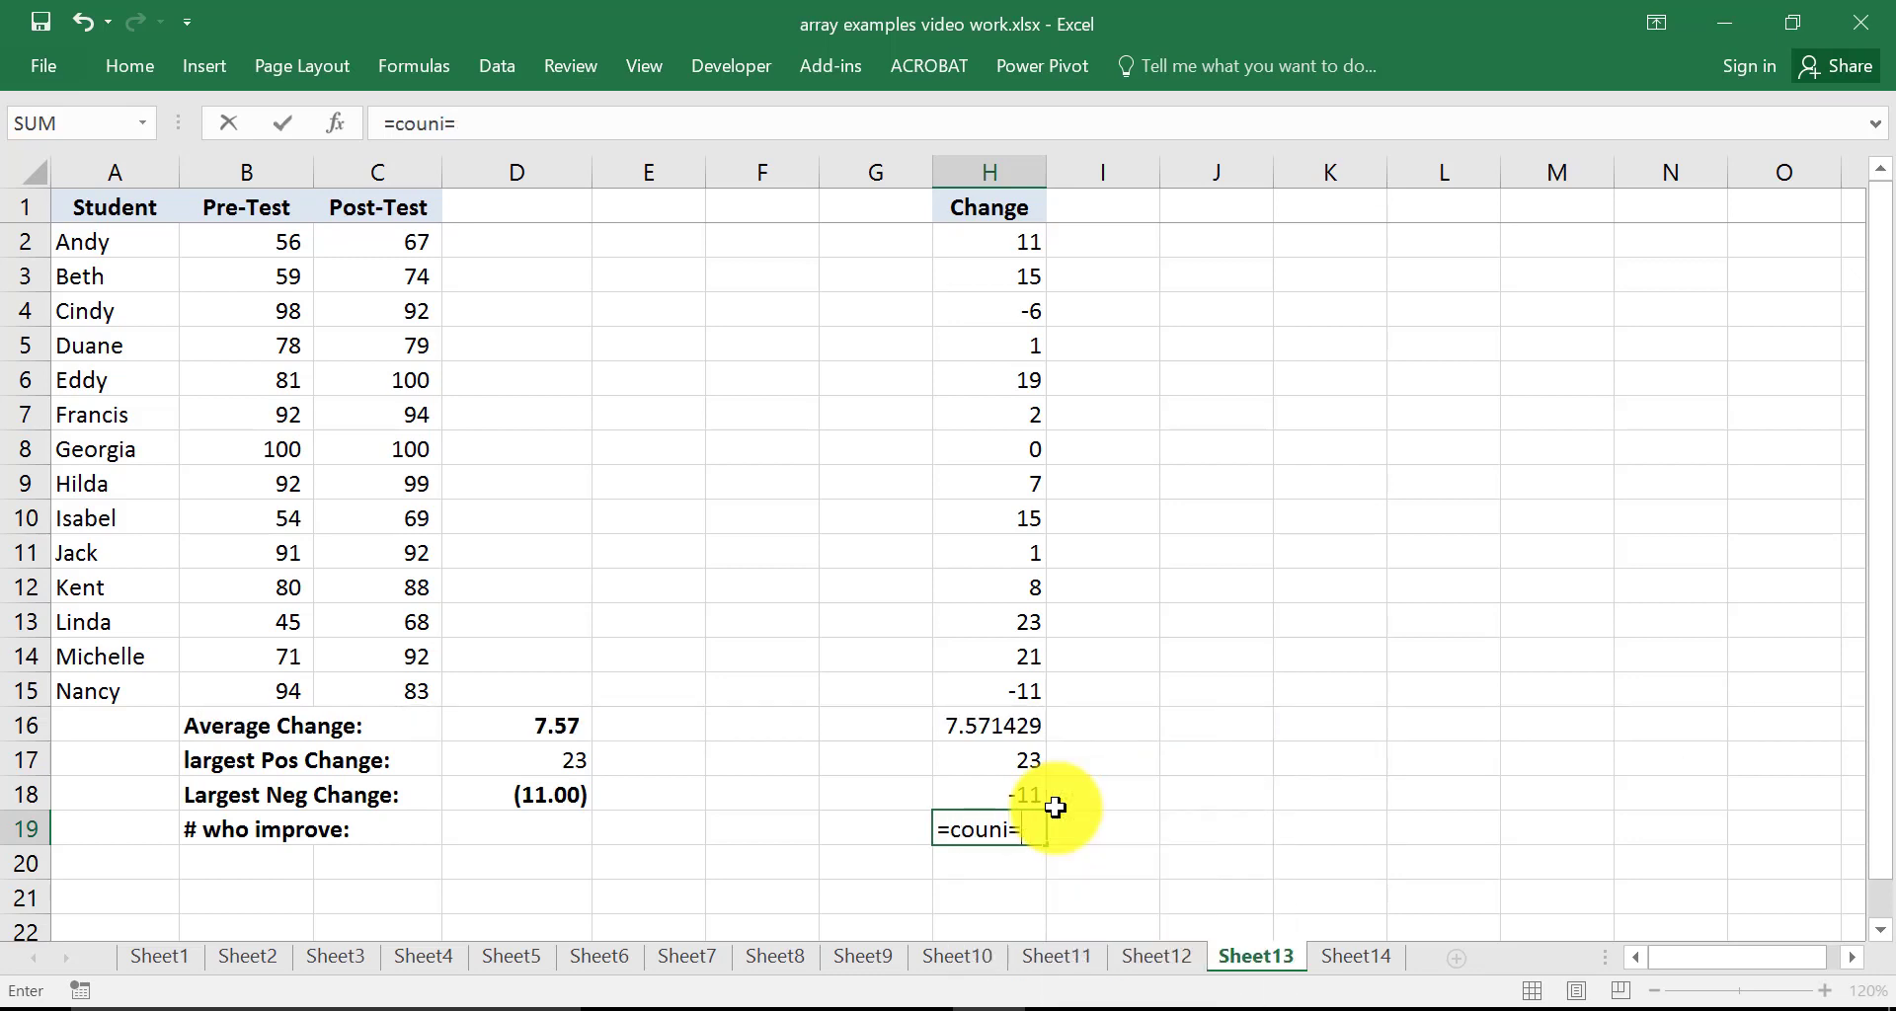
pyautogui.write('t')
pyautogui.doubleClick(1017, 959)
pyautogui.moveTo(990, 242); pyautogui.dragTo(990, 691)
pyautogui.write(',">0"')
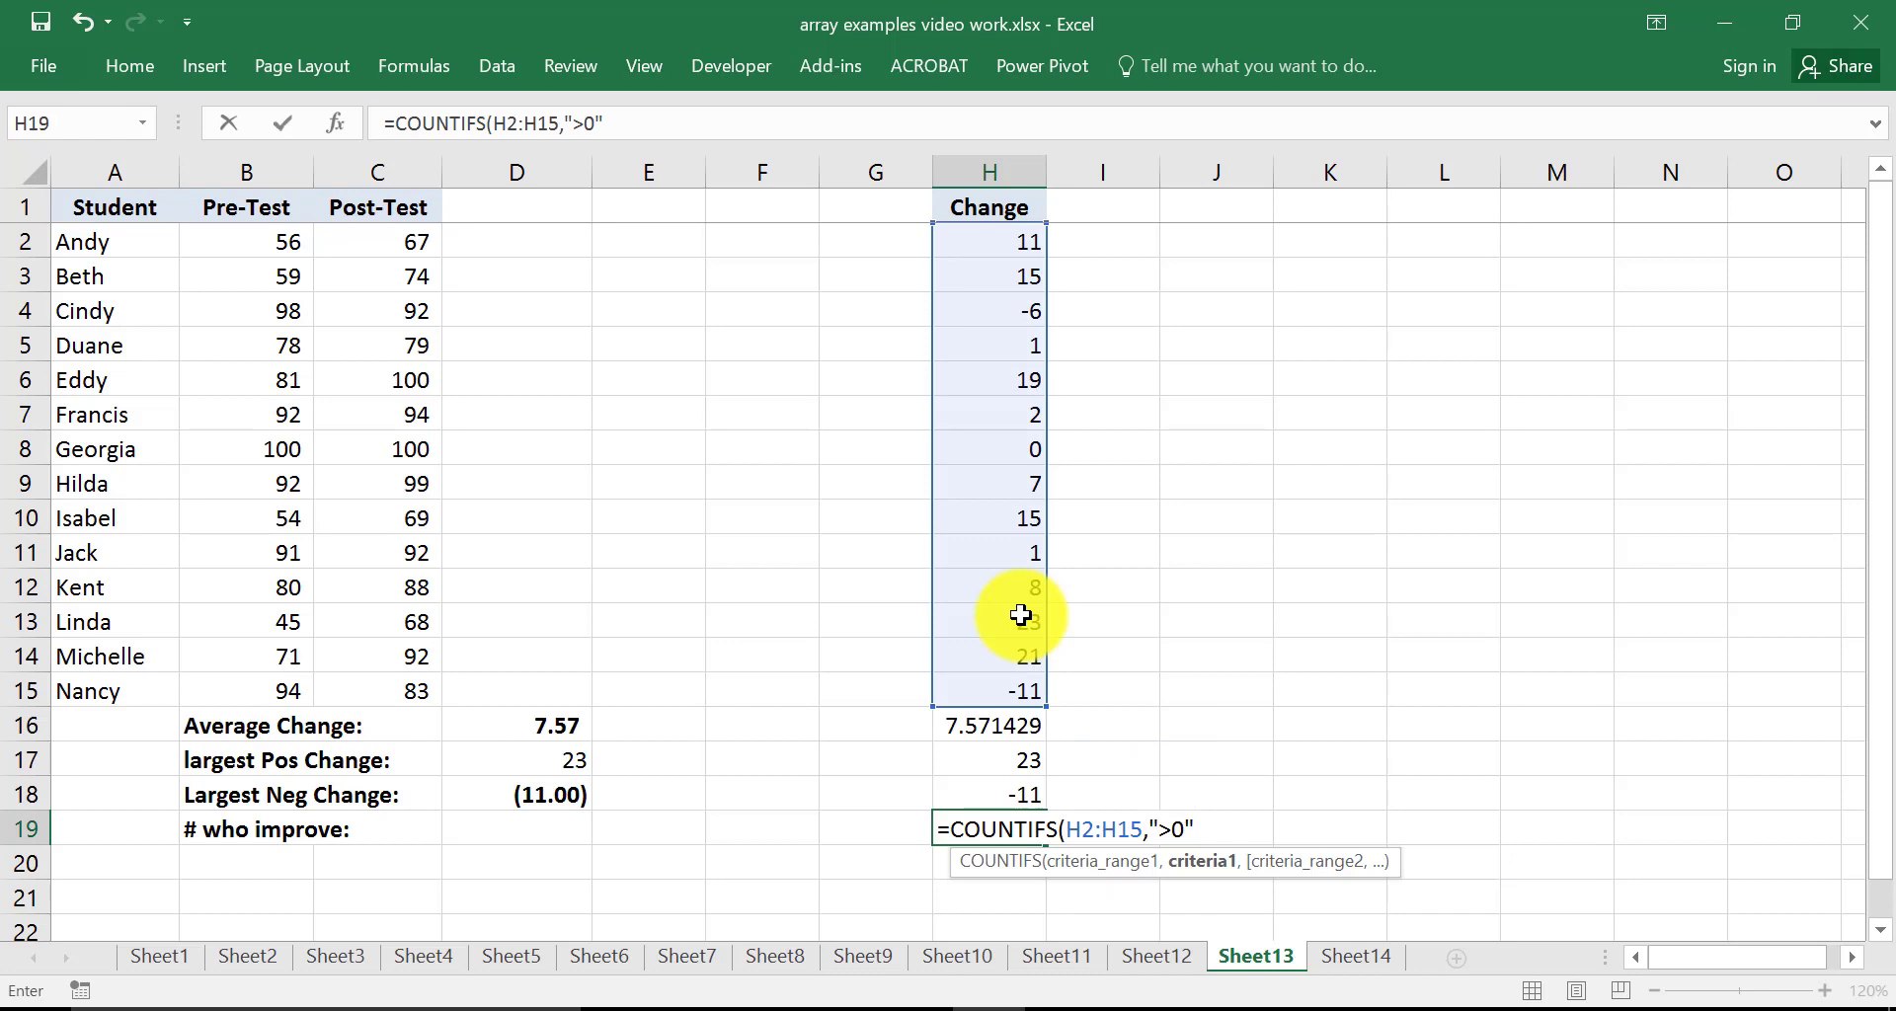
pyautogui.write(')')
pyautogui.press('Return')
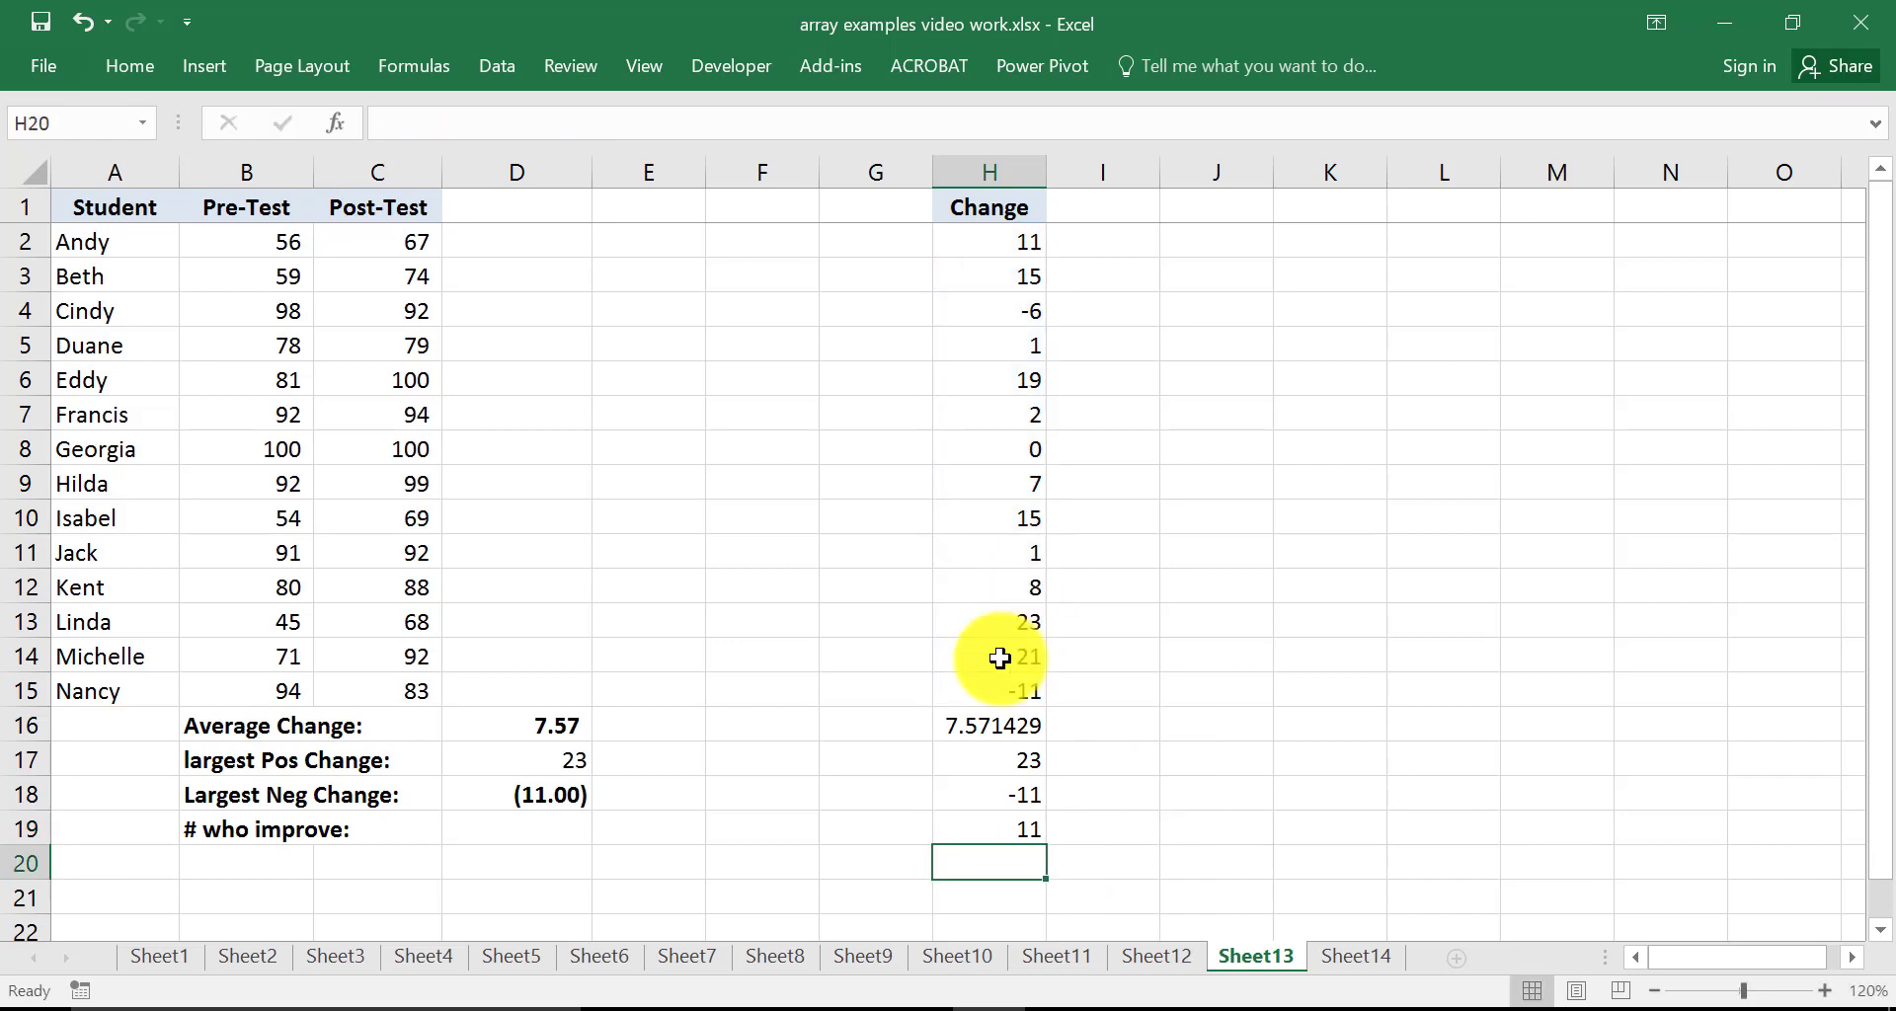
pyautogui.click(1006, 827)
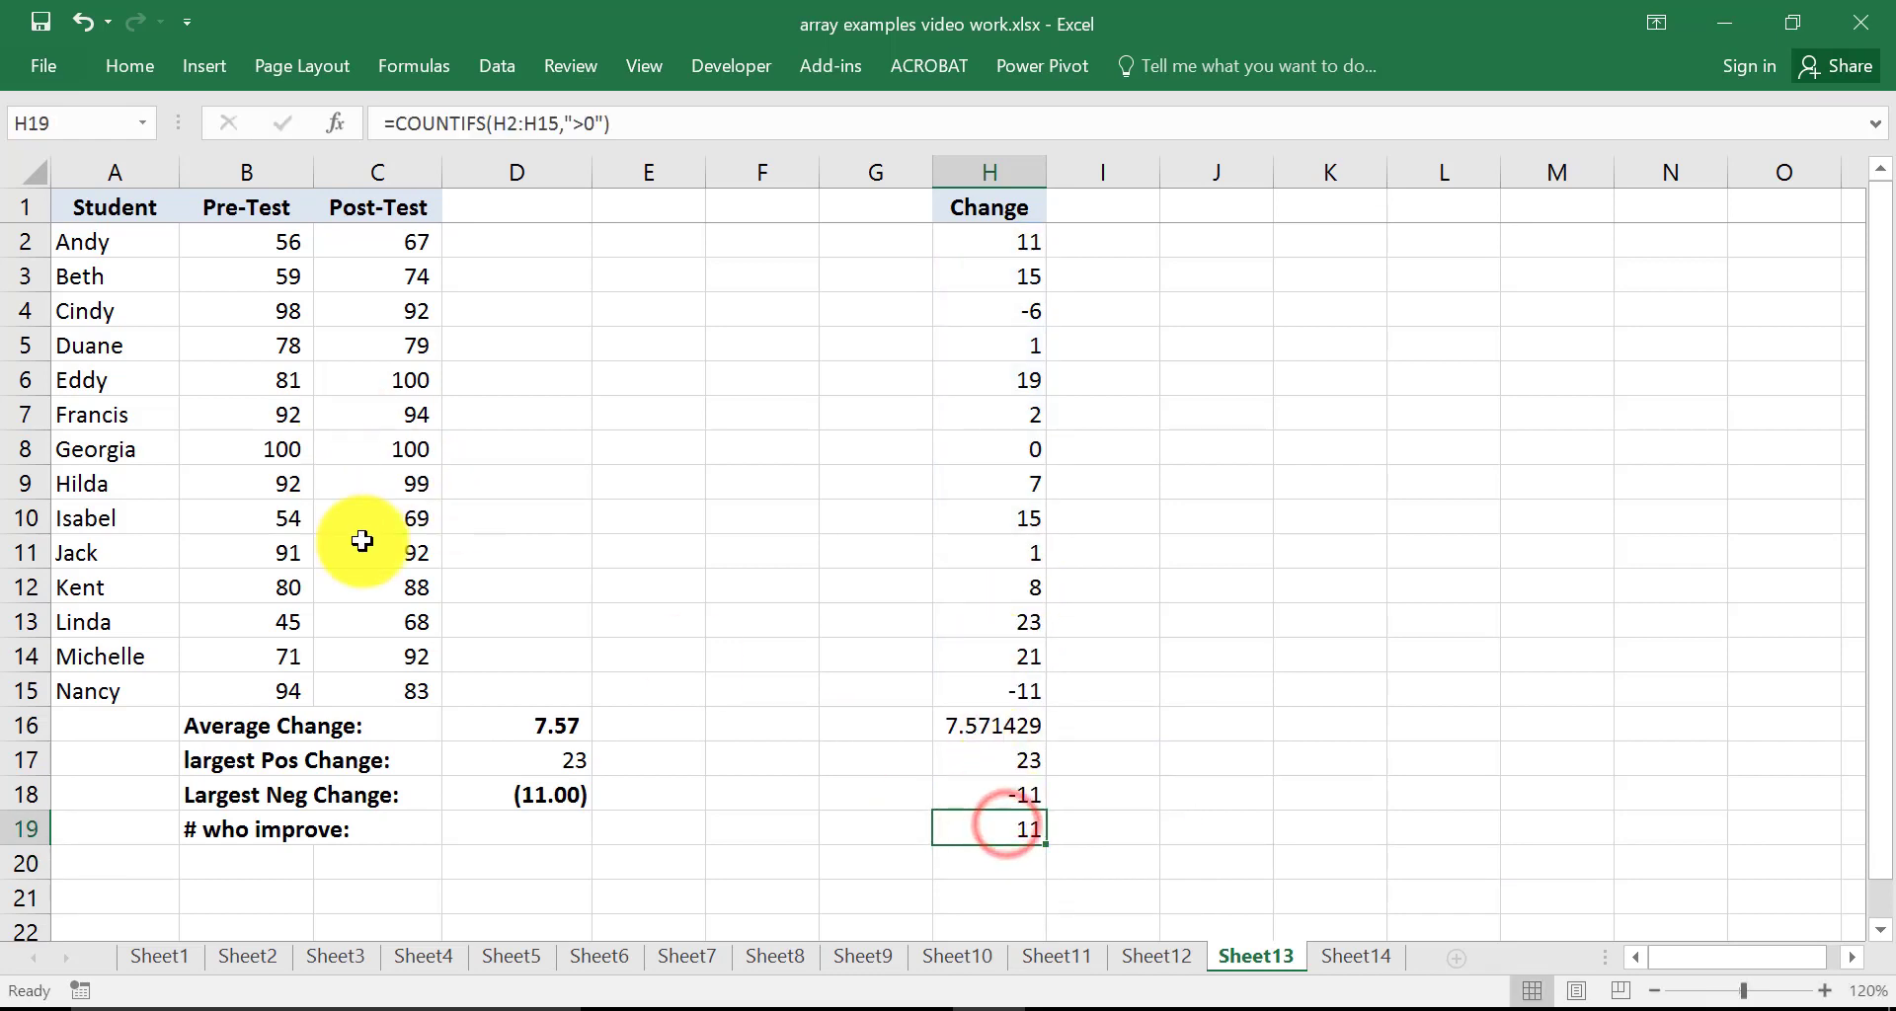
# In D19, enter the array formula =SUM(IF(C2:C15>B2:B15,1,0)) counting students who improved
pyautogui.click(535, 830)
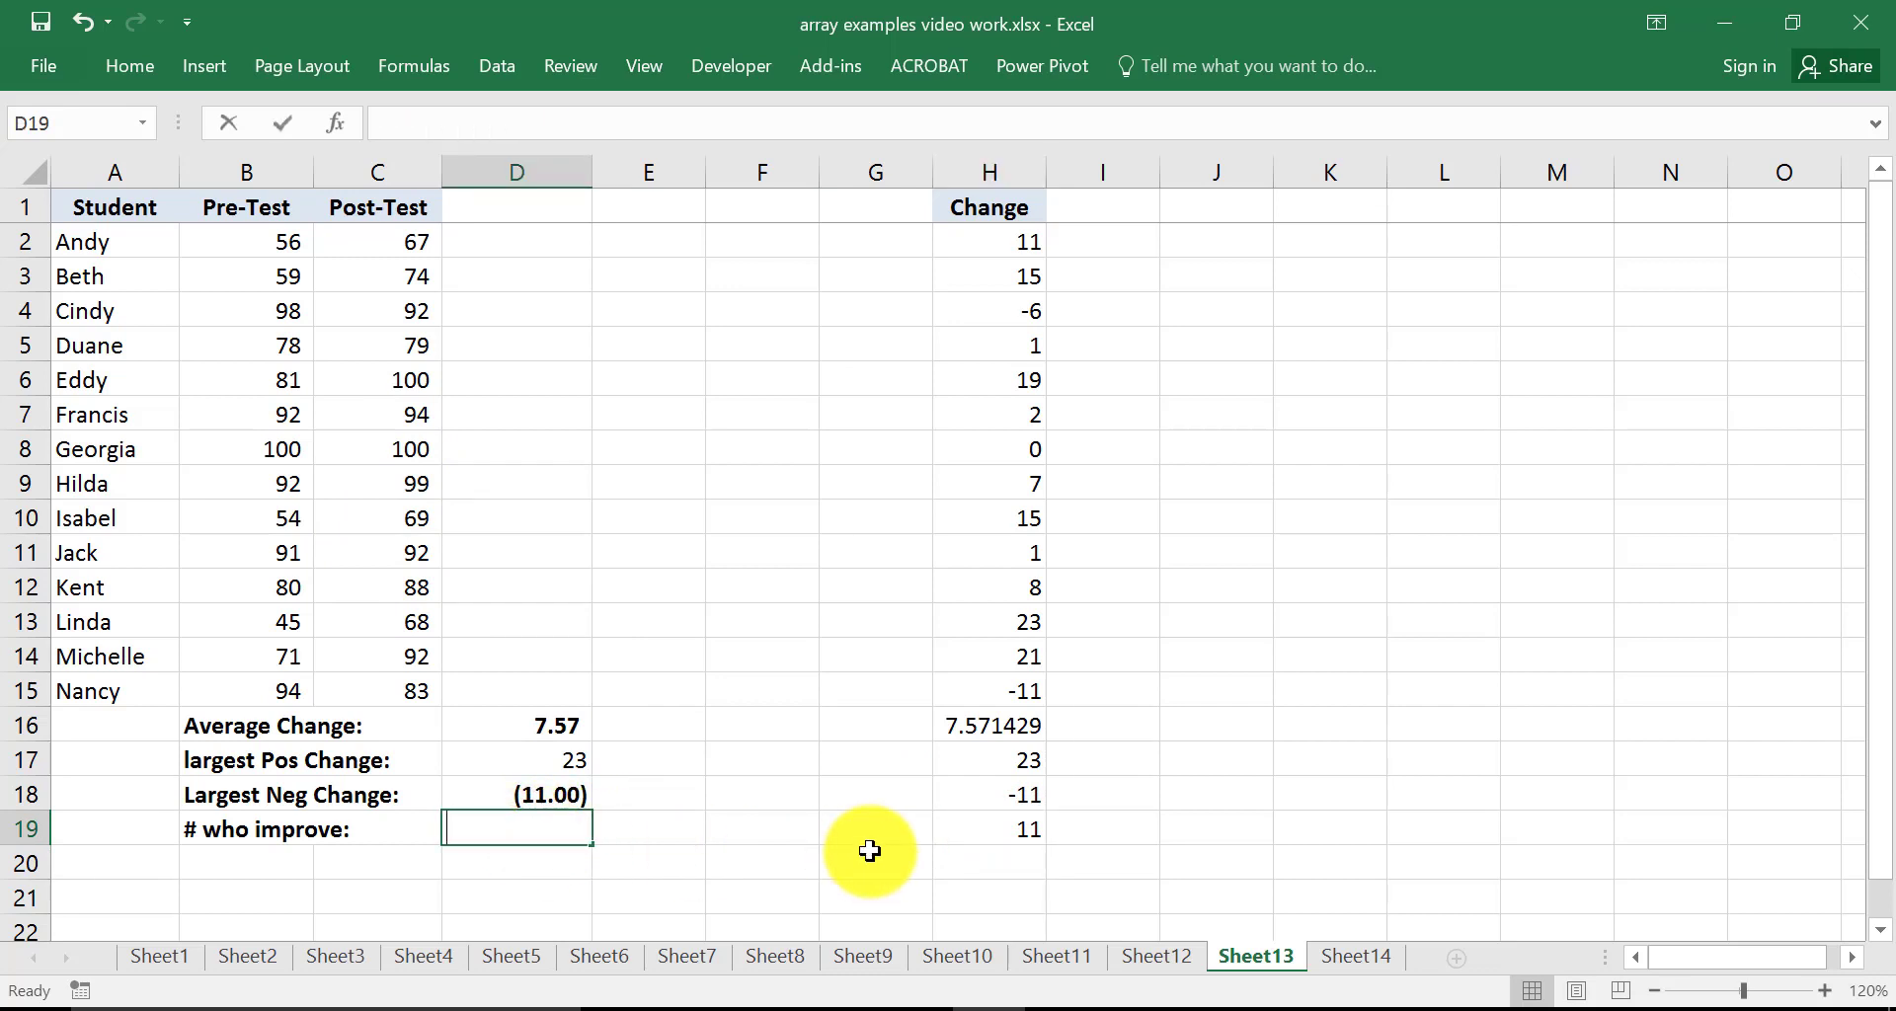
pyautogui.write('=sum')
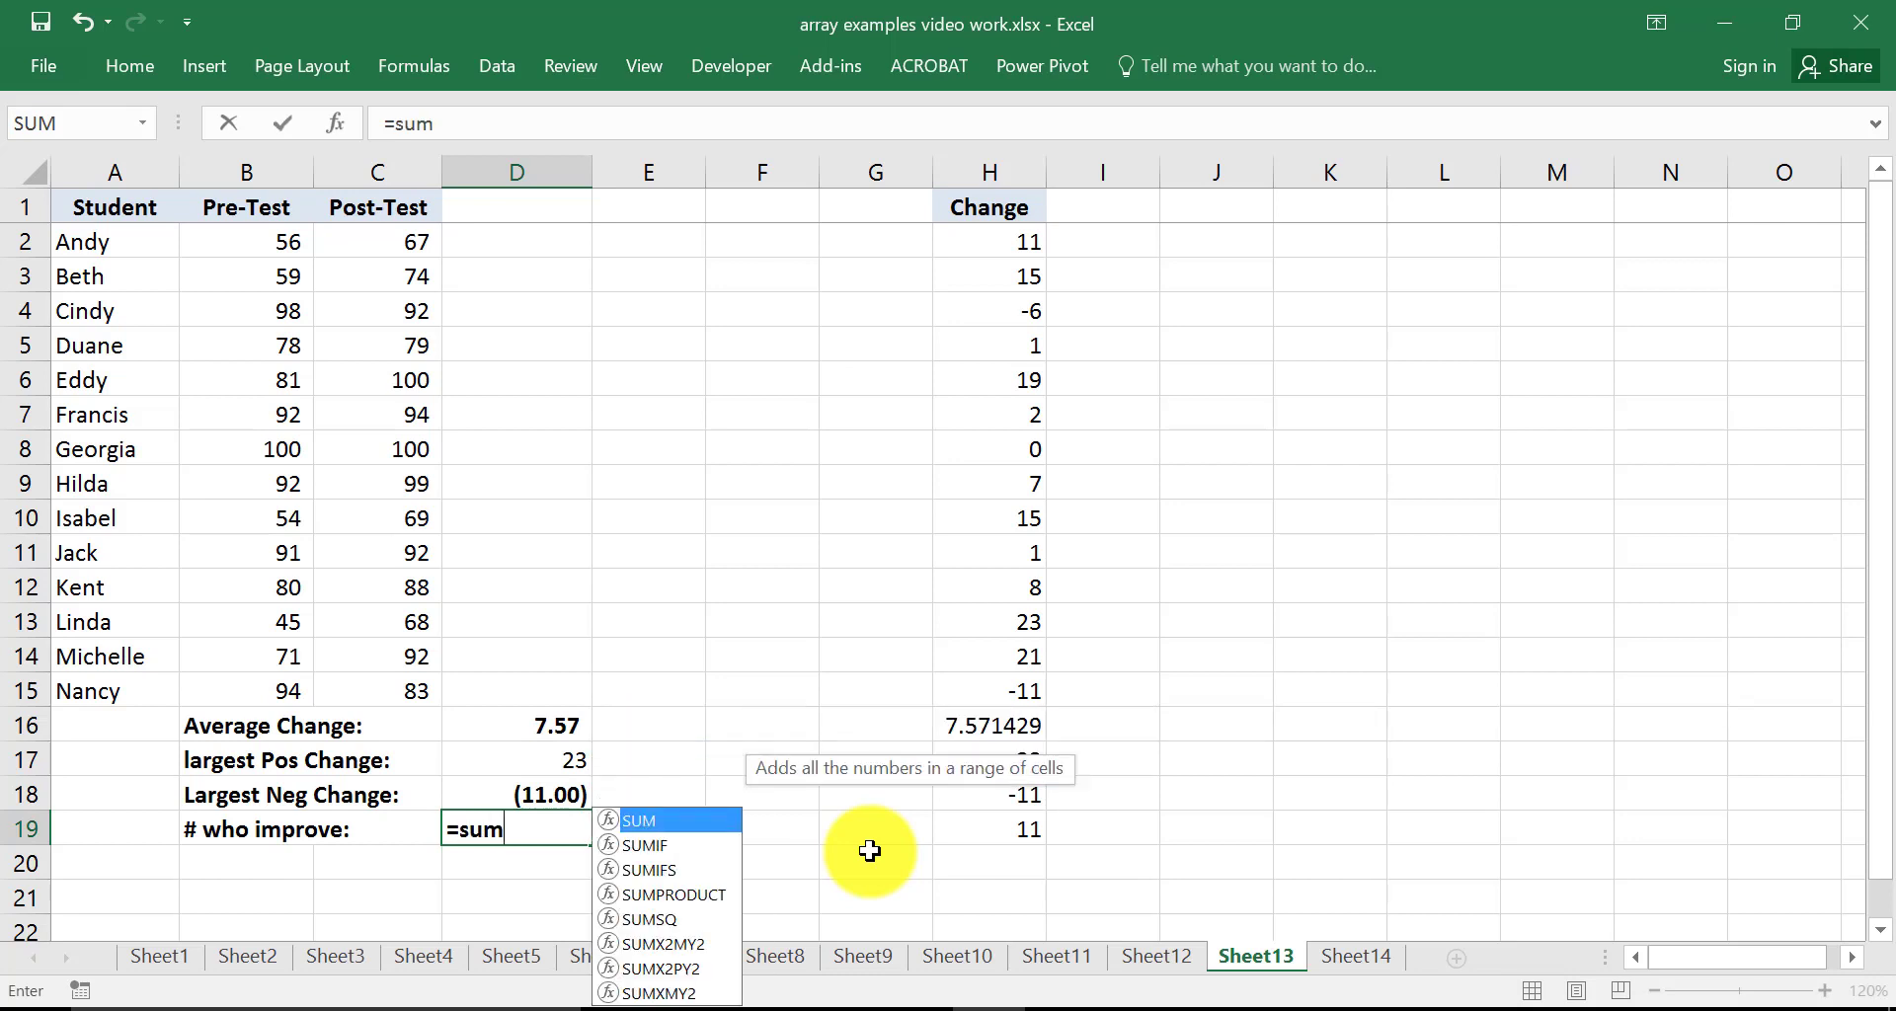
pyautogui.write('(')
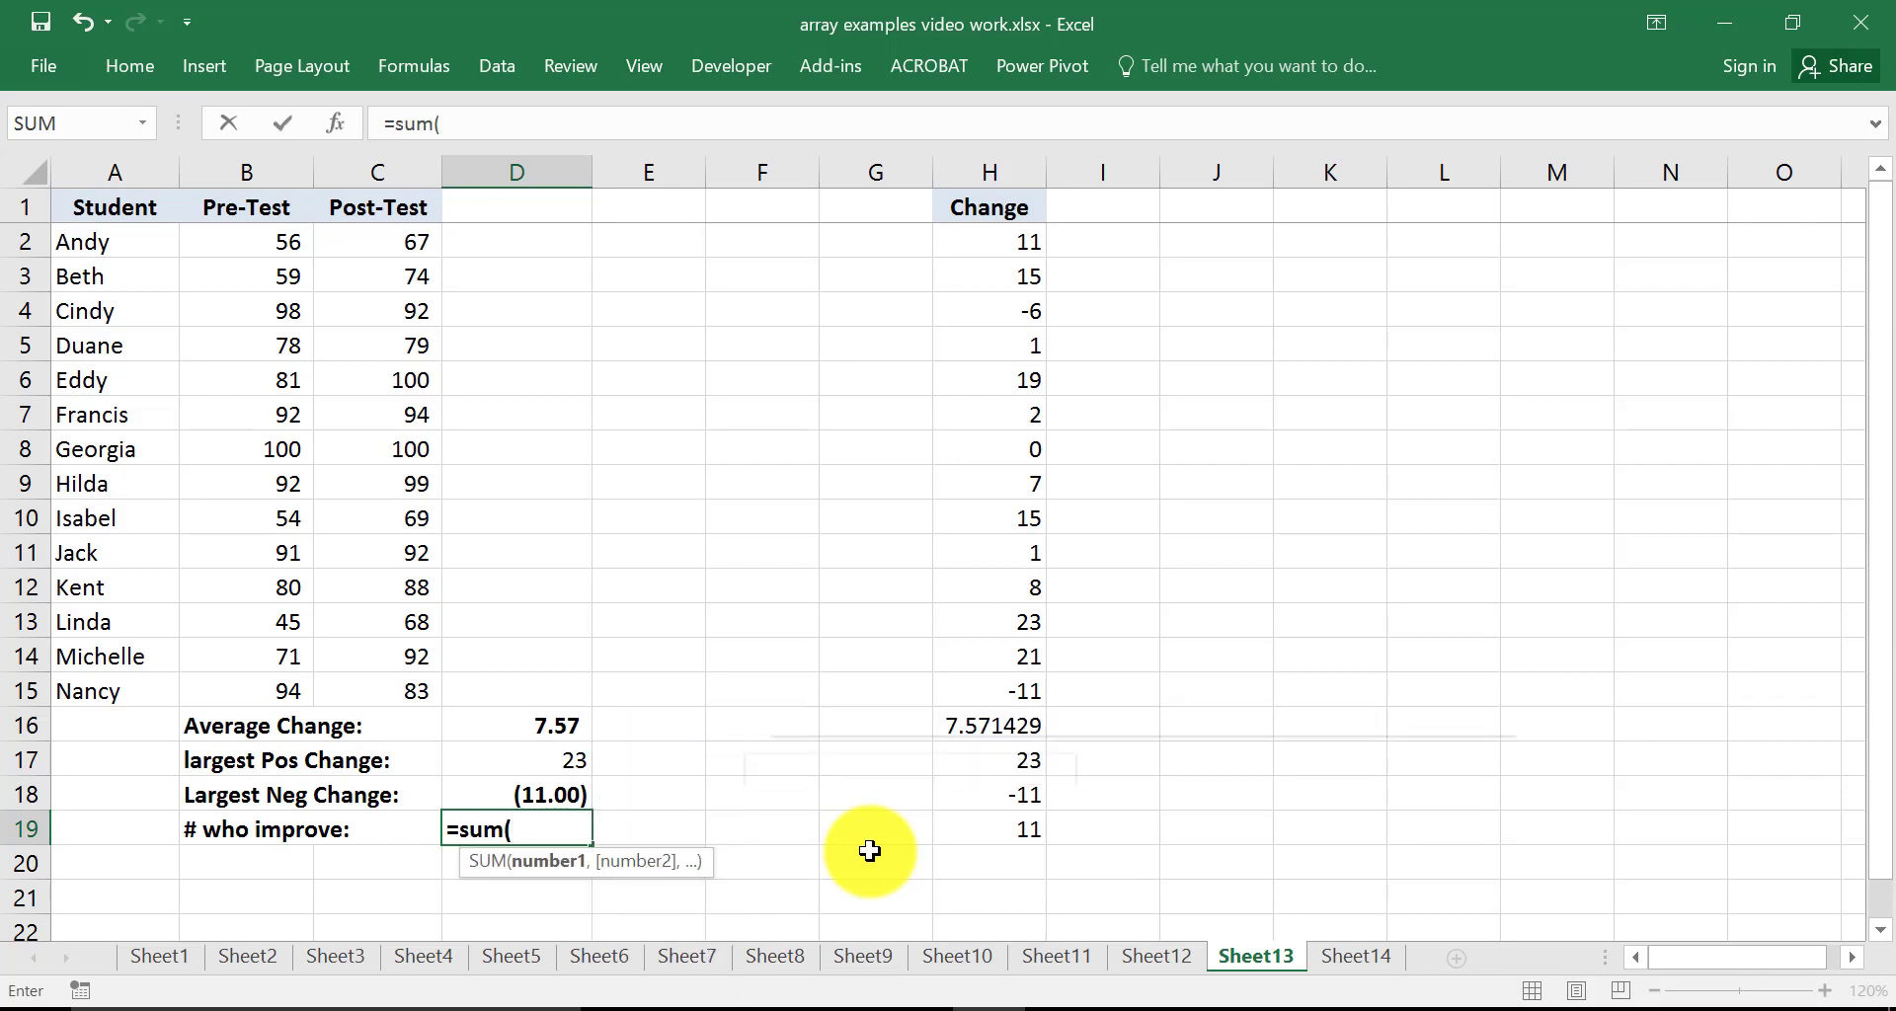
pyautogui.write('if(')
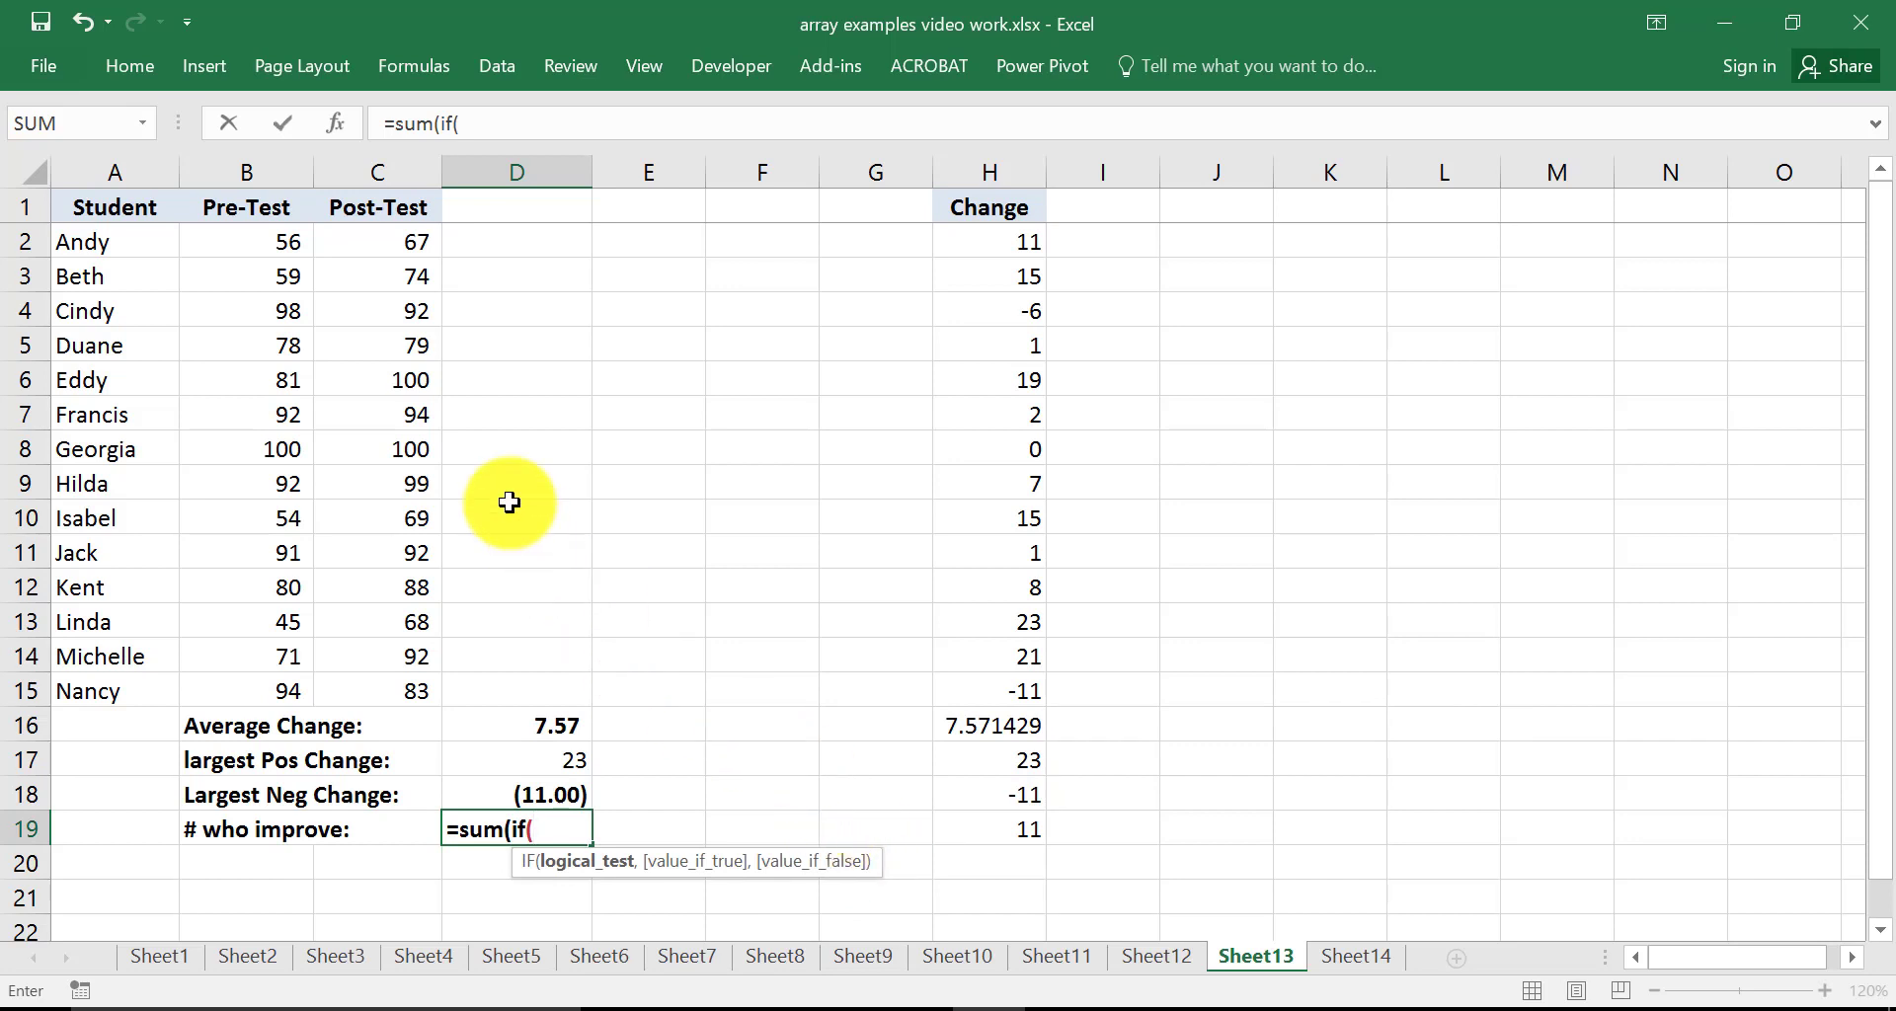
pyautogui.moveTo(388, 238); pyautogui.dragTo(382, 683)
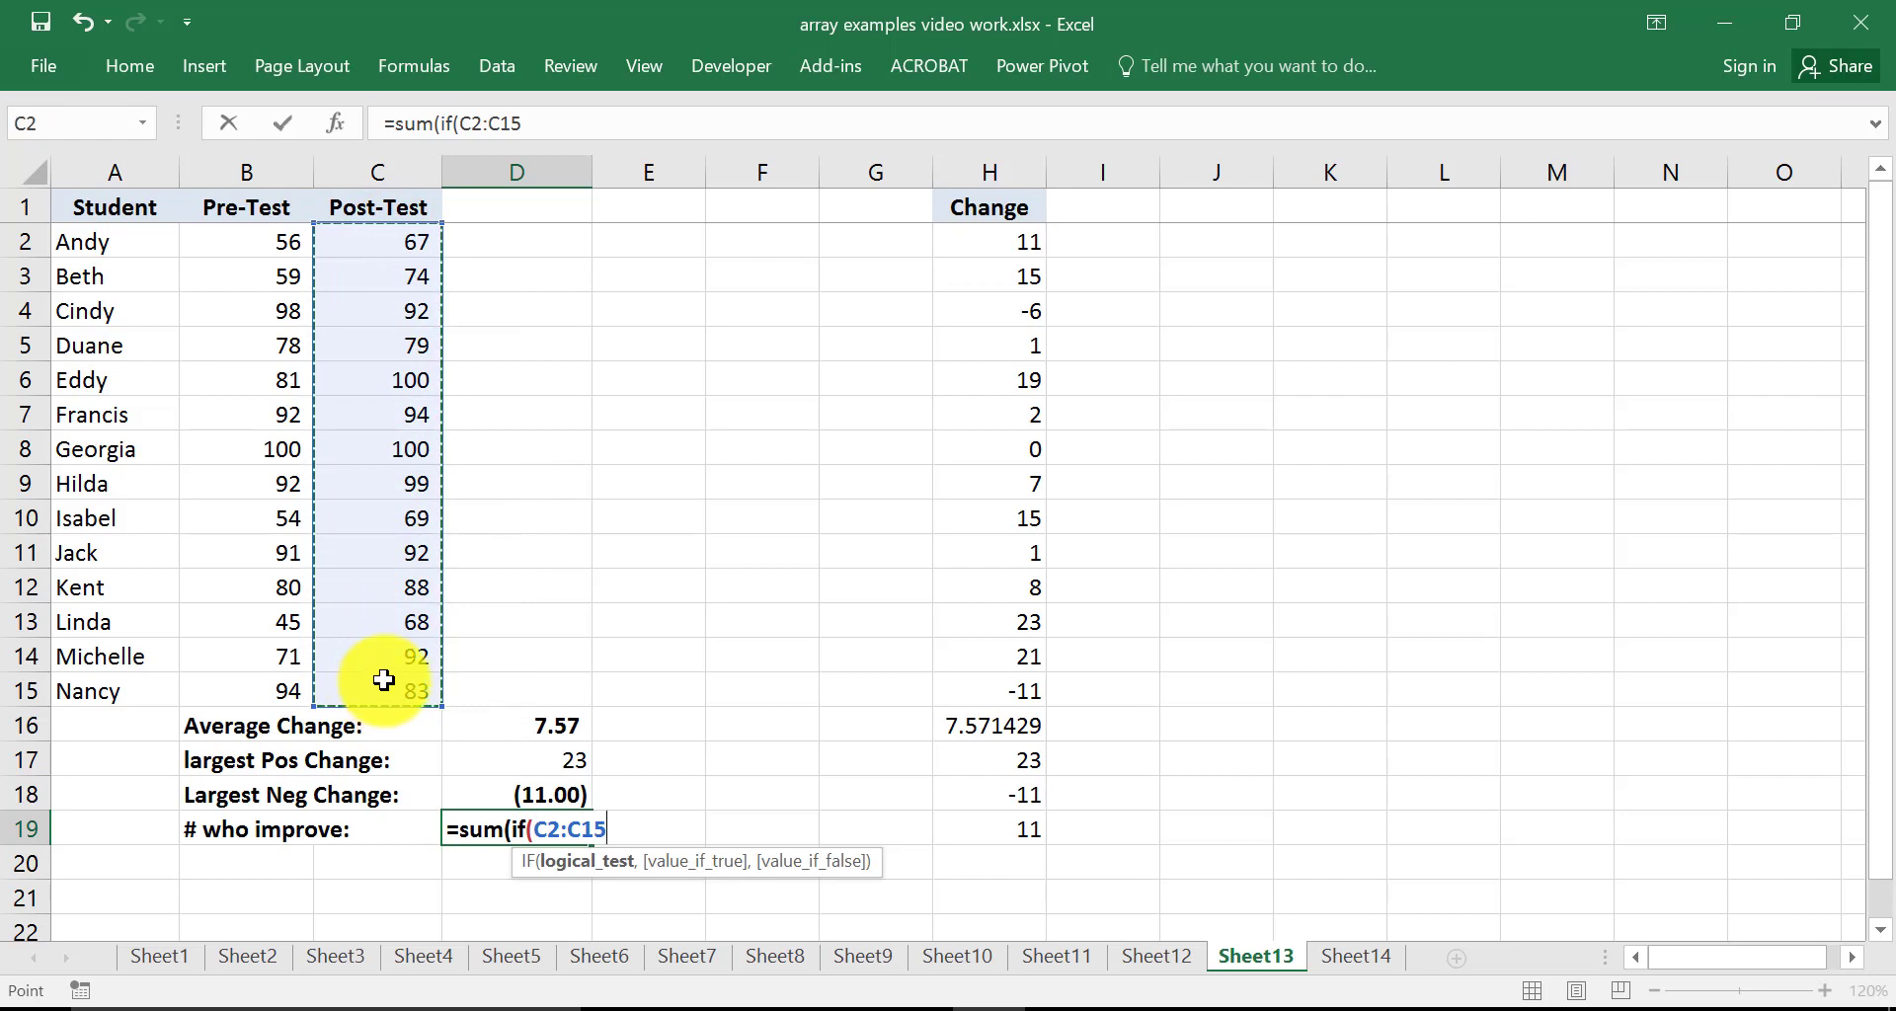
pyautogui.write('>')
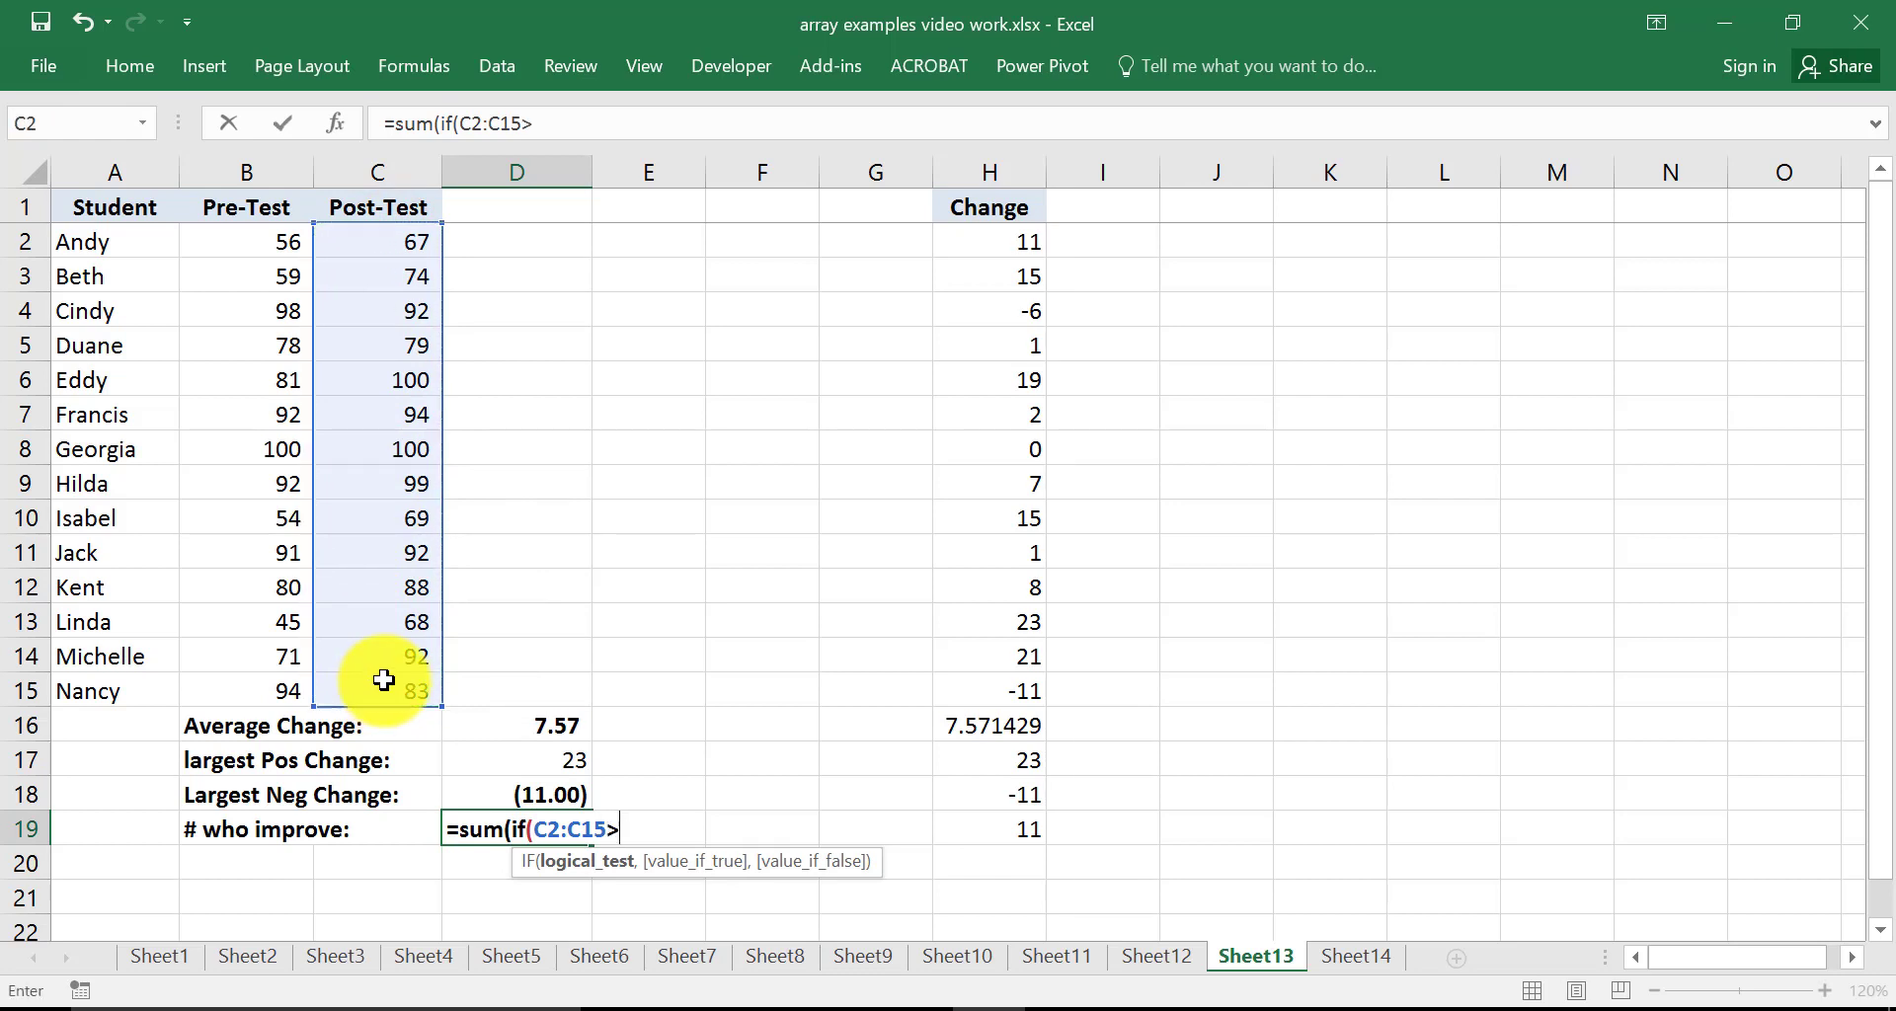
pyautogui.moveTo(255, 240); pyautogui.dragTo(254, 690)
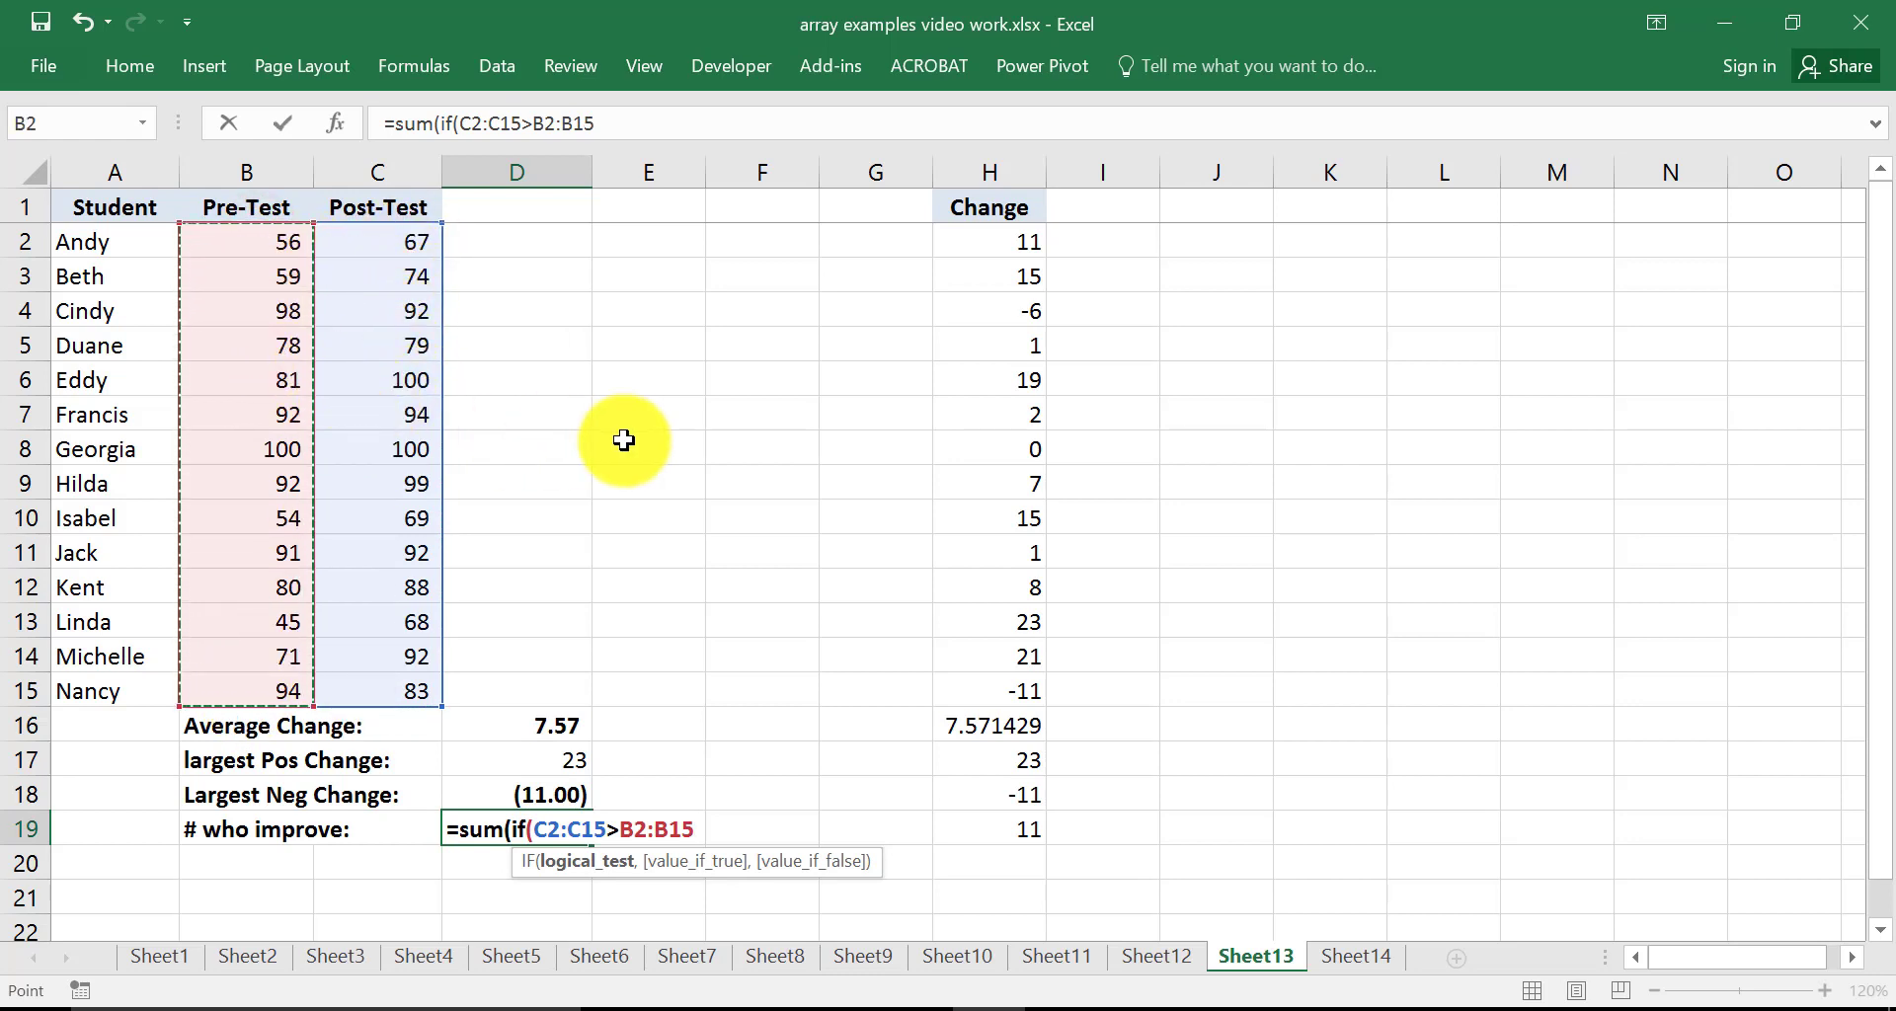
pyautogui.write(',')
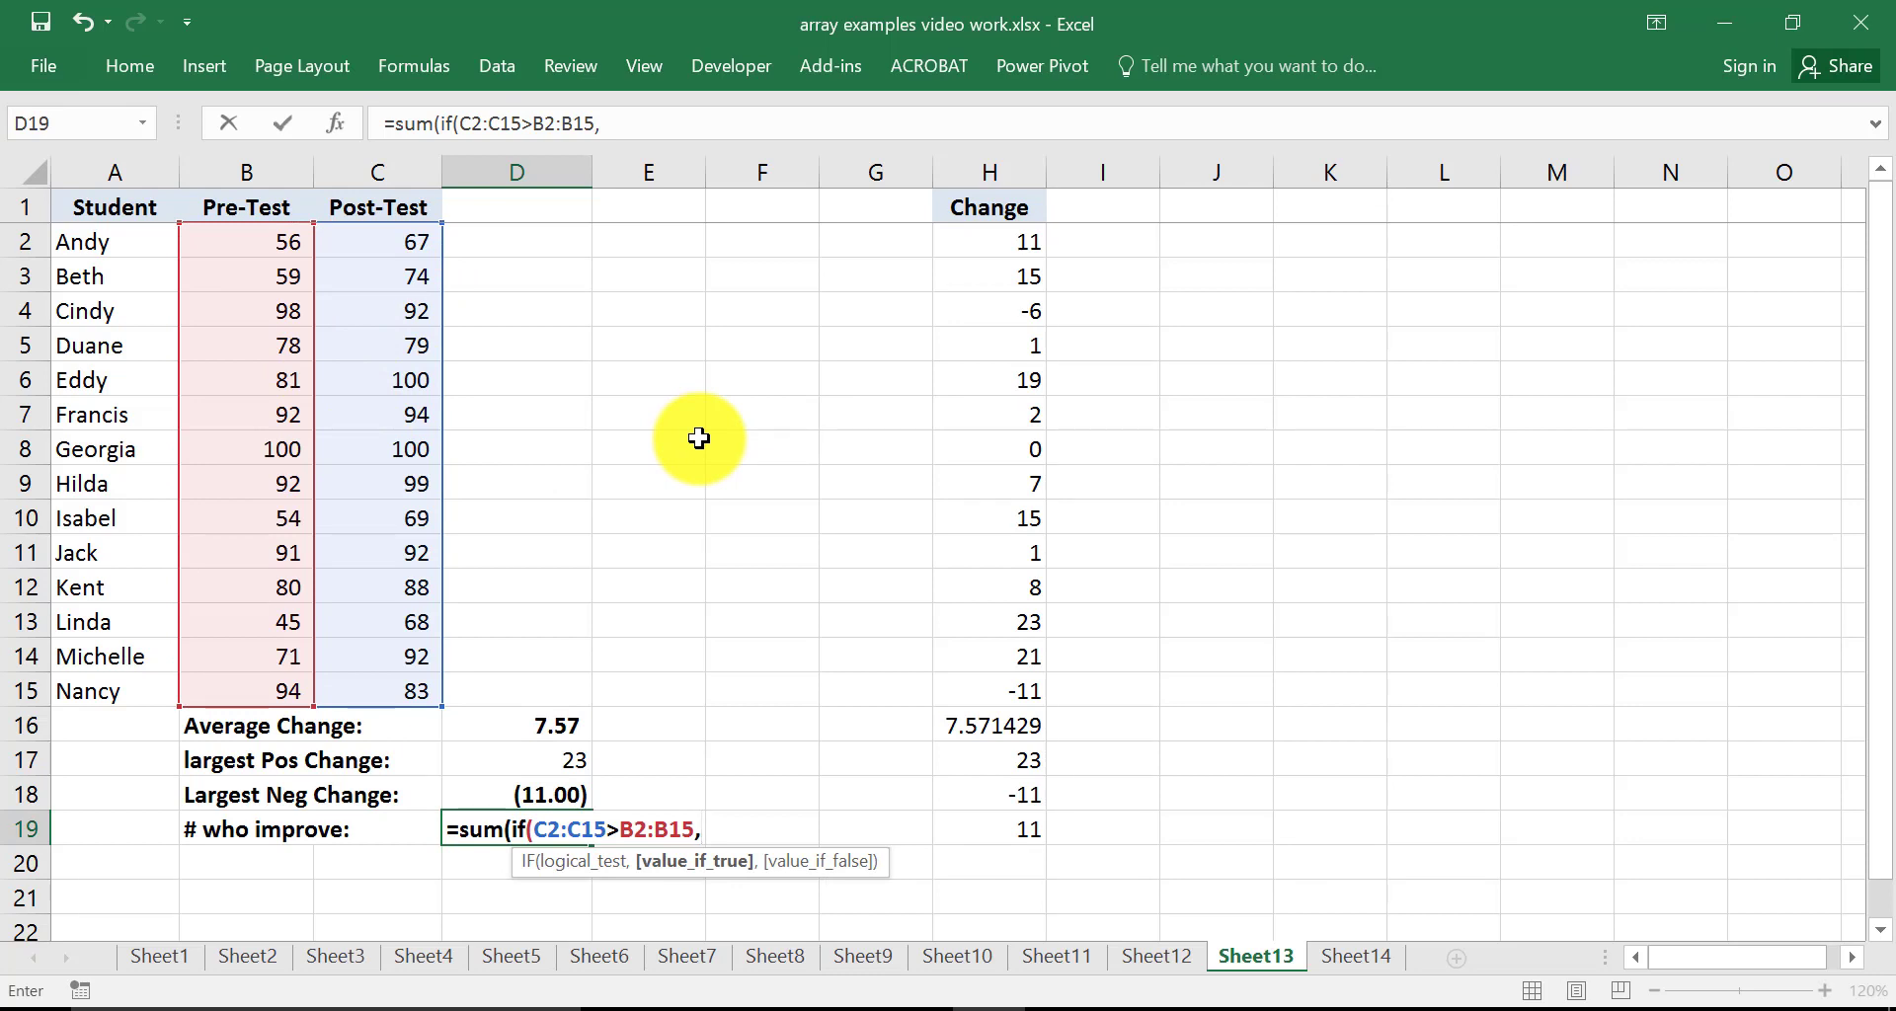
pyautogui.write('1,')
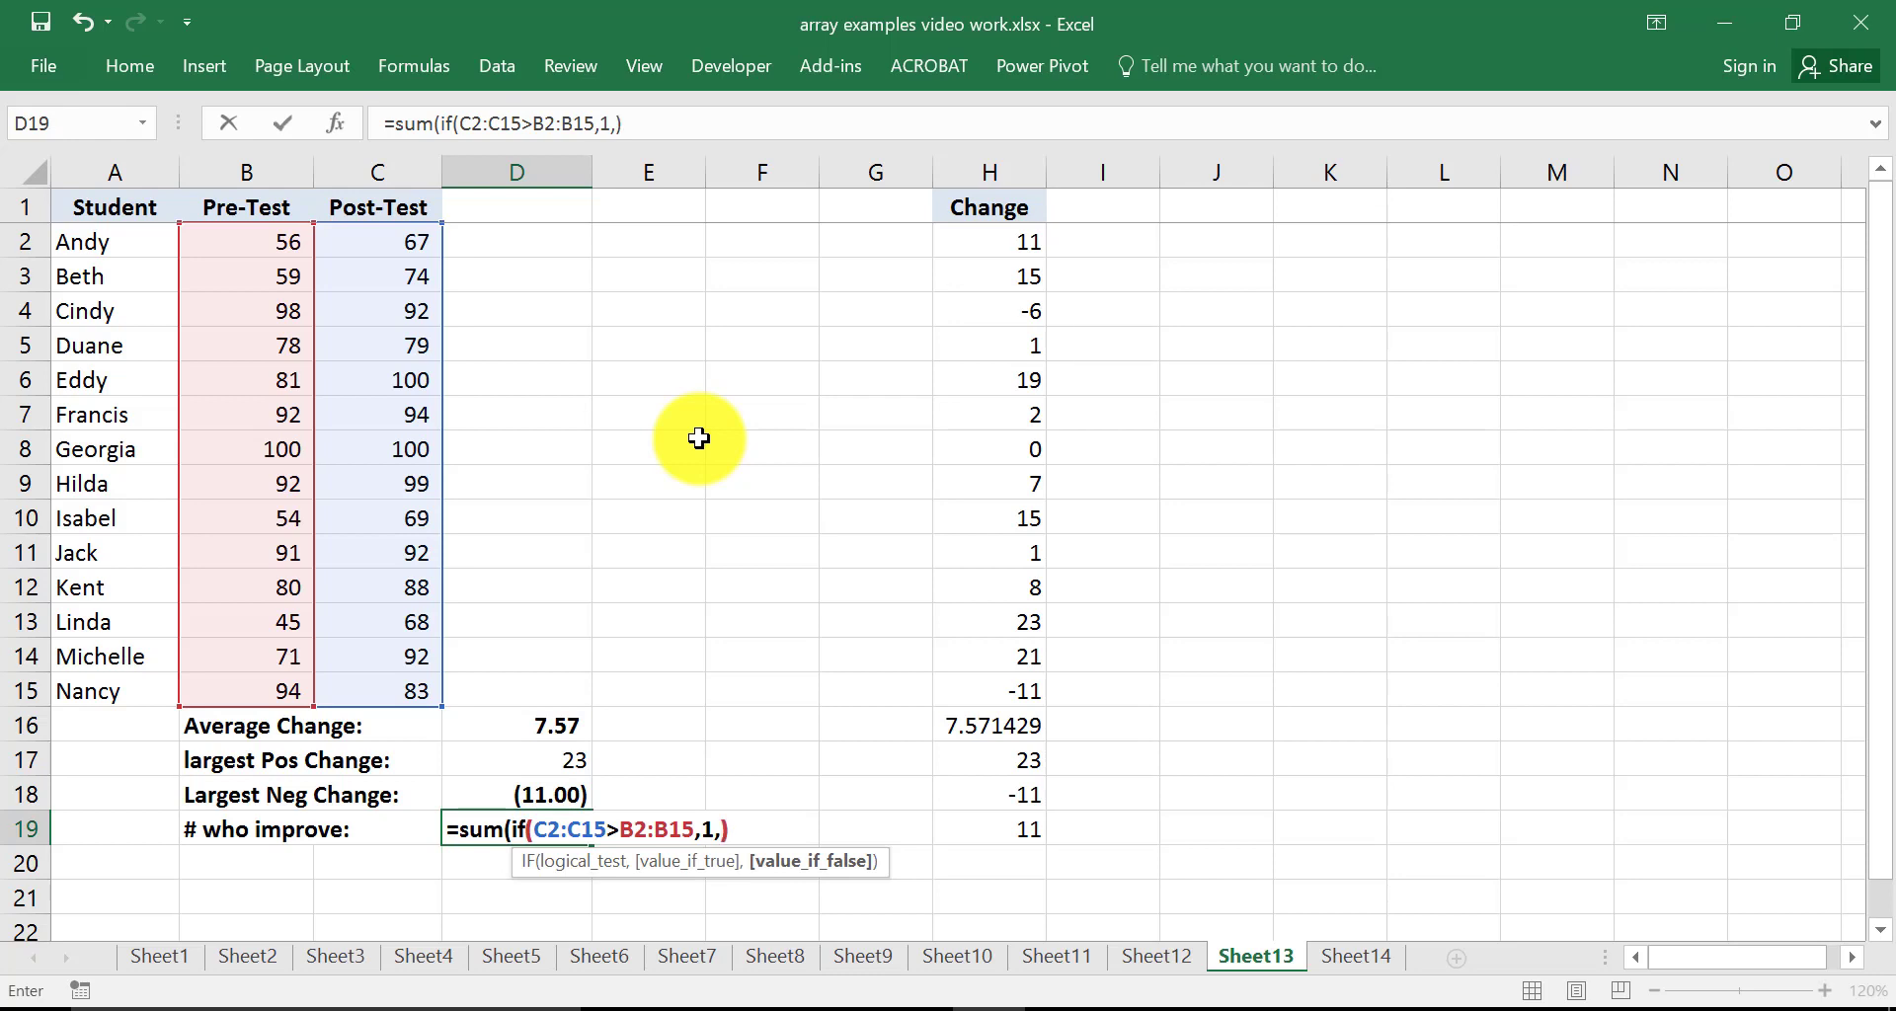
pyautogui.scroll(-2, 681, 449)
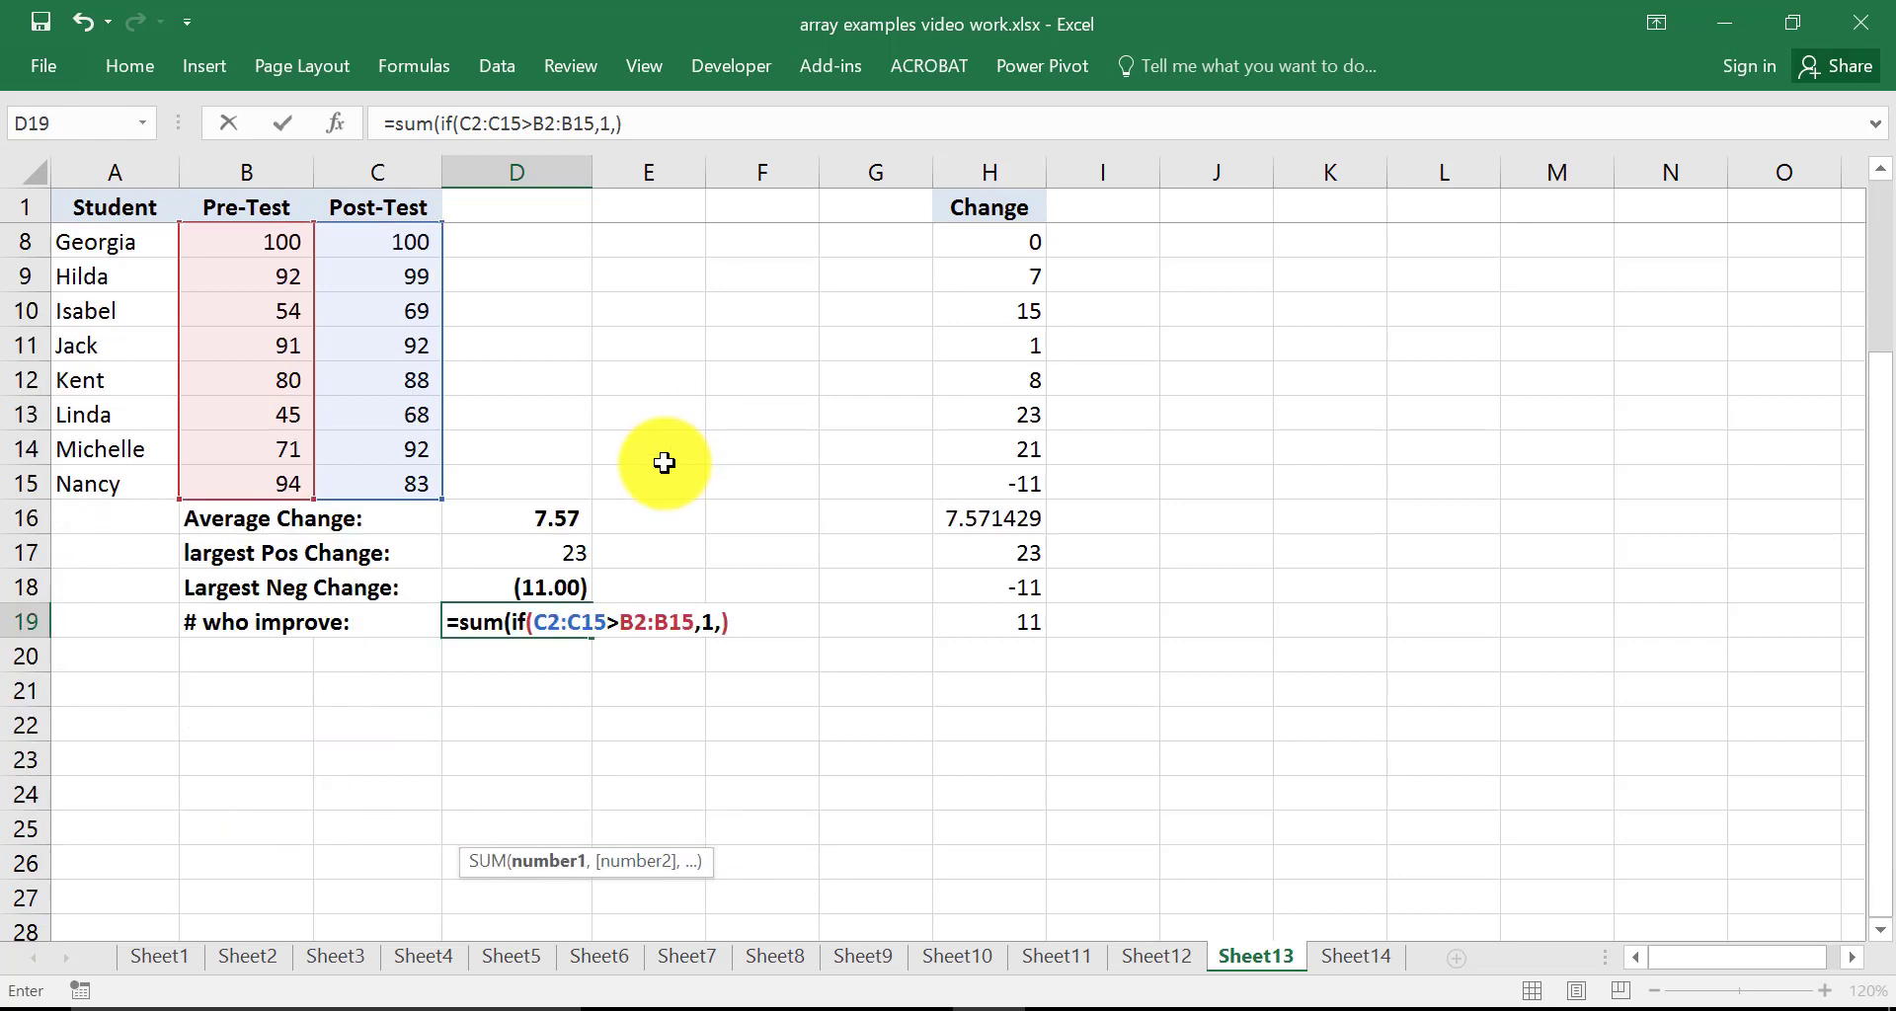
pyautogui.write('))')
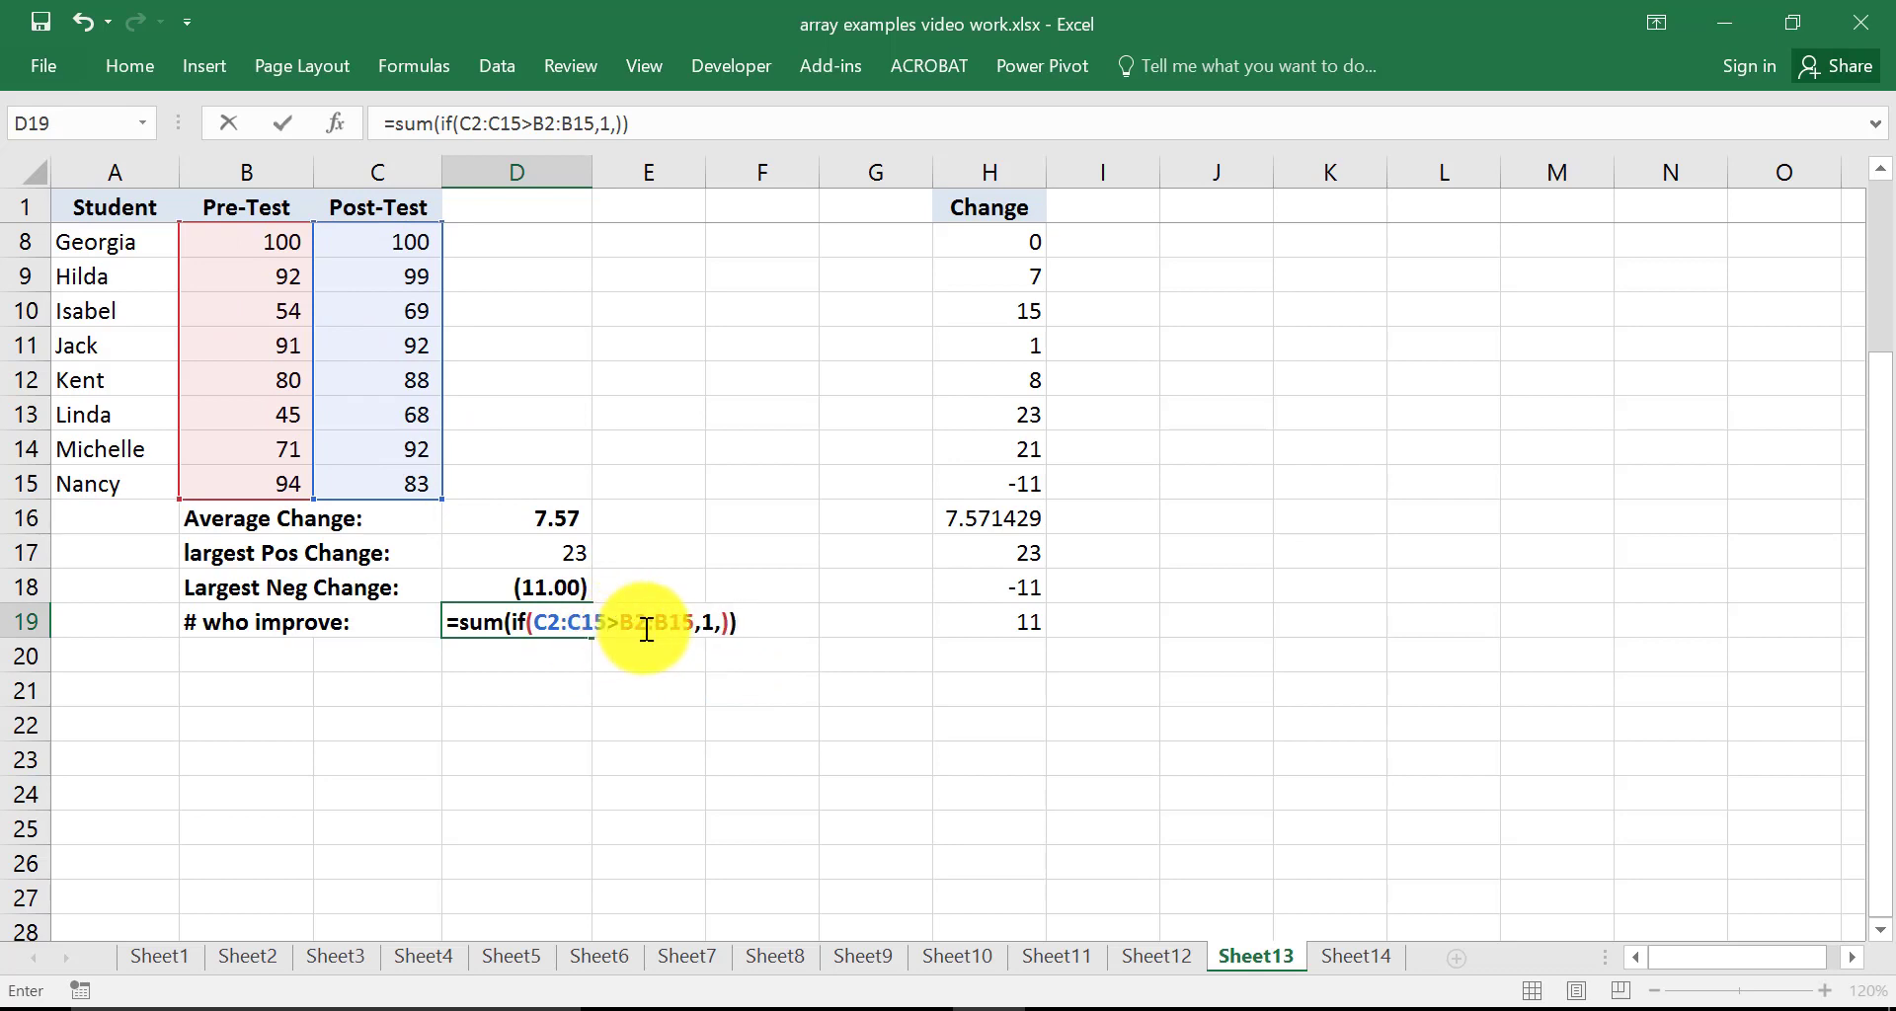
pyautogui.click(727, 623)
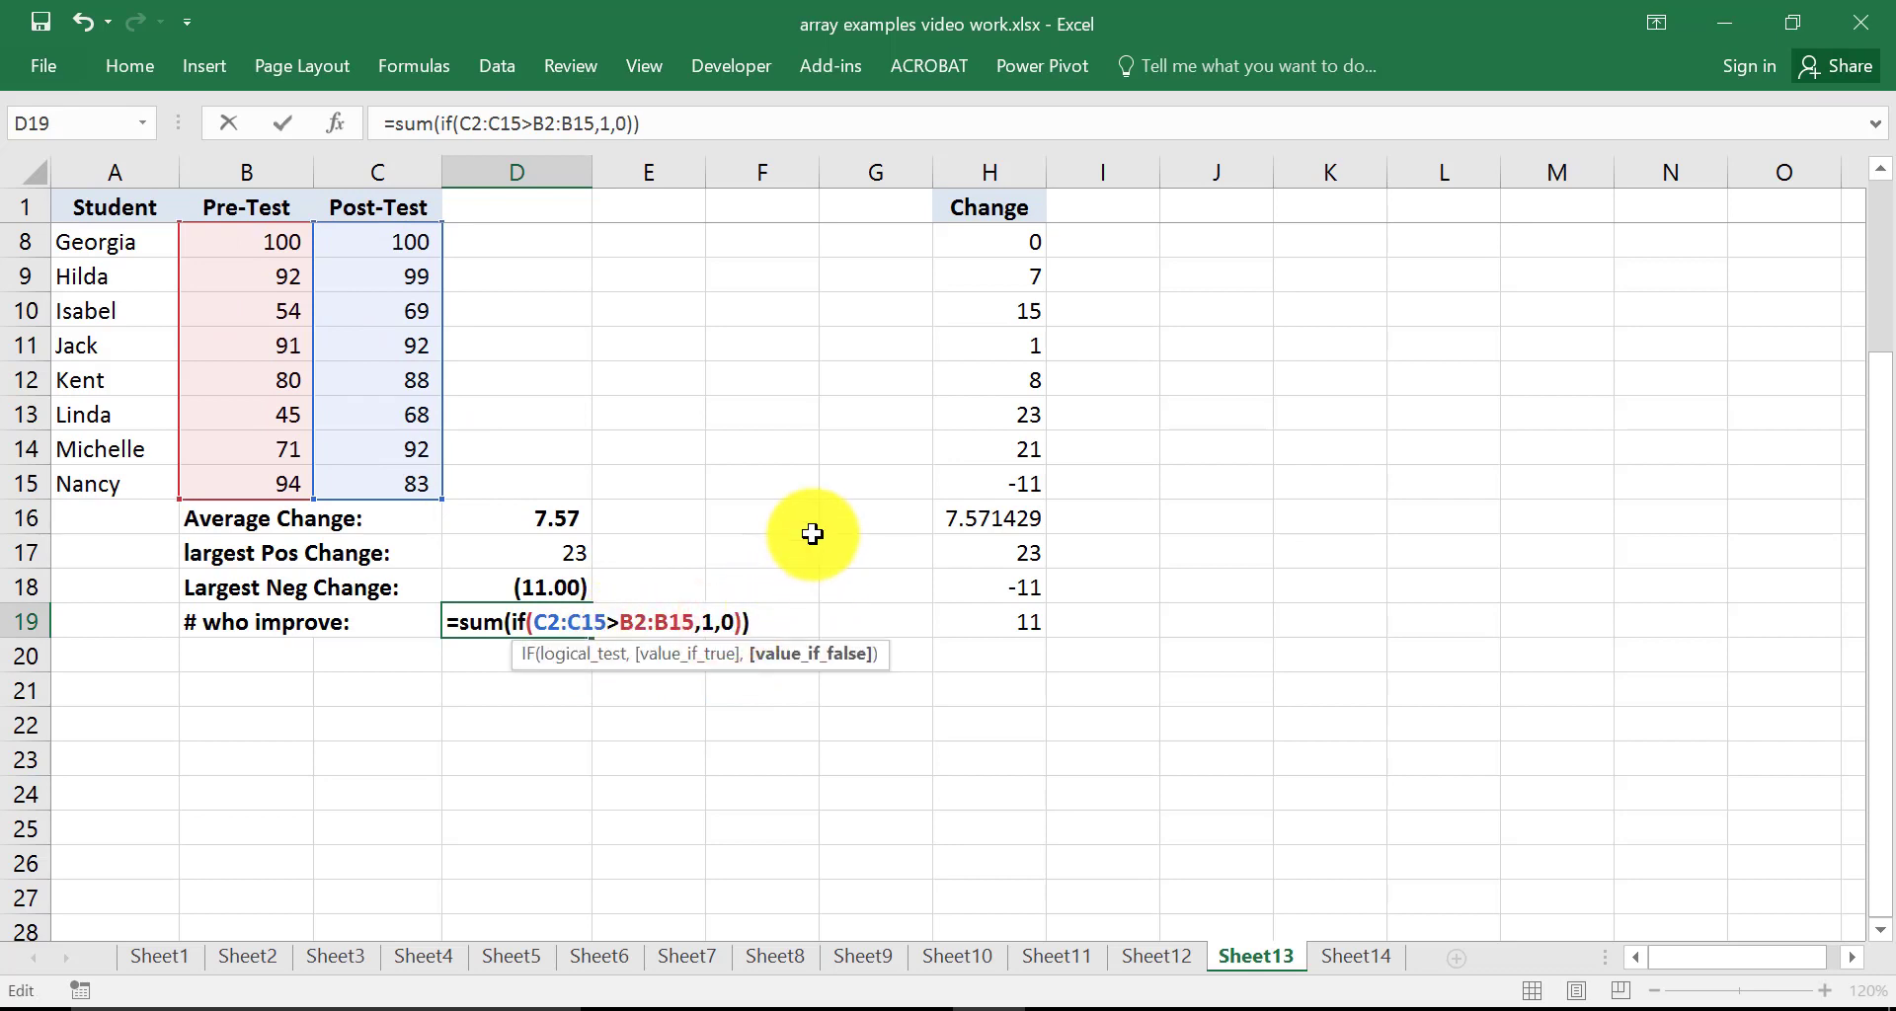
pyautogui.scroll(1, 804, 529)
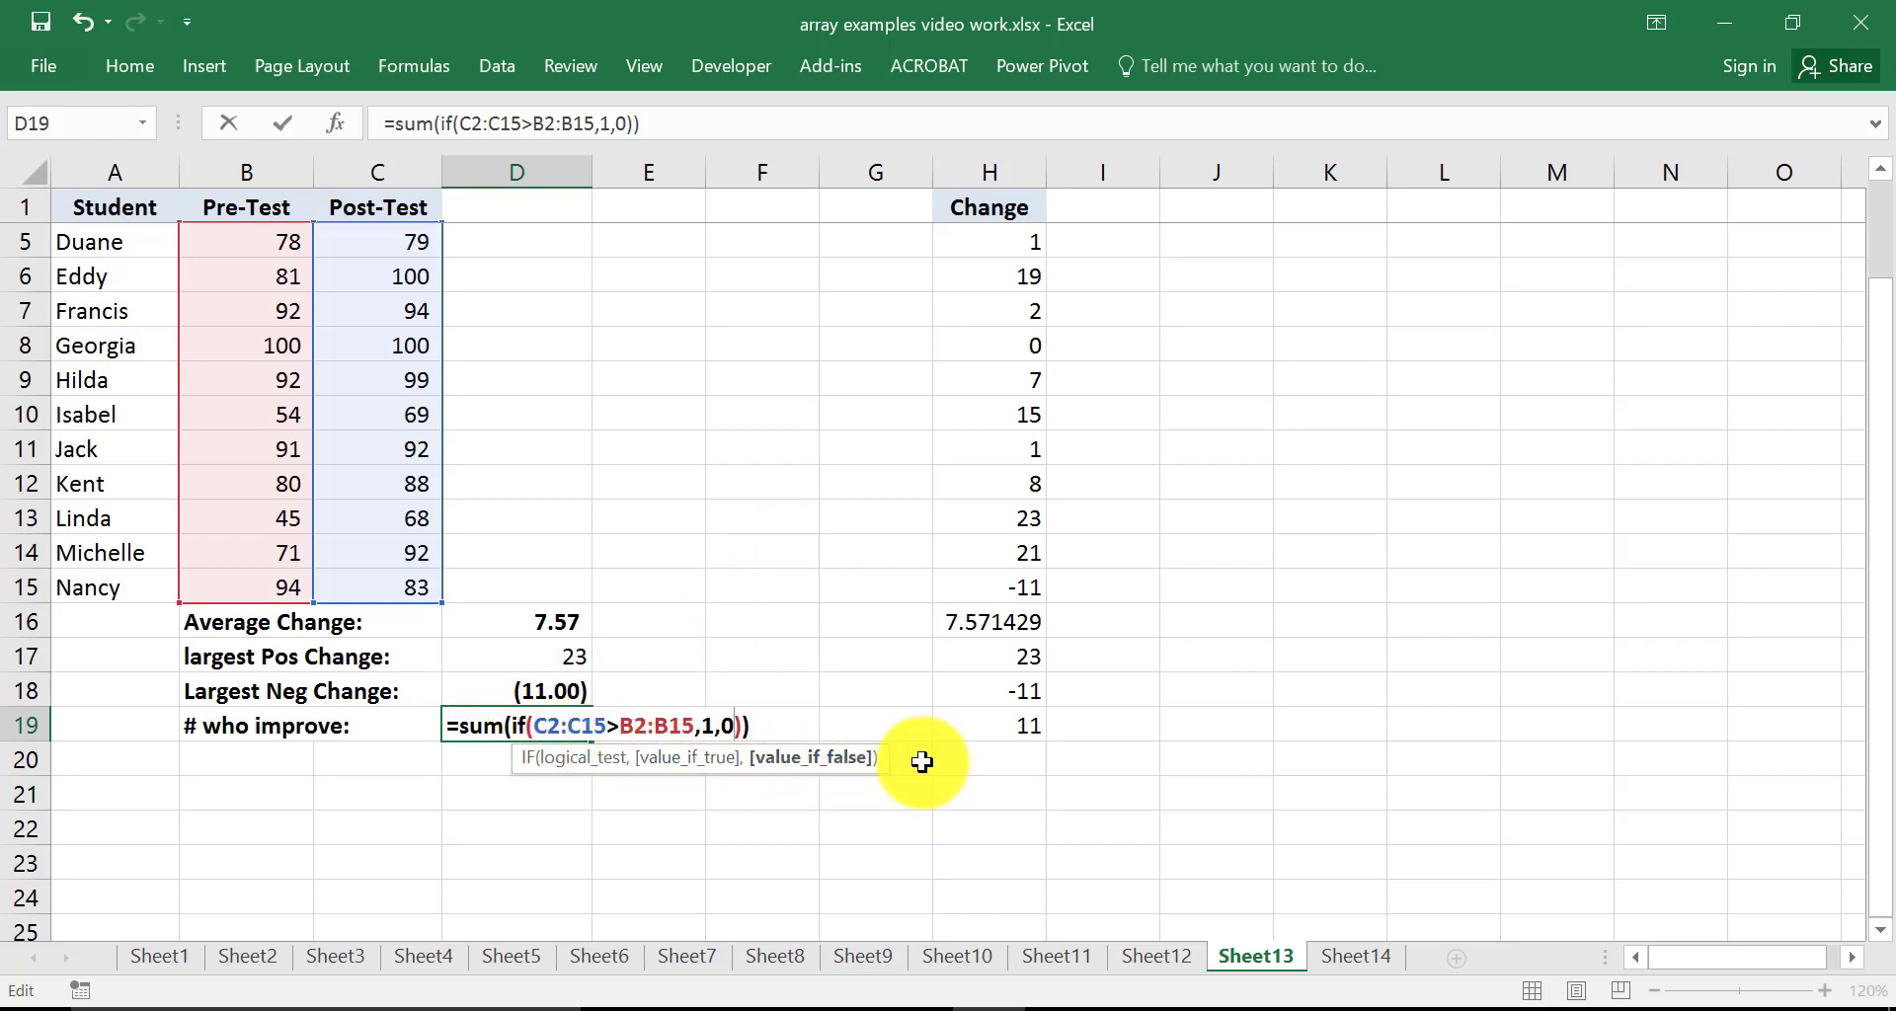
pyautogui.hotkey('ctrl', 'shift', 'Return')
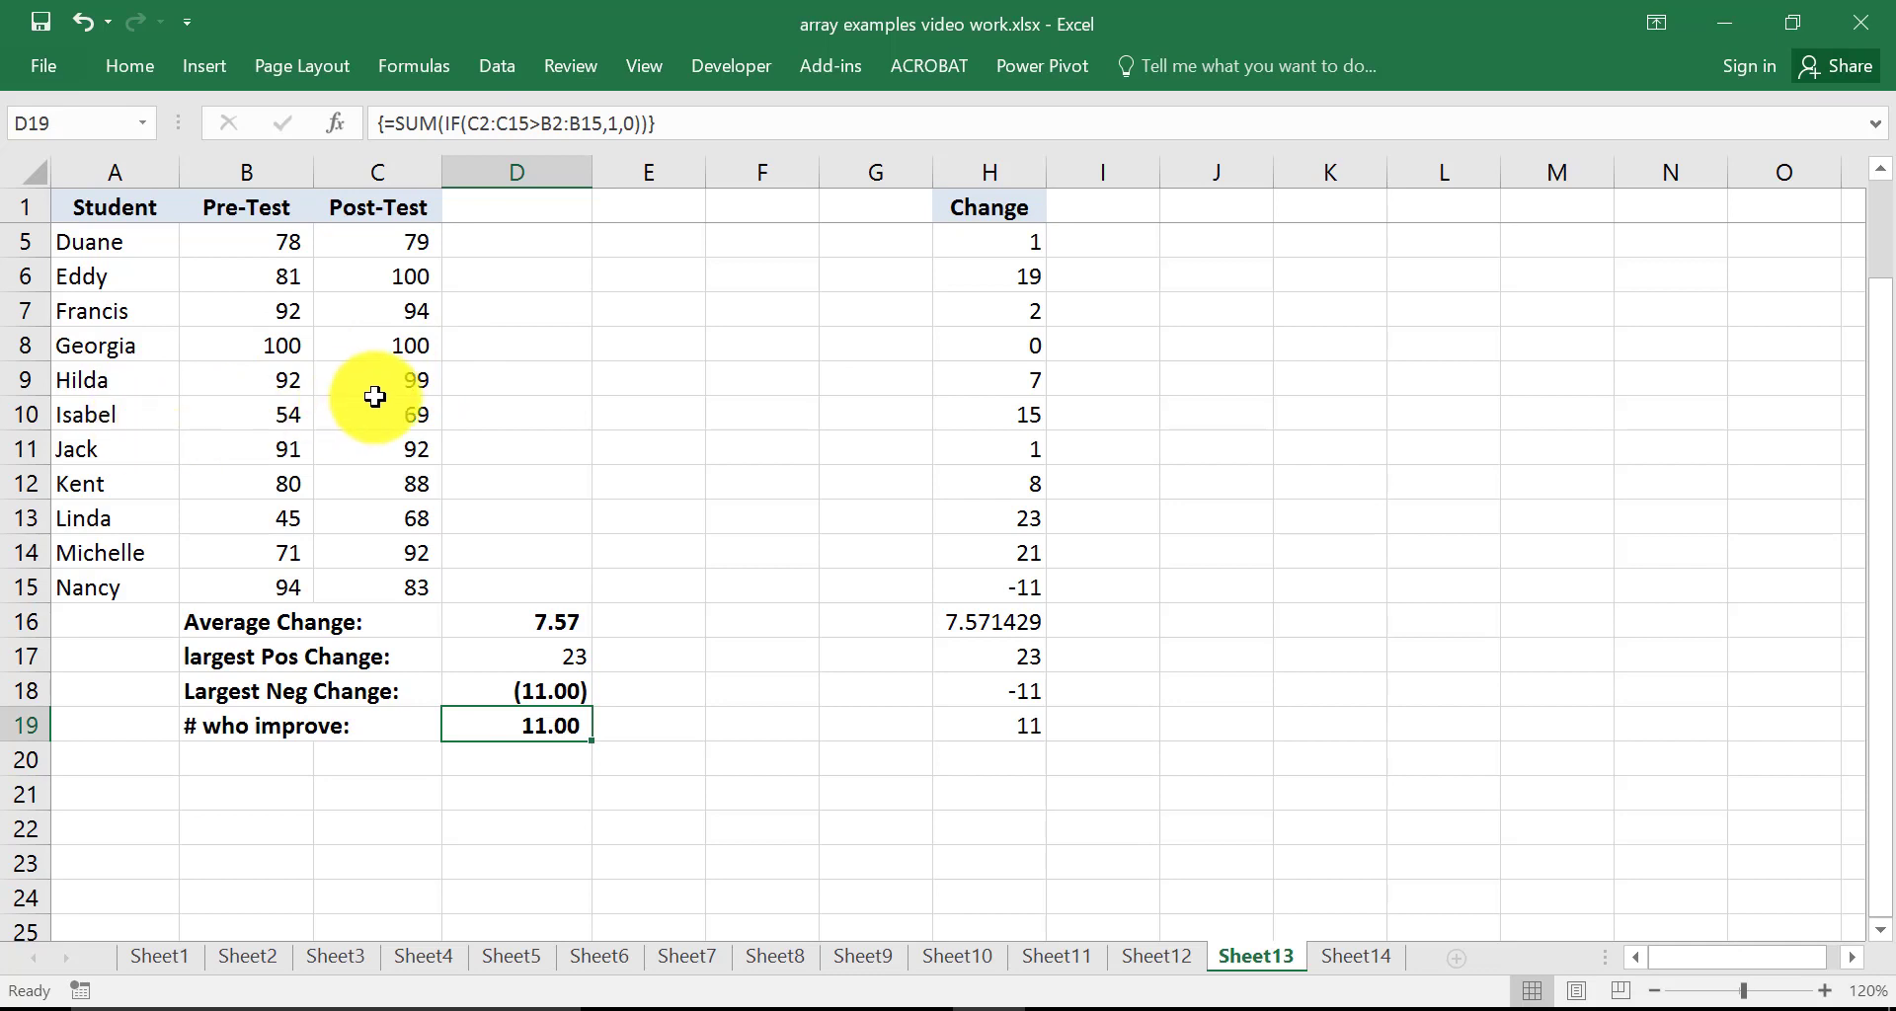
# Test the formulas by setting Duane's Post-Test score in C5 to 50, then undo that edit
pyautogui.click(405, 242)
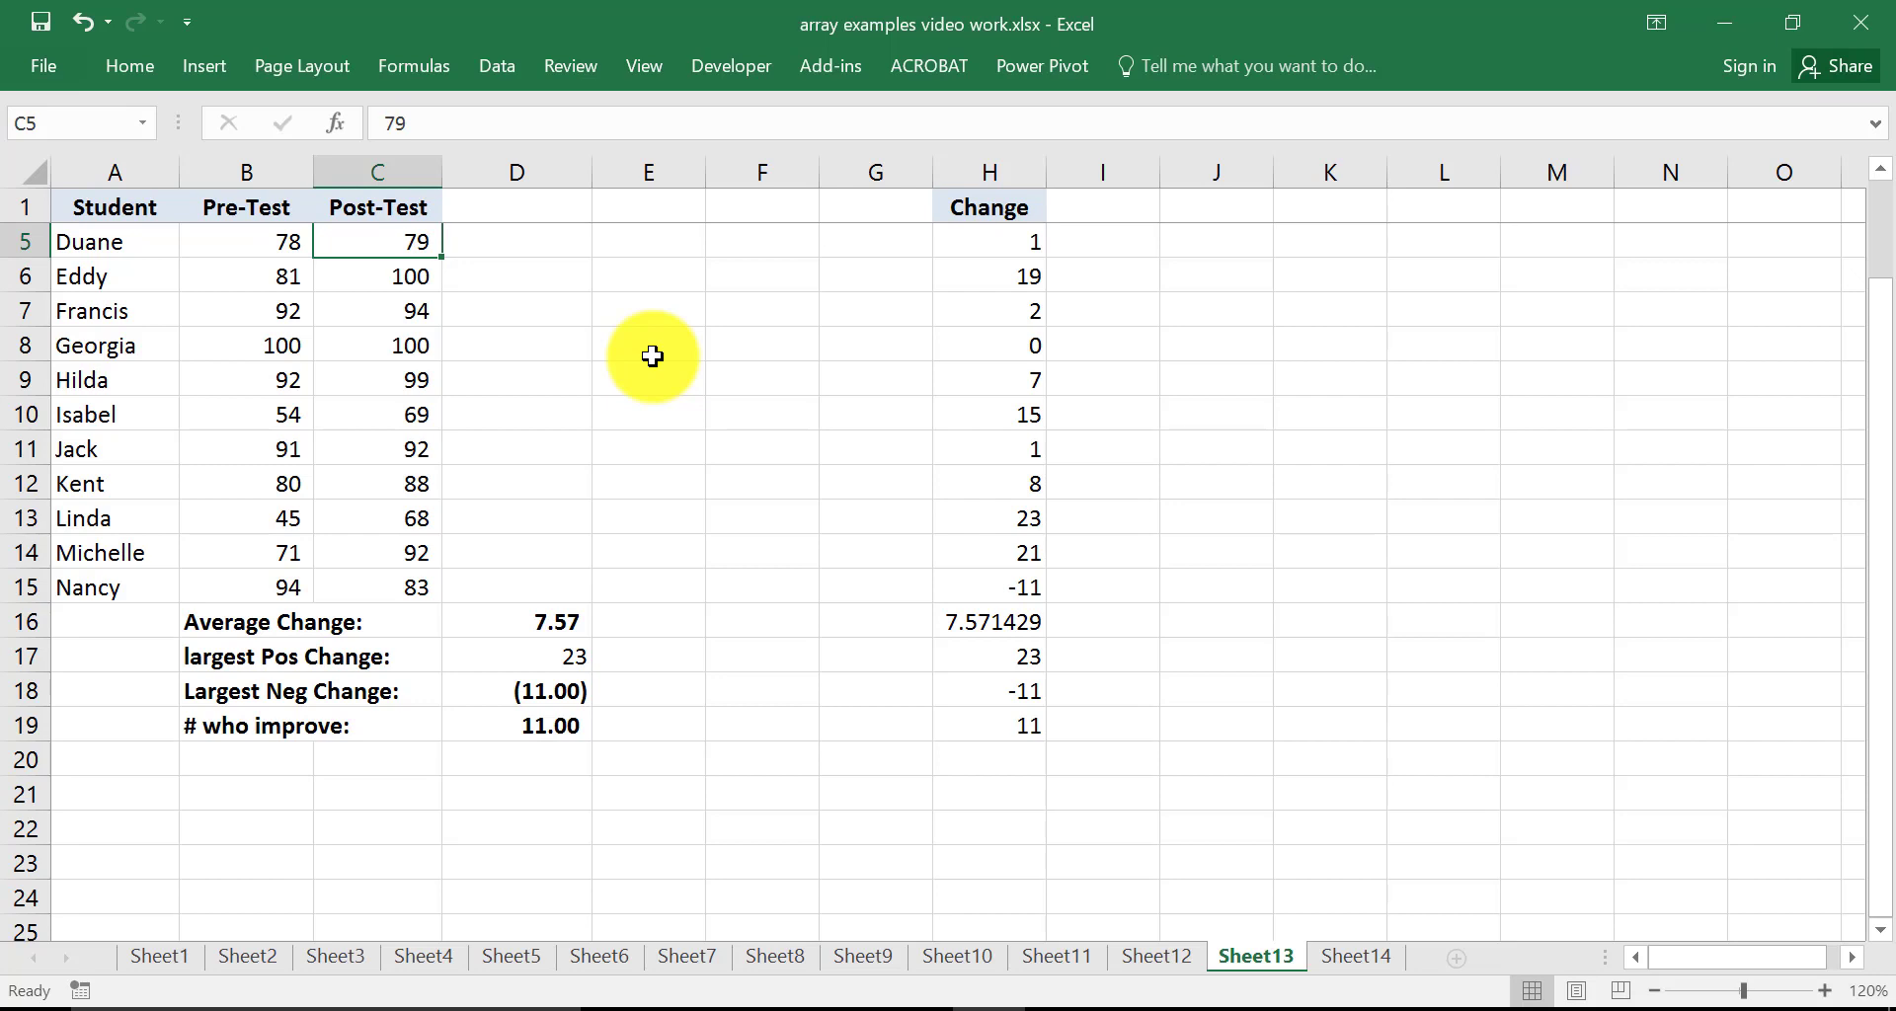
pyautogui.write('5')
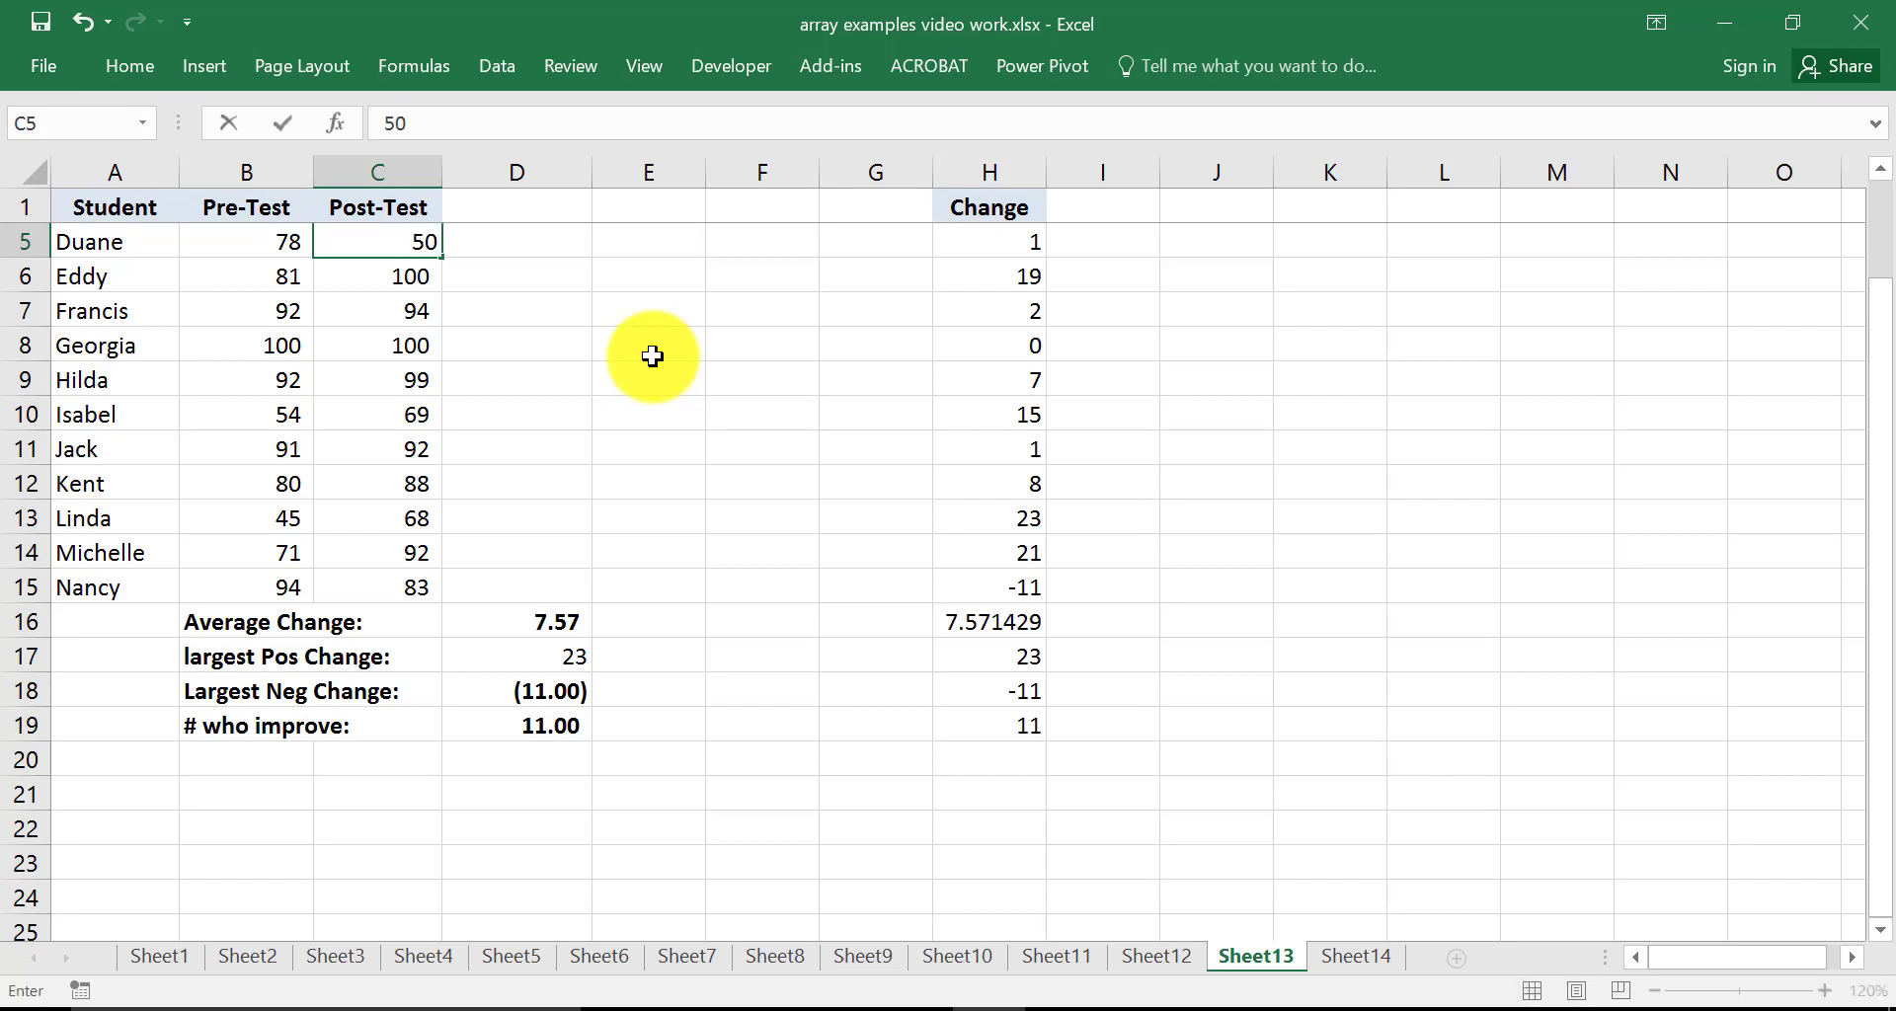
pyautogui.write('0')
pyautogui.press('Return')
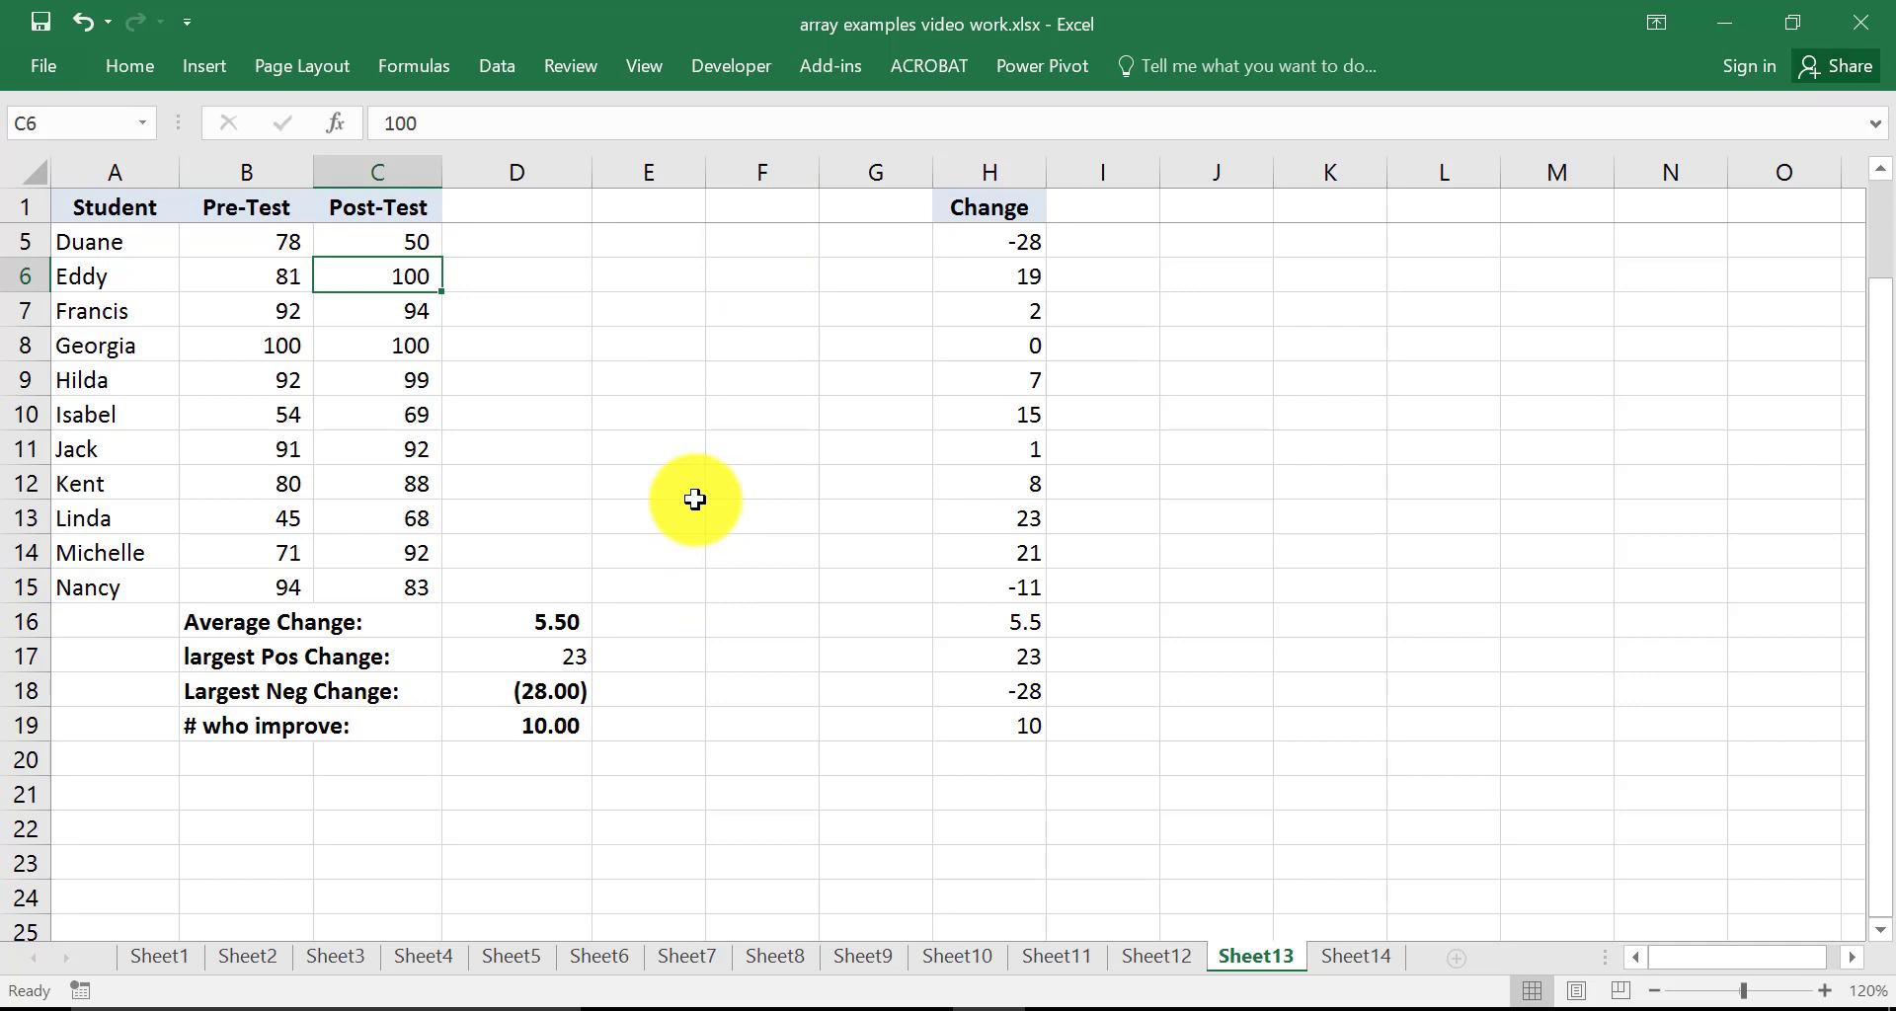
pyautogui.hotkey('ctrl', 'z')
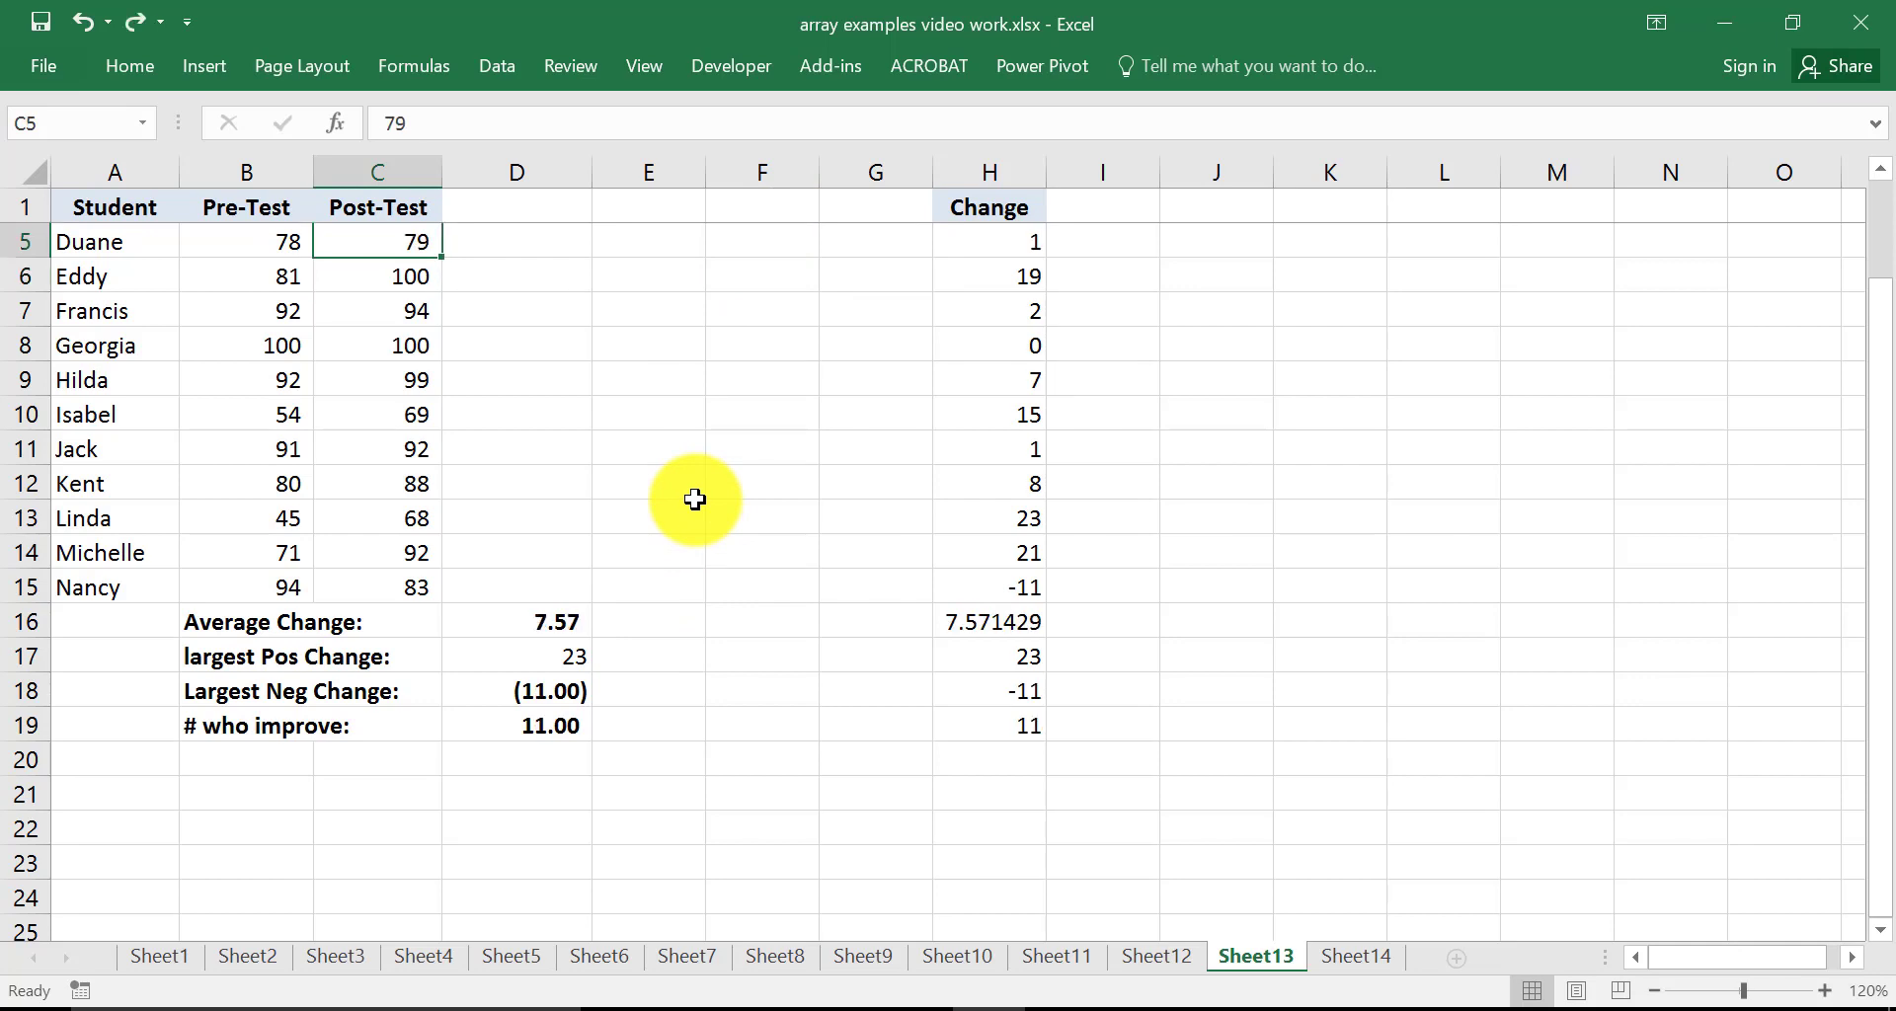